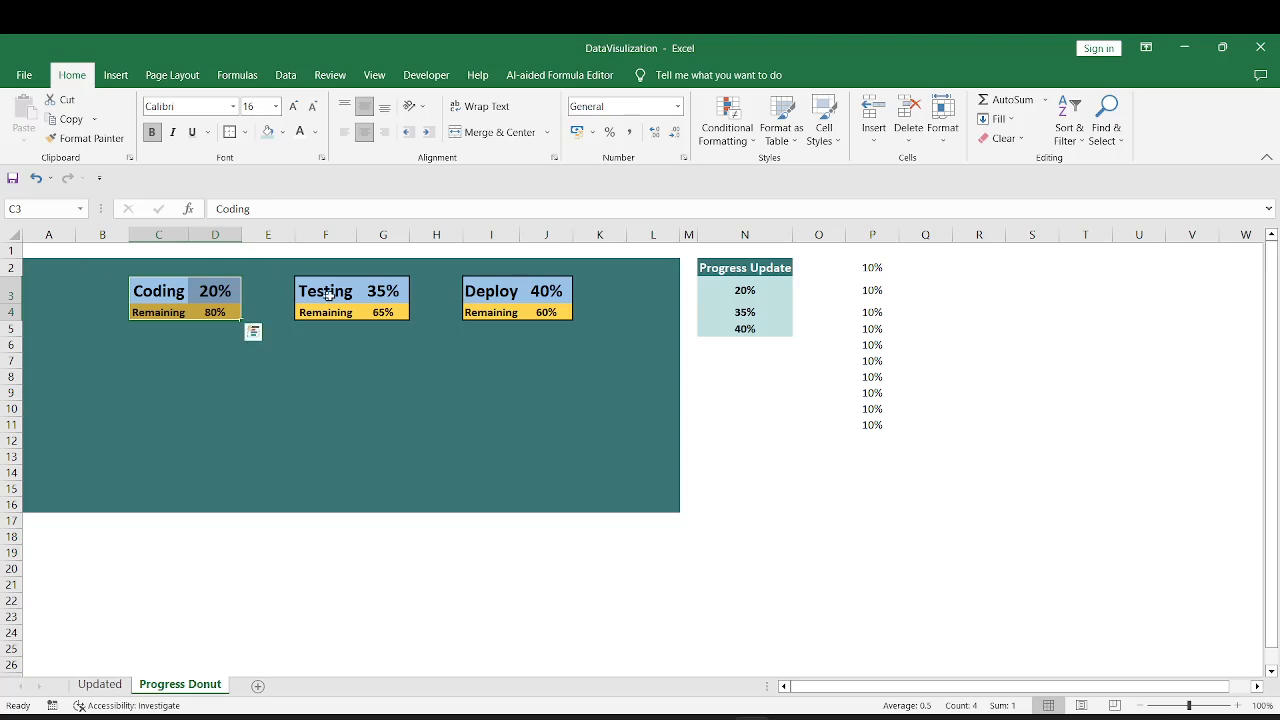
Examine the Coding, Testing and Deploy tables, the linked Progress Update cells and the column of 10% values in P2:P11
left_click_drag(326, 289, 389, 320)
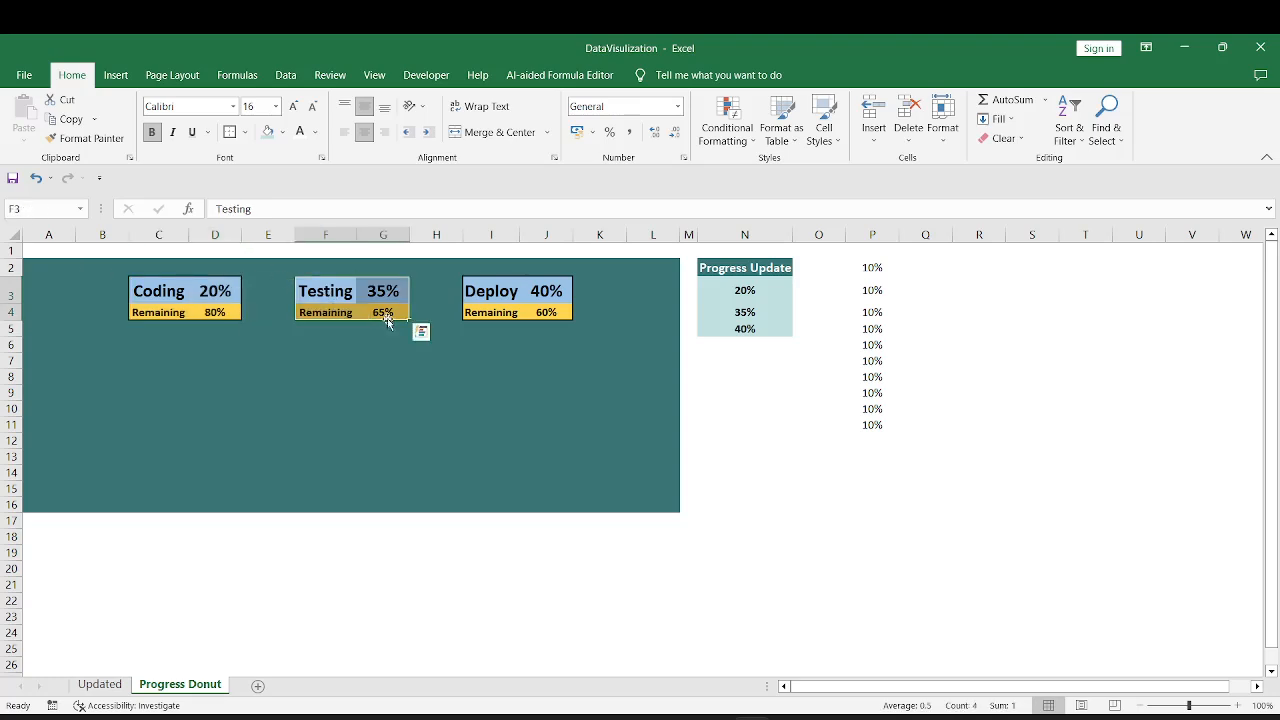
left_click_drag(480, 290, 545, 313)
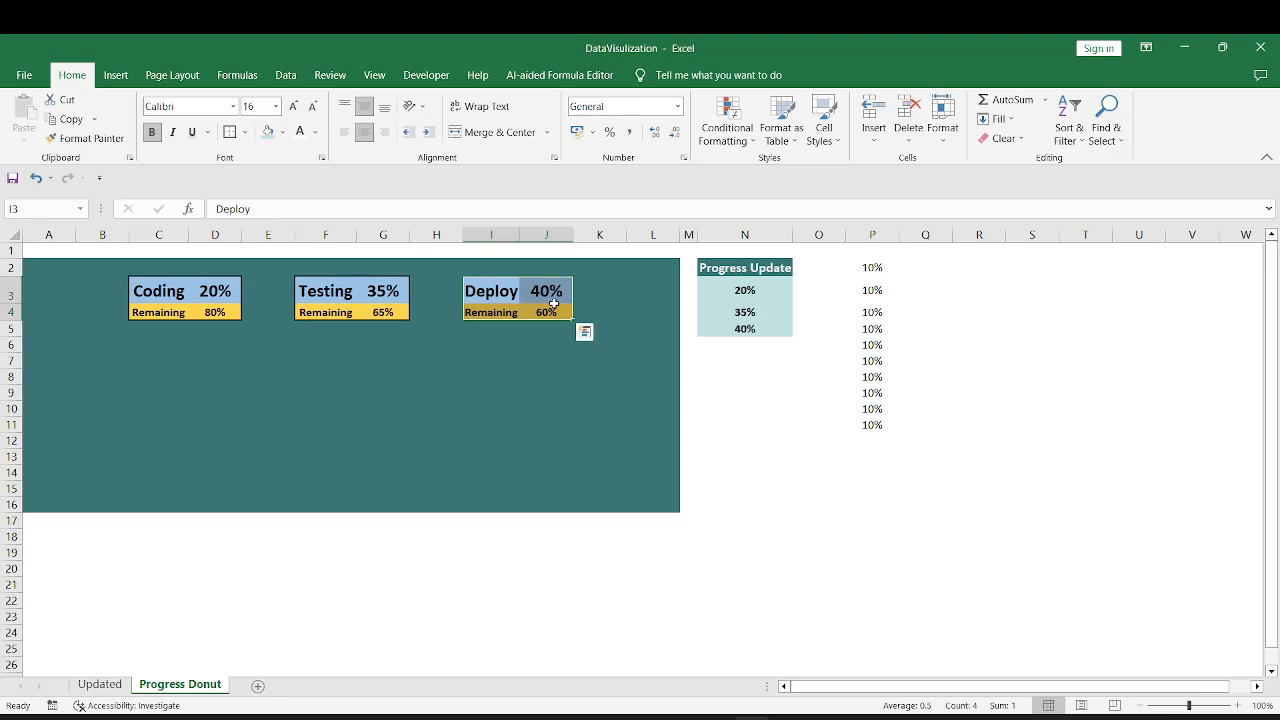
left_click(348, 360)
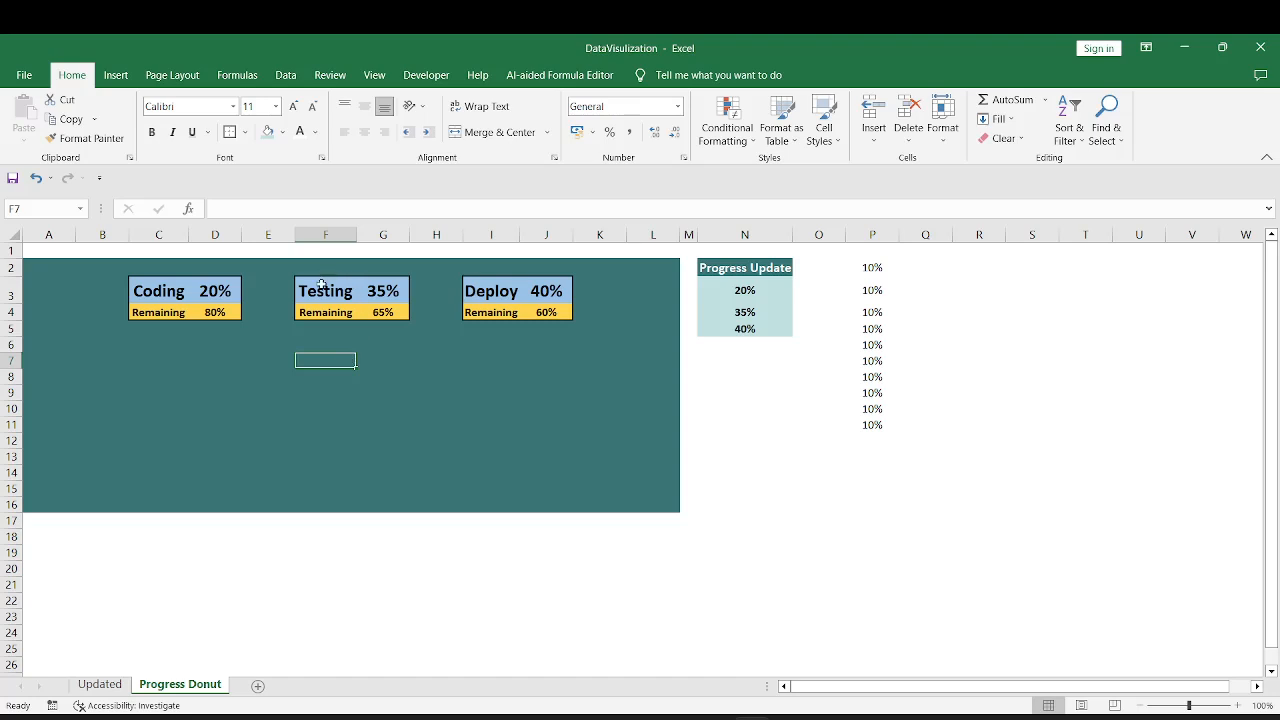
left_click(481, 285)
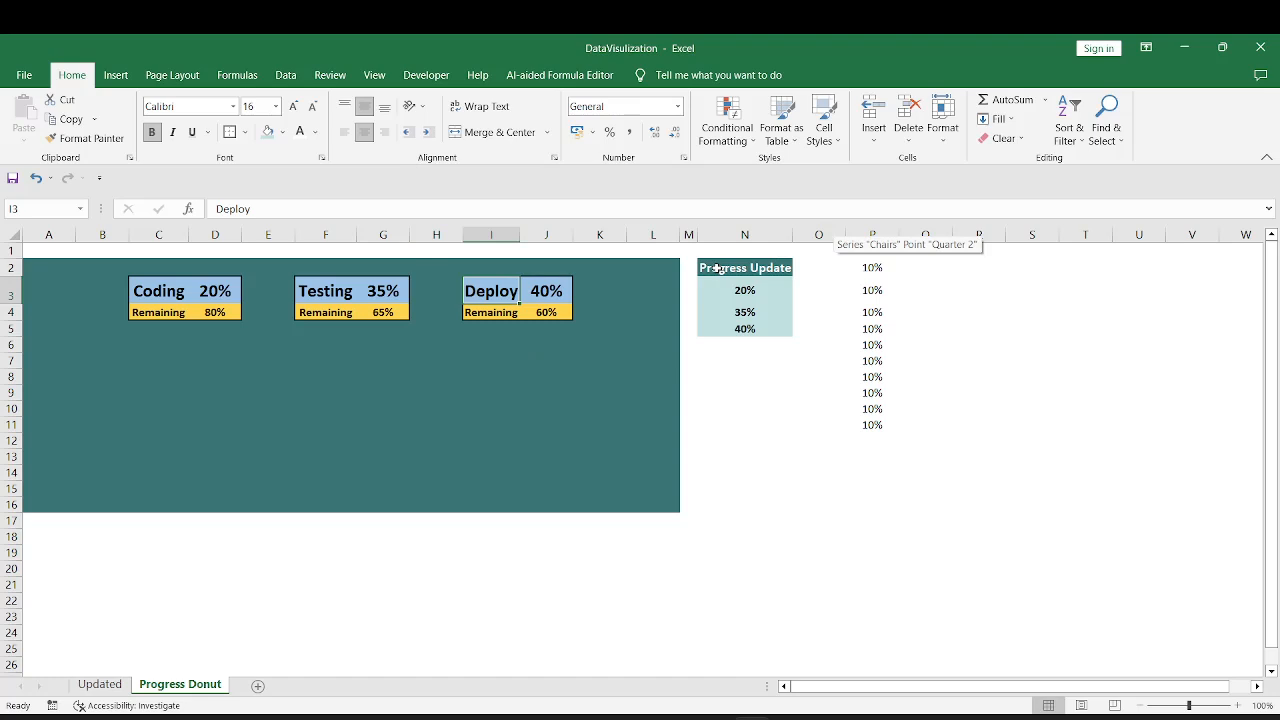
left_click_drag(718, 269, 743, 326)
left_click(741, 289)
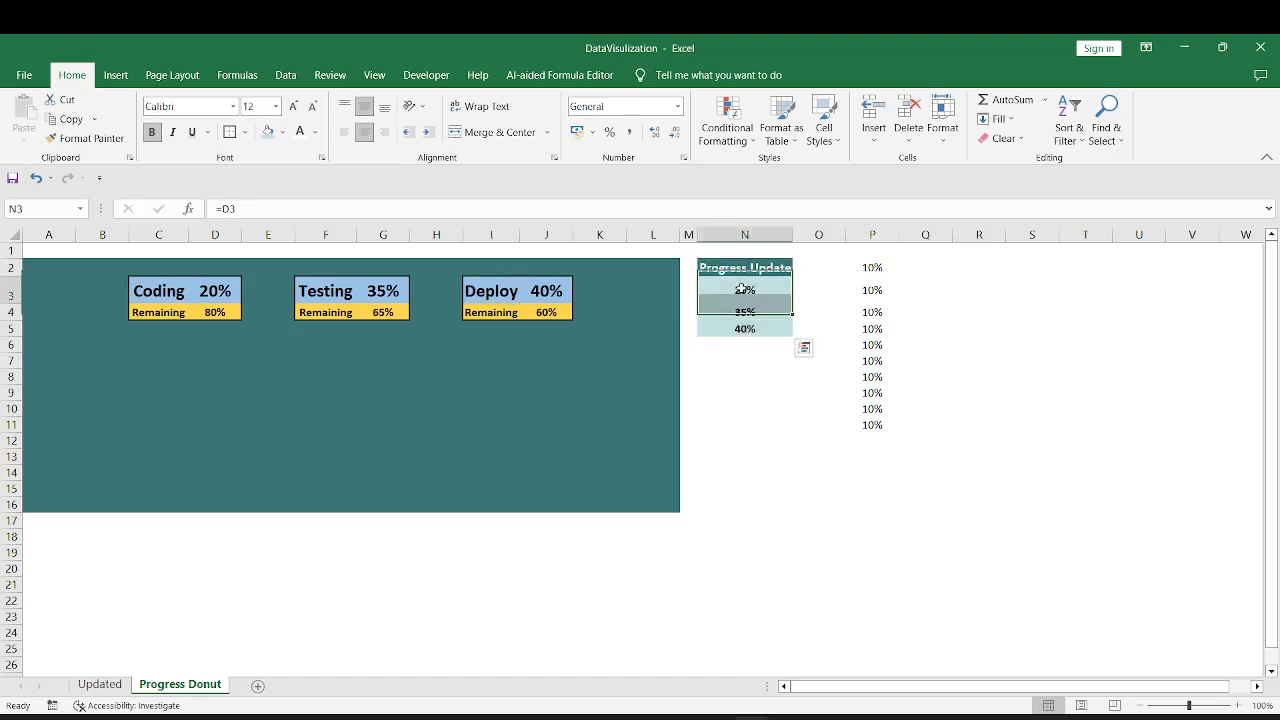
left_click(142, 285)
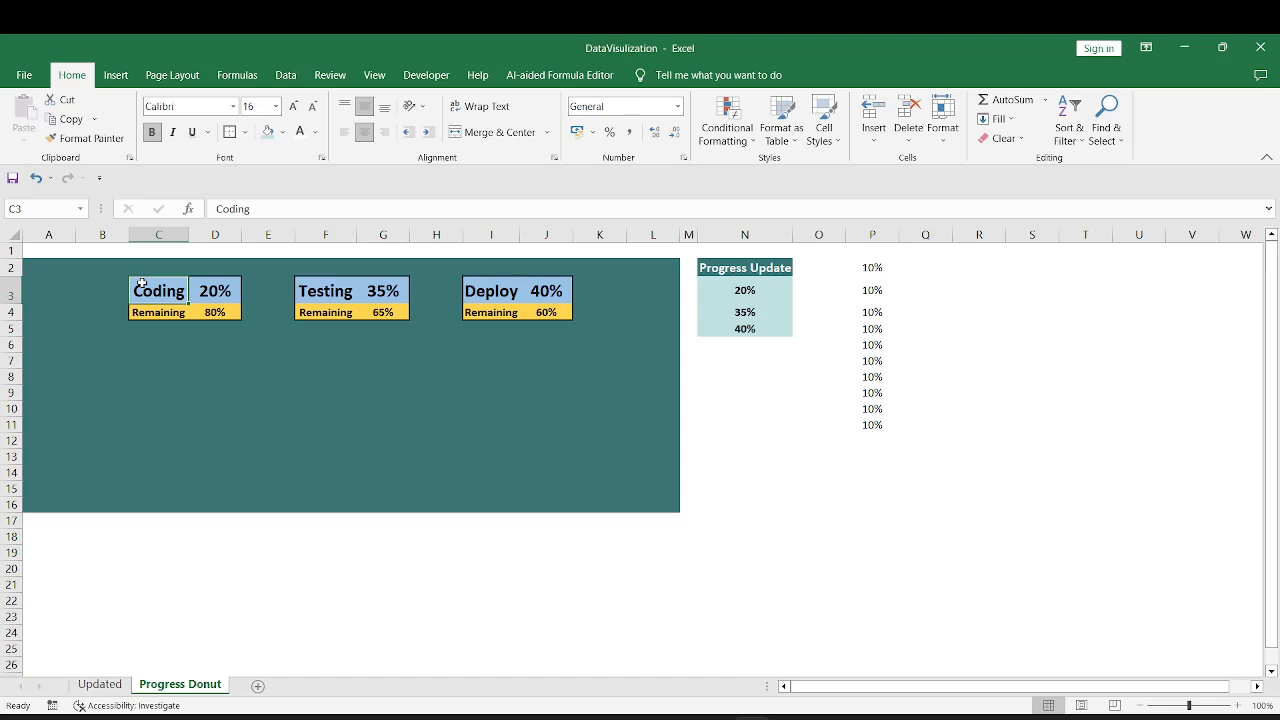
left_click_drag(142, 285, 212, 312)
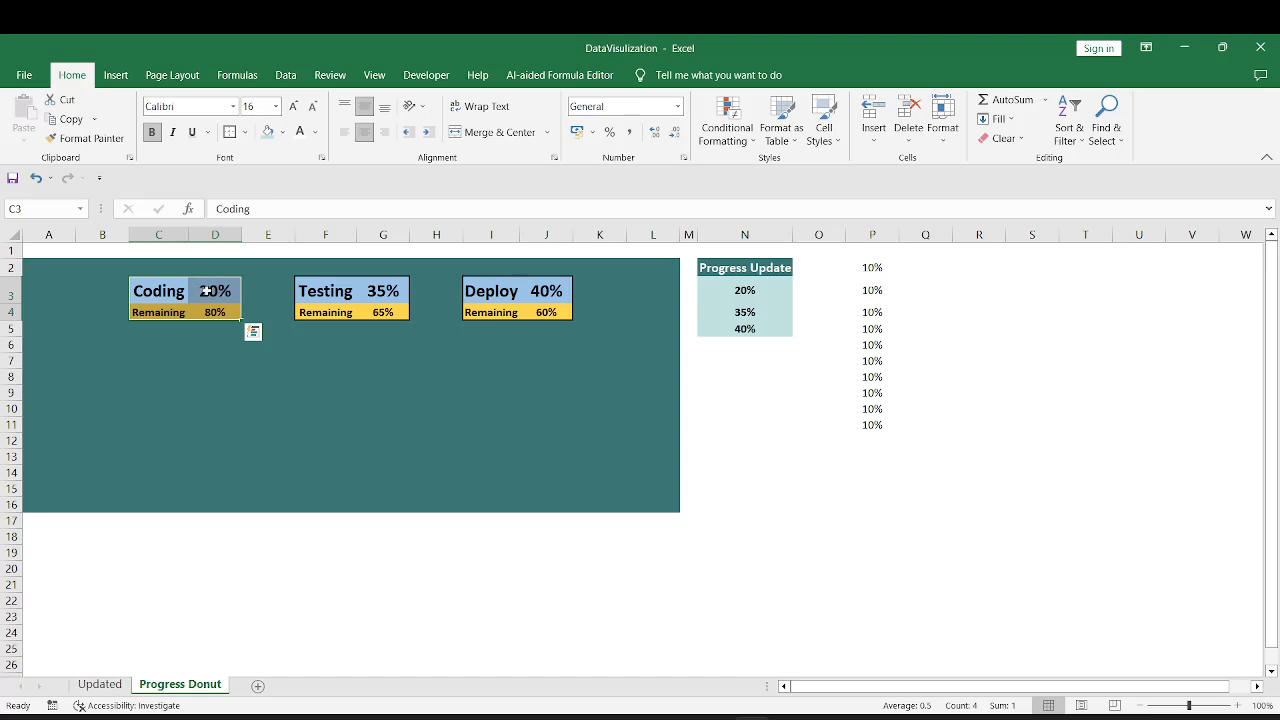
left_click(325, 291)
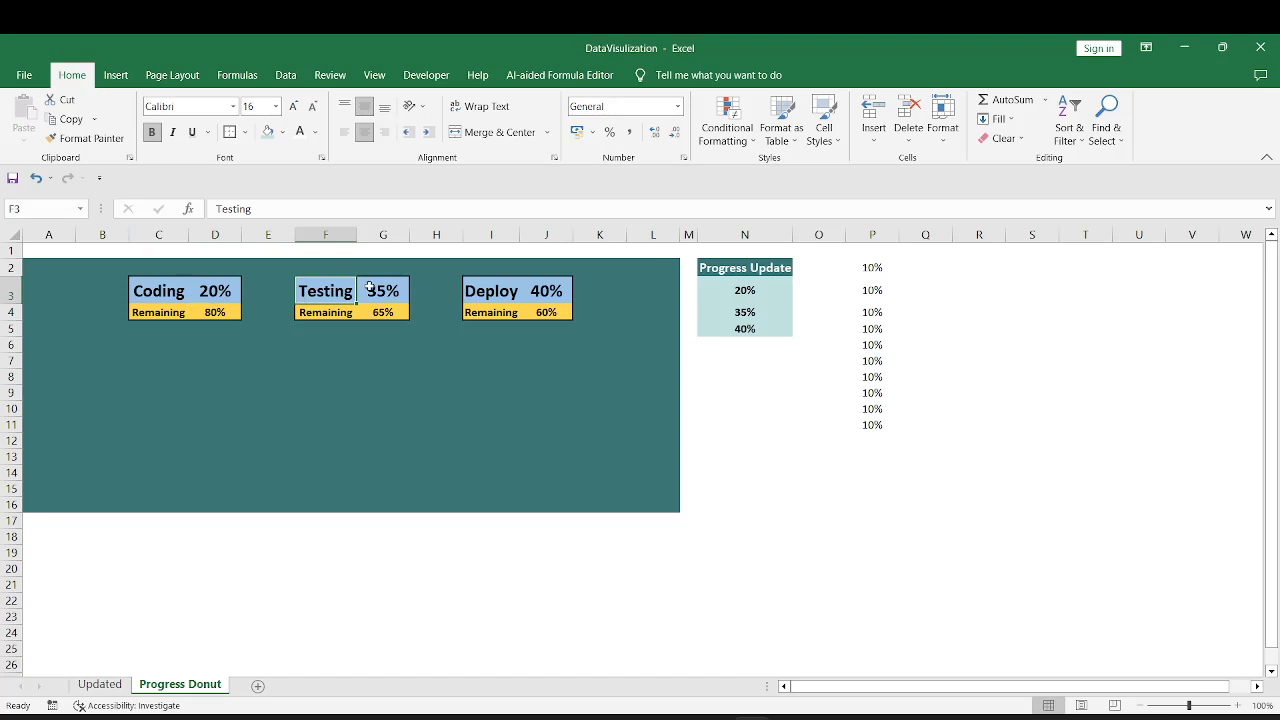
left_click(213, 290)
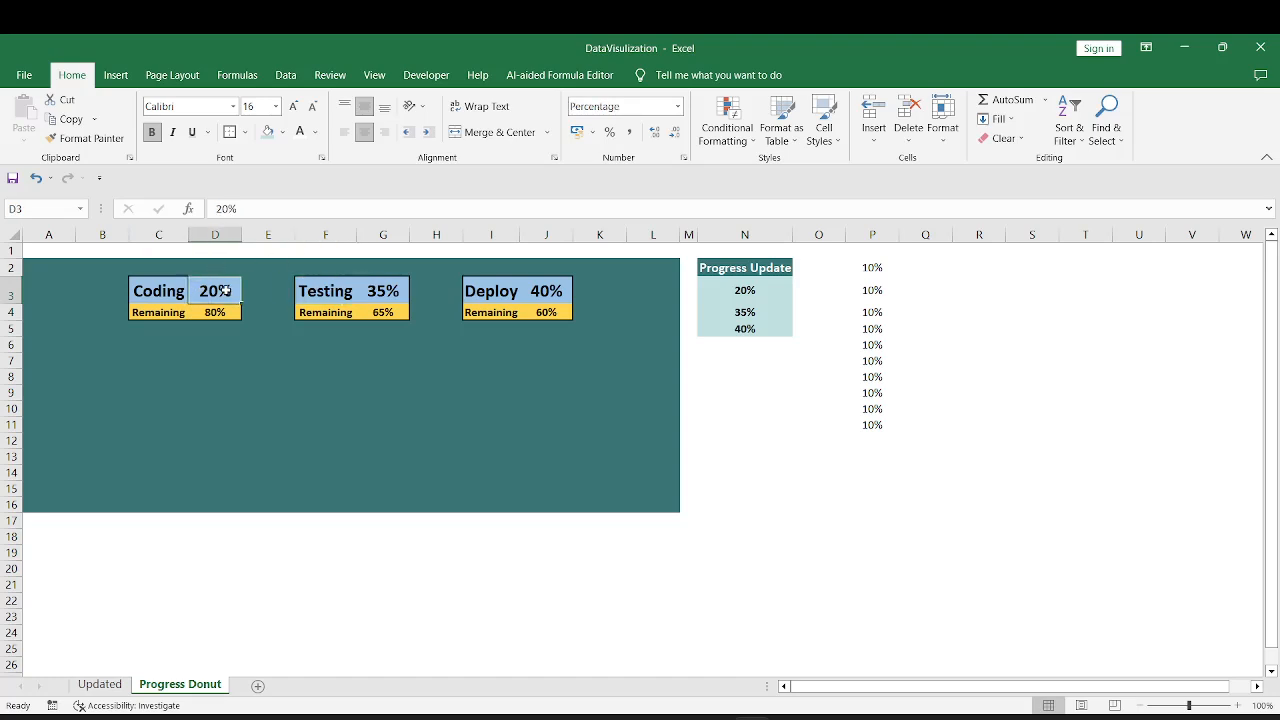
left_click_drag(310, 286, 372, 306)
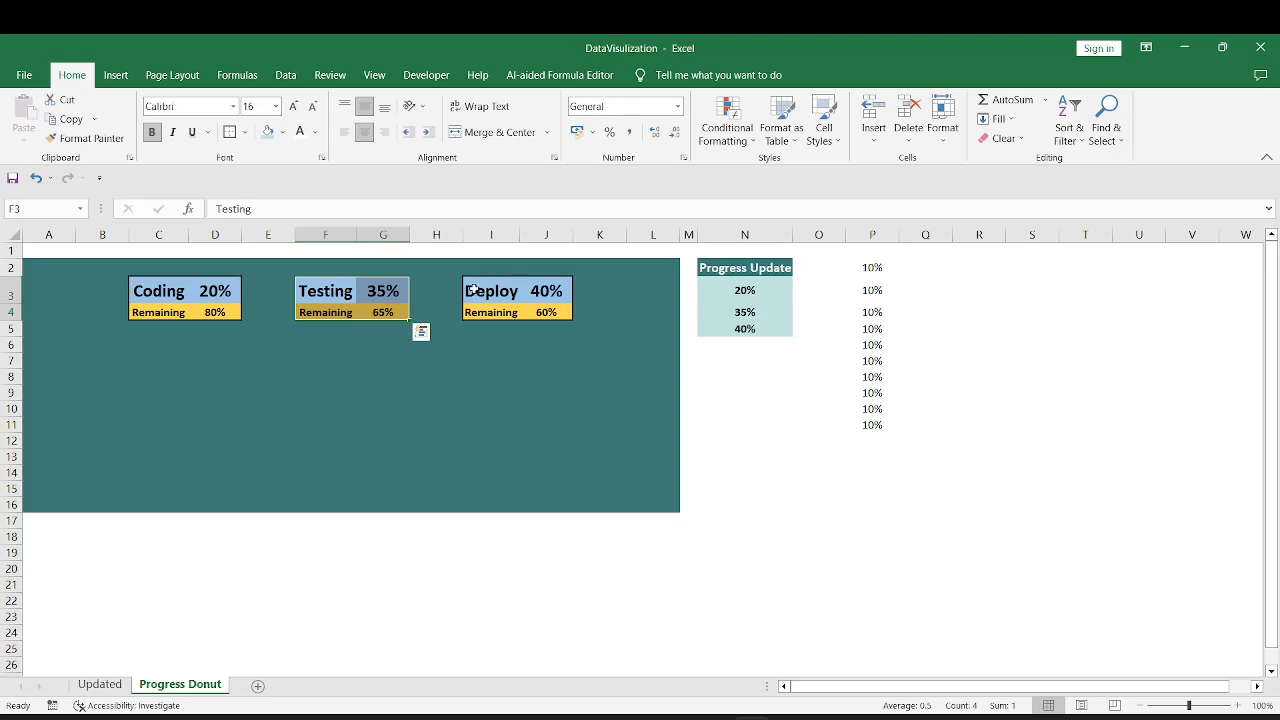
left_click_drag(474, 290, 548, 311)
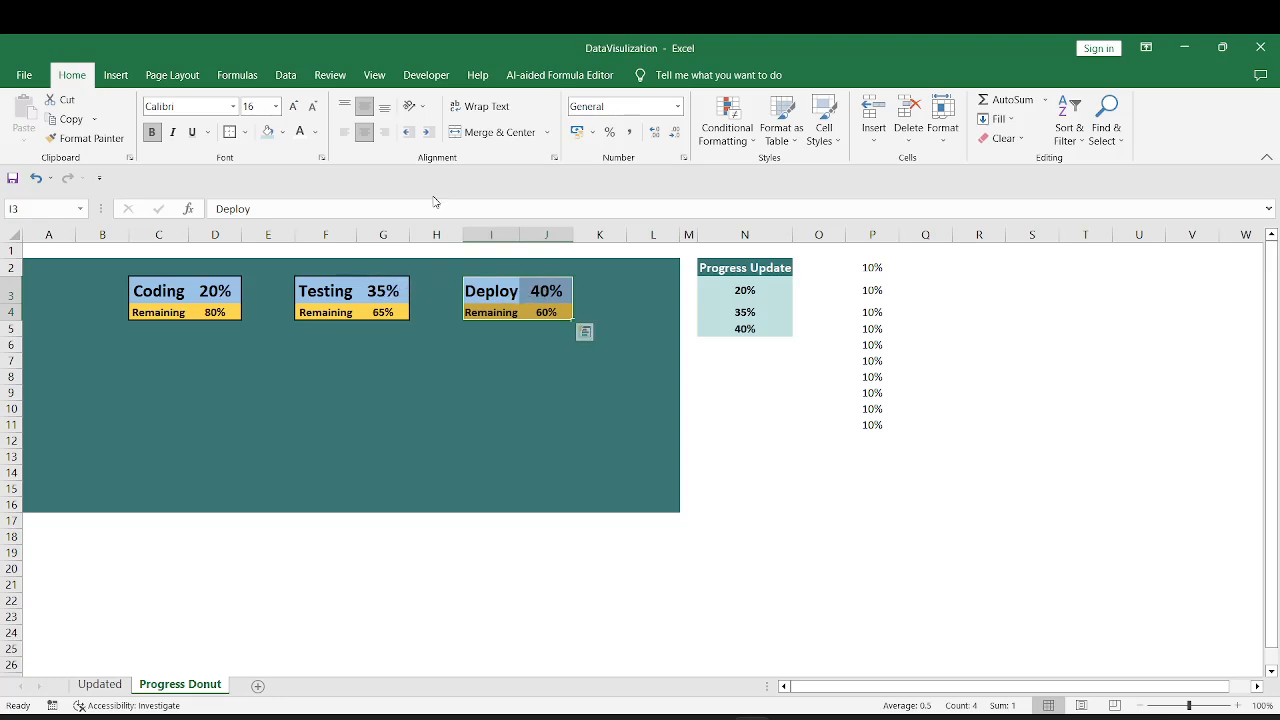
left_click(735, 268)
left_click_drag(735, 279, 739, 329)
left_click(727, 289)
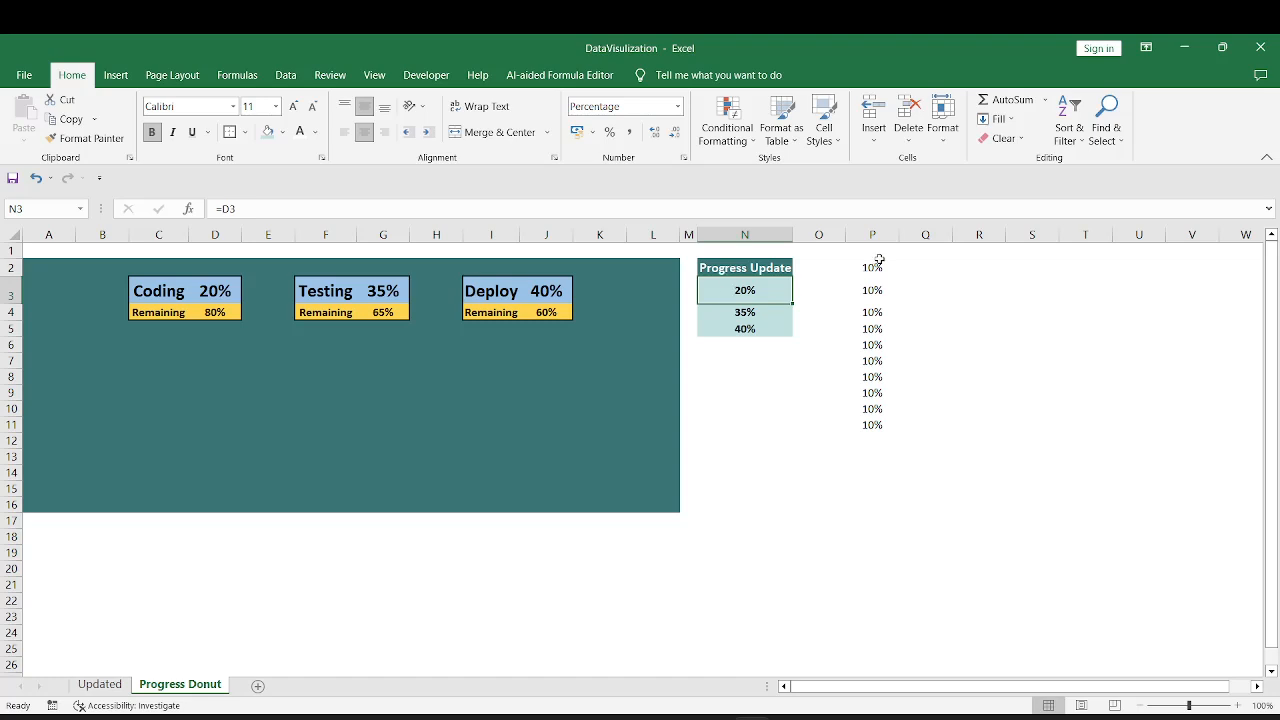
left_click_drag(874, 267, 872, 426)
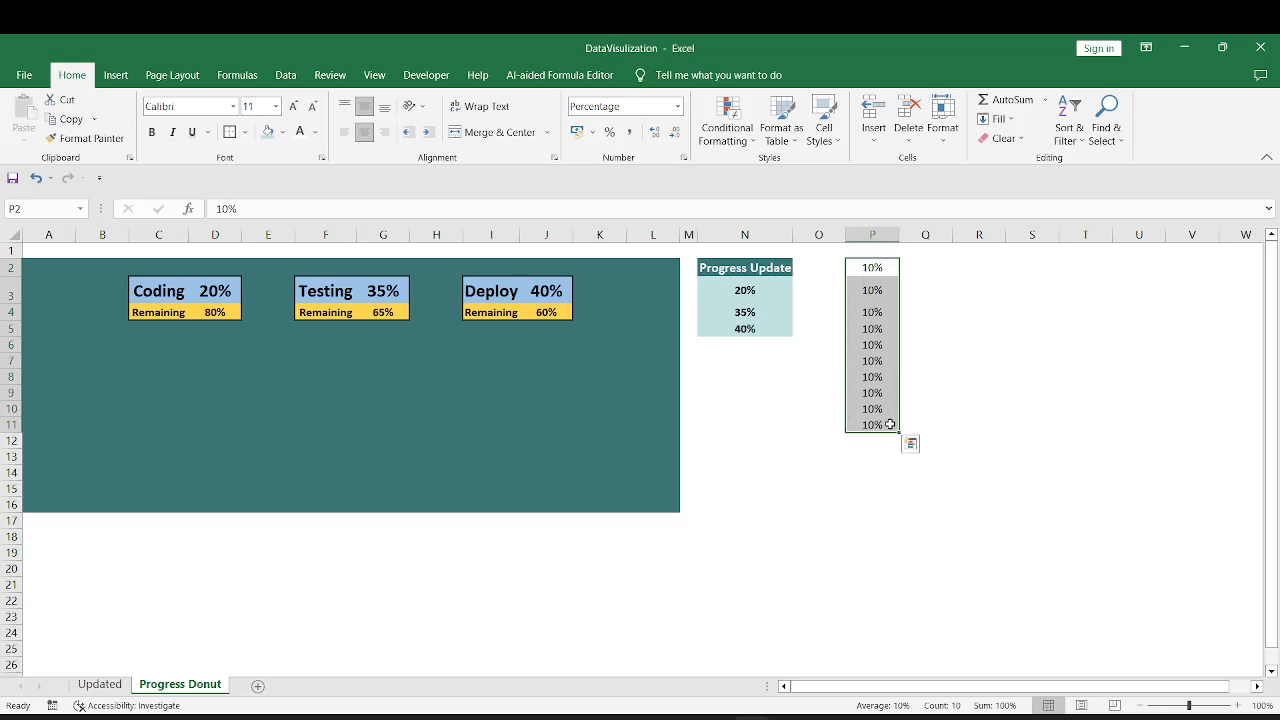
left_click(325, 424)
Insert a doughnut chart from the Coding table in C3:D4
left_click_drag(148, 292, 210, 308)
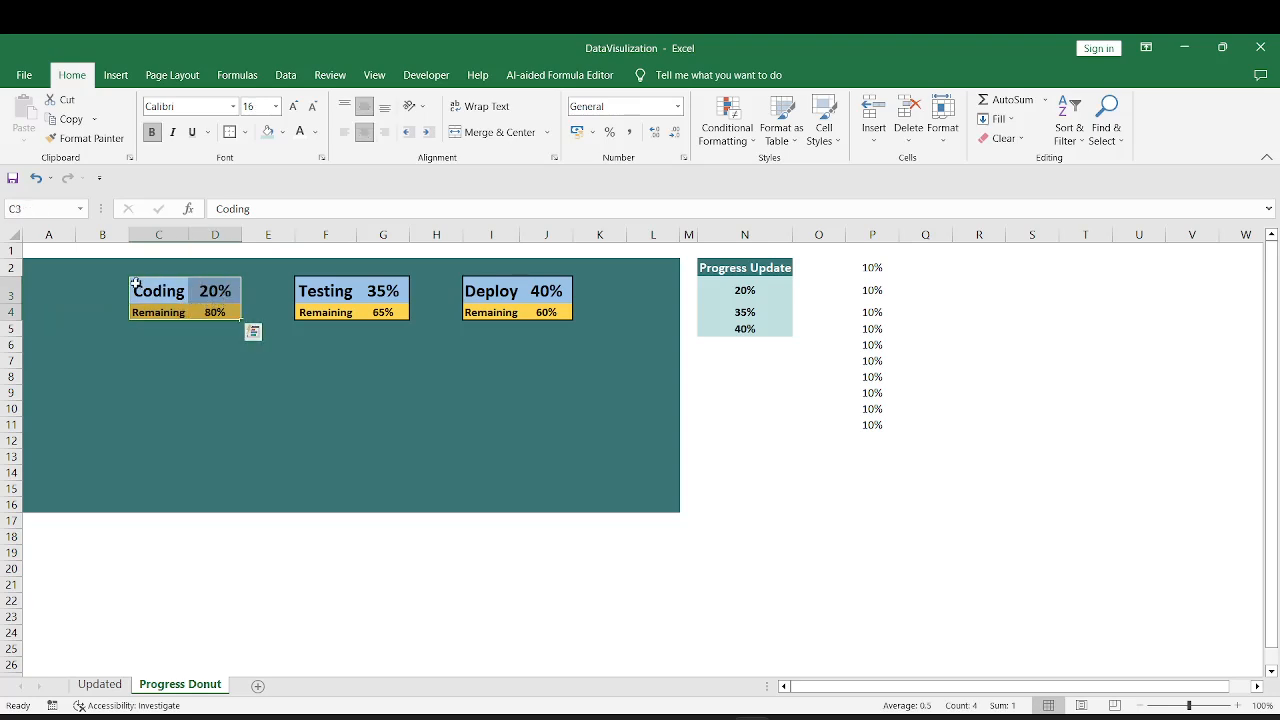
left_click(115, 77)
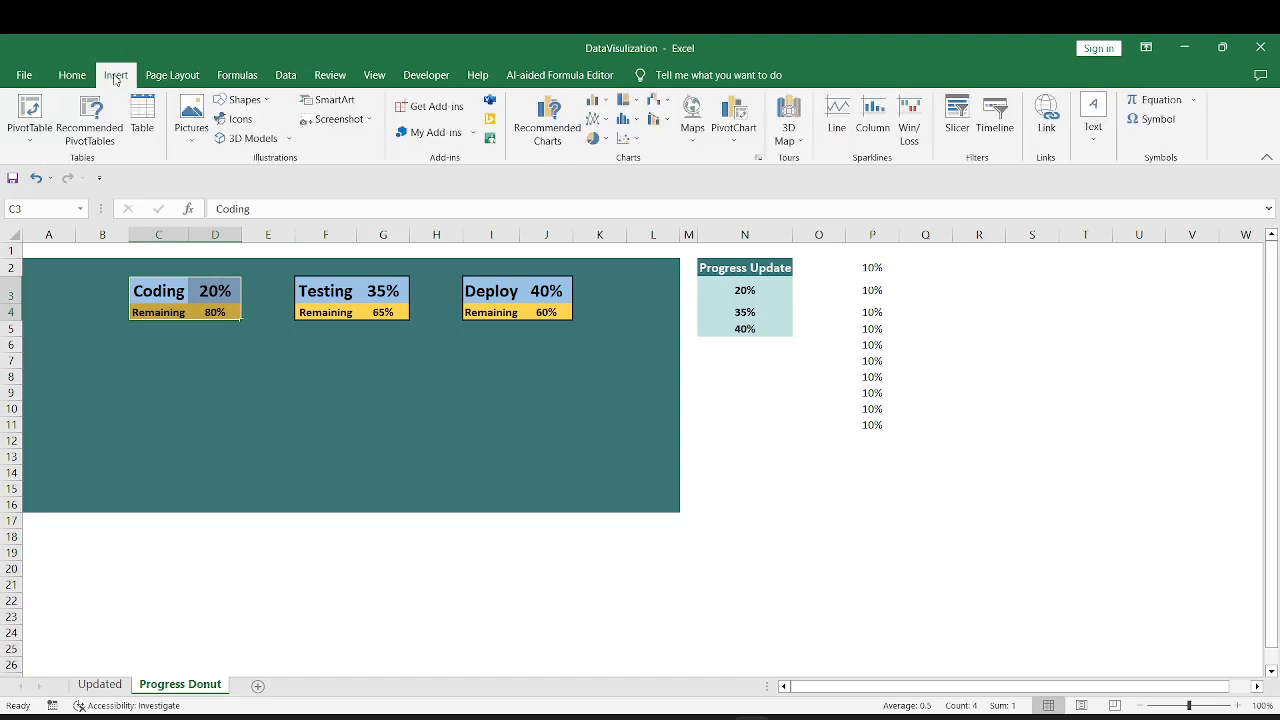
left_click(605, 141)
left_click(606, 320)
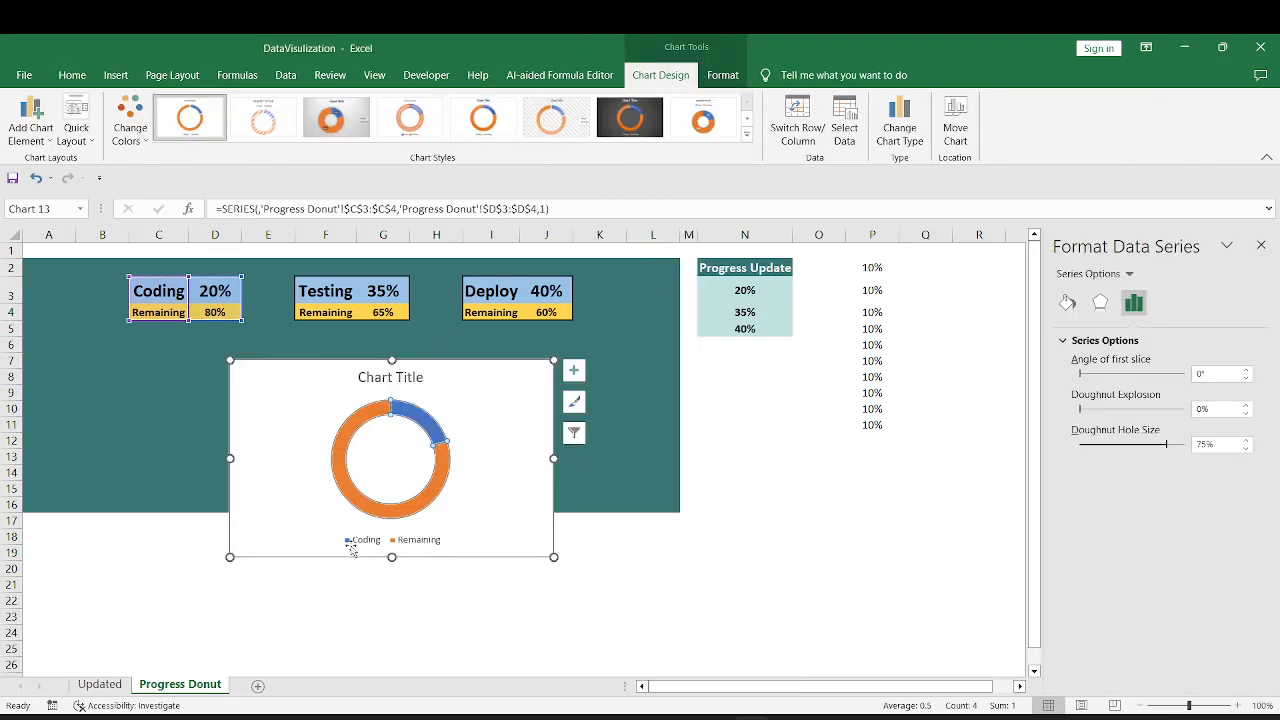
Reduce the doughnut hole size and fill the Remaining slice with light gray
left_click_drag(1166, 445, 1146, 452)
left_click(433, 490)
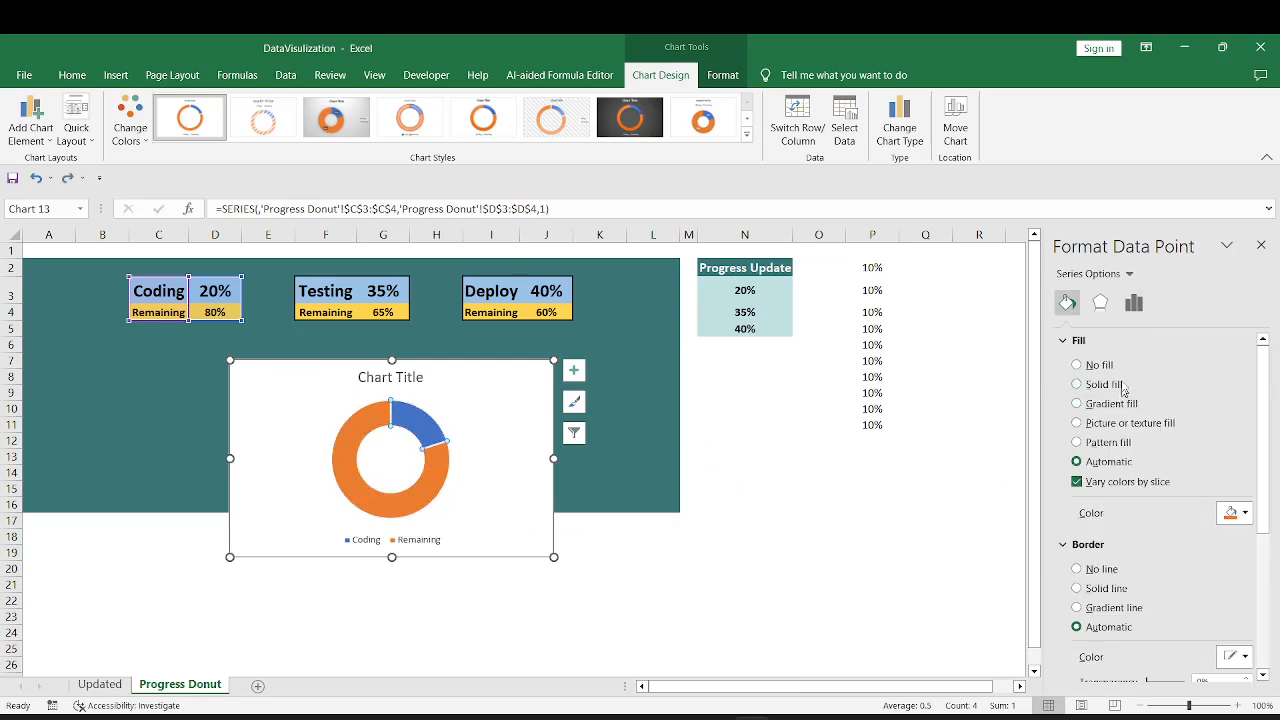
left_click(1230, 512)
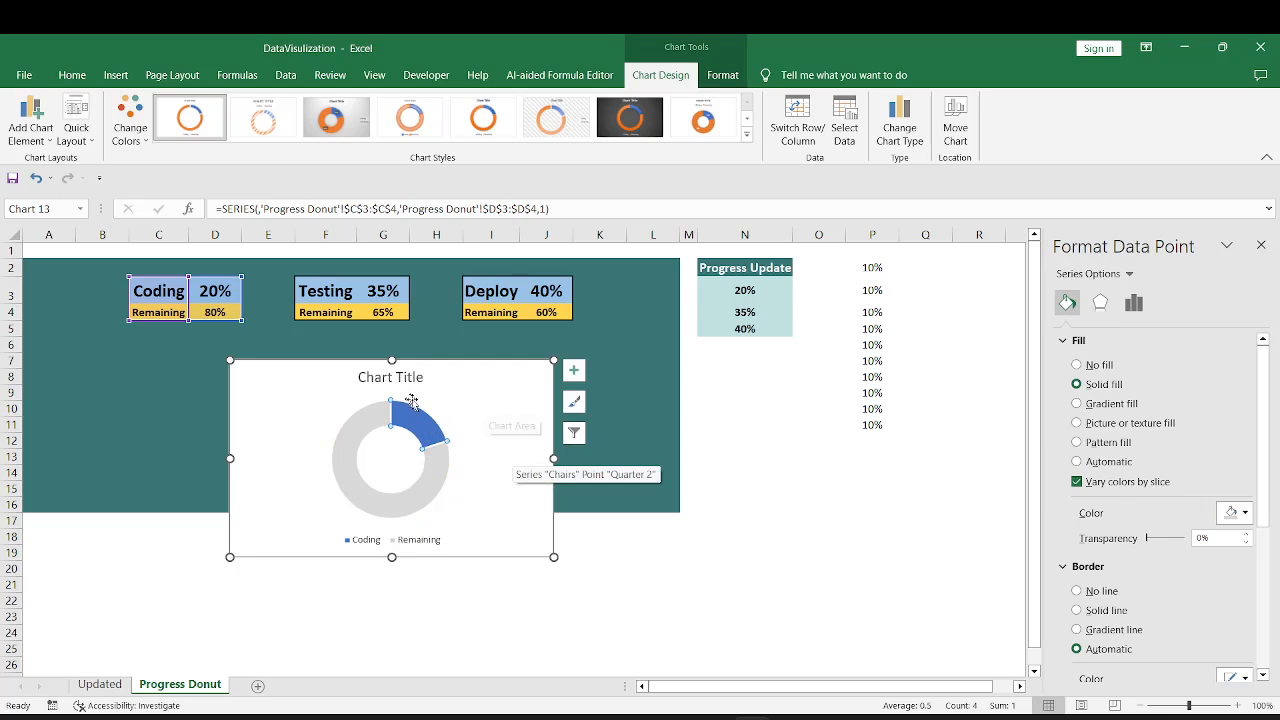
Remove the doughnut chart's title and legend, and give the chart area no fill and no border line
left_click(500, 392)
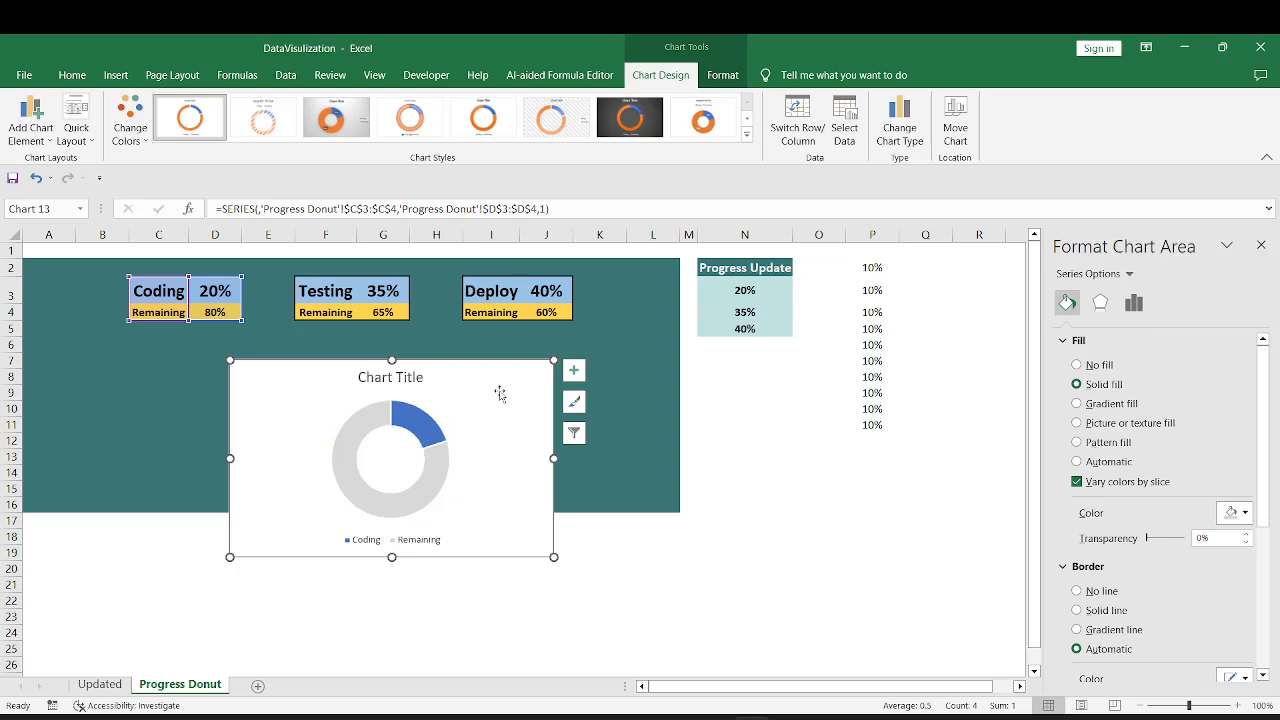
left_click(575, 372)
left_click(610, 392)
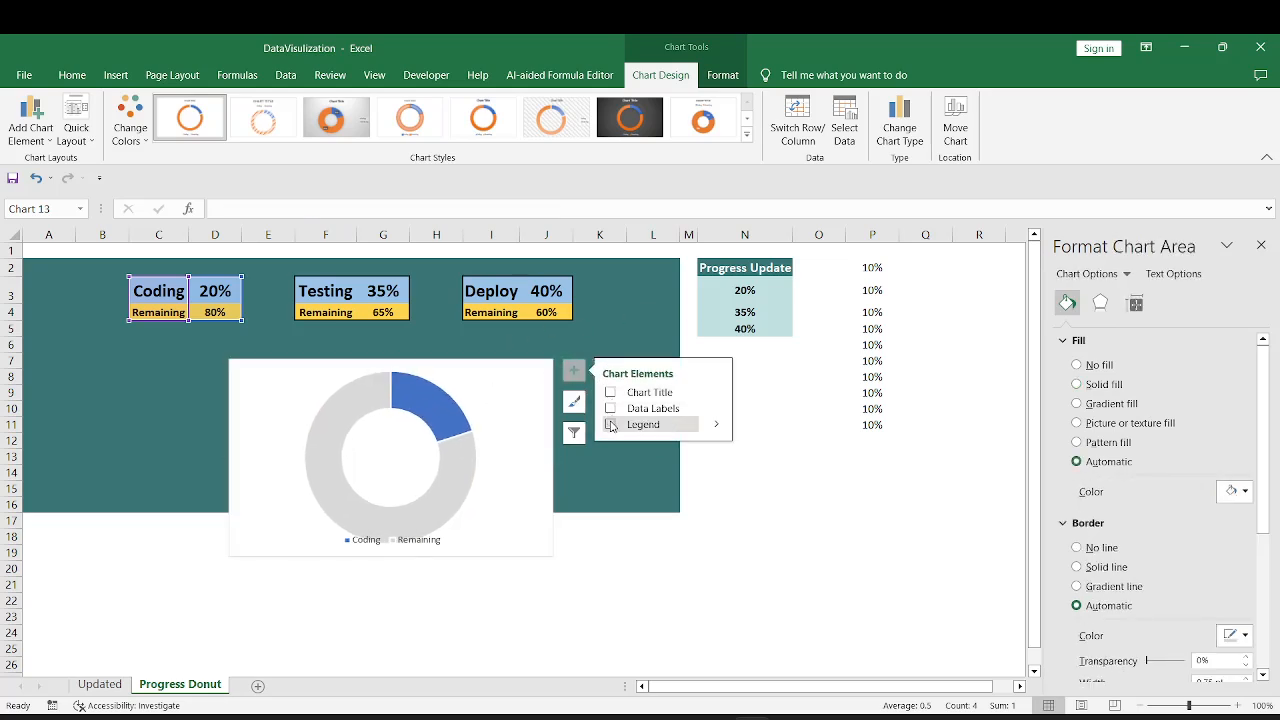
left_click(611, 425)
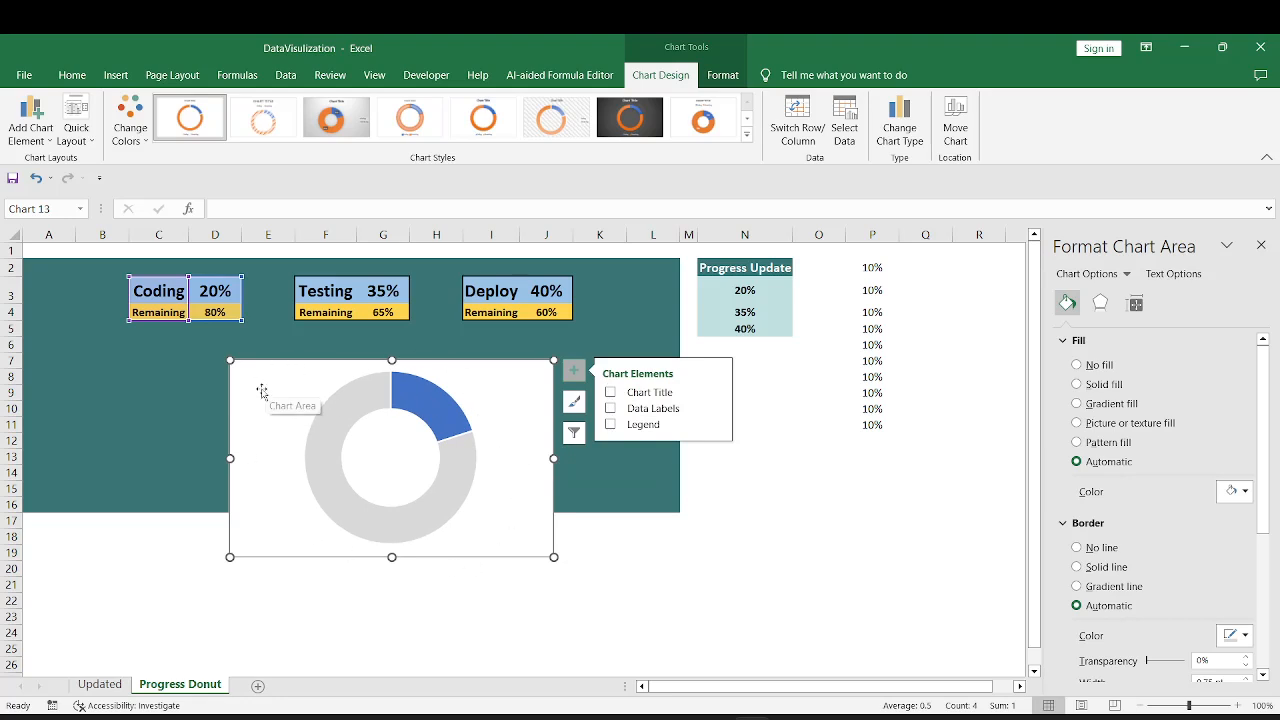
left_click(1077, 365)
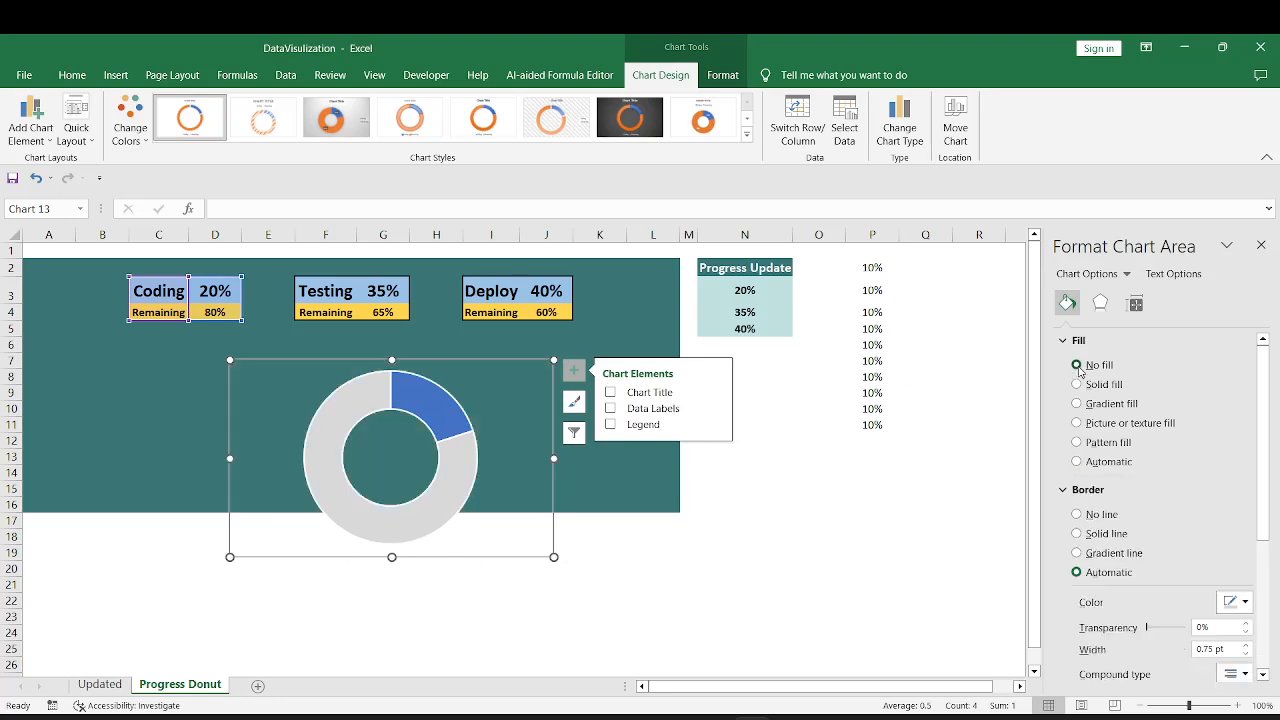
left_click(1077, 514)
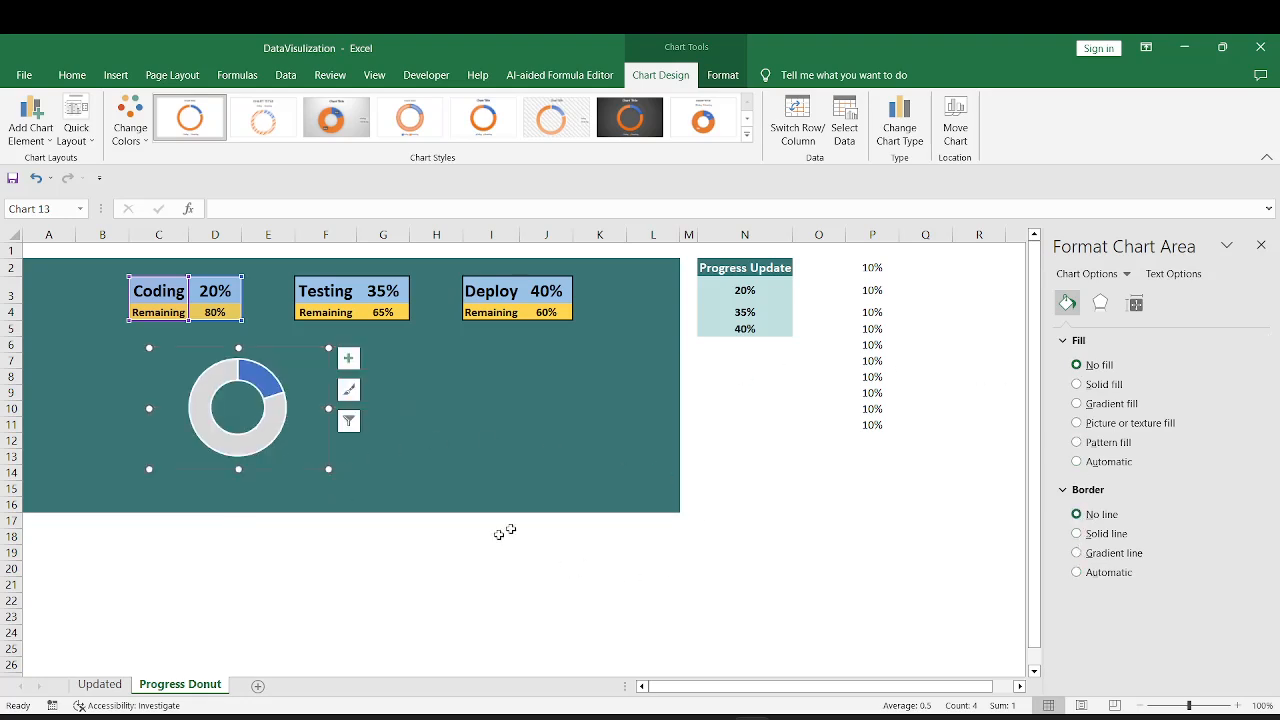
Remove the border line from the doughnut series and move the chart directly below the Coding table
left_click(252, 450)
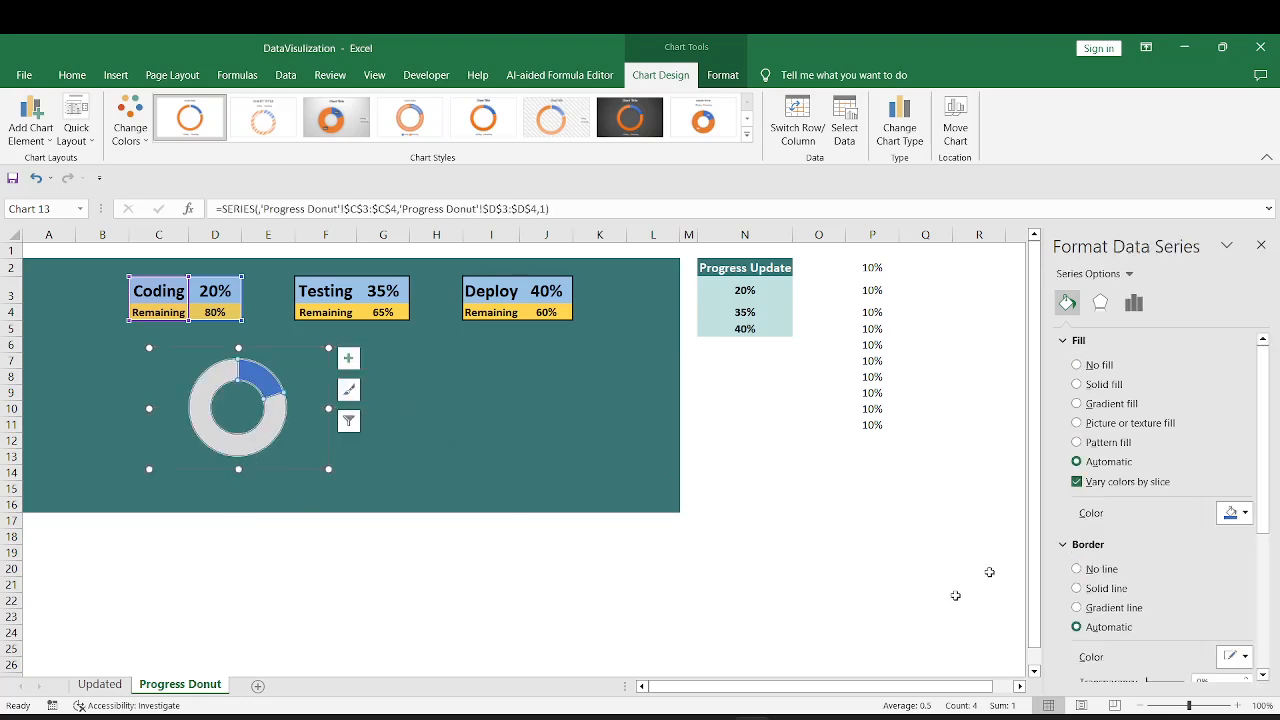
left_click(1077, 569)
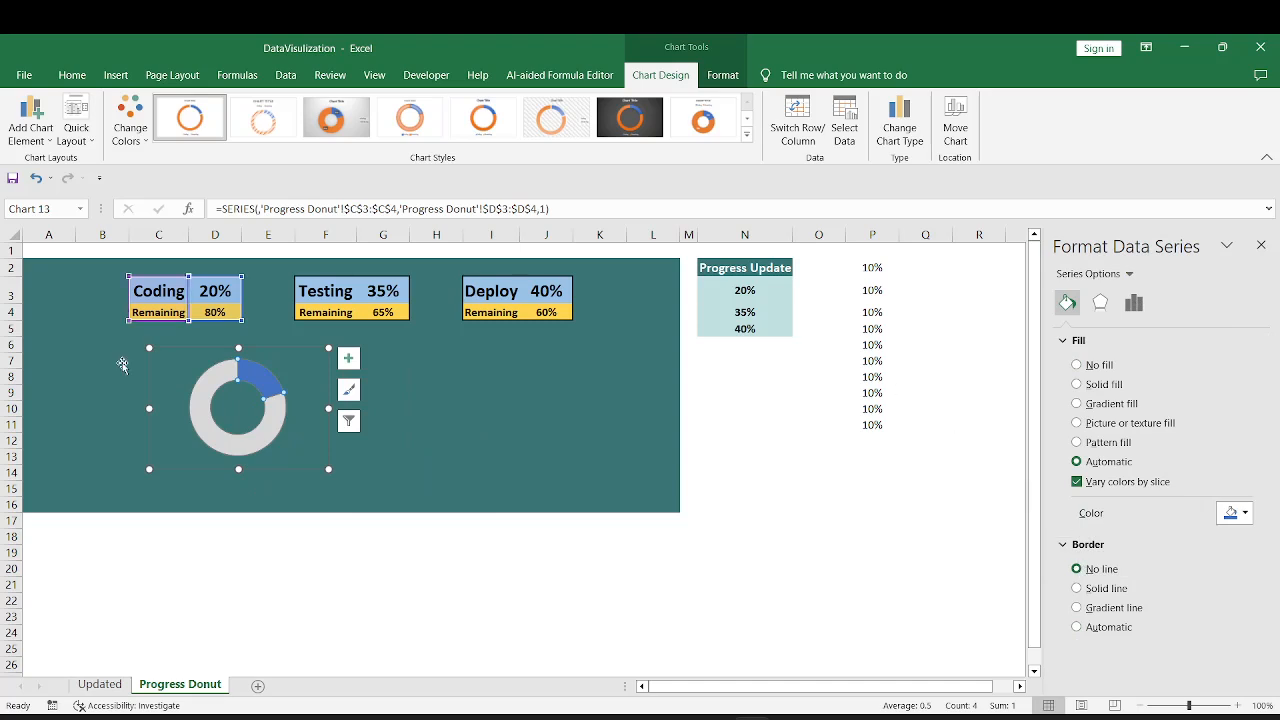
left_click_drag(161, 368, 107, 357)
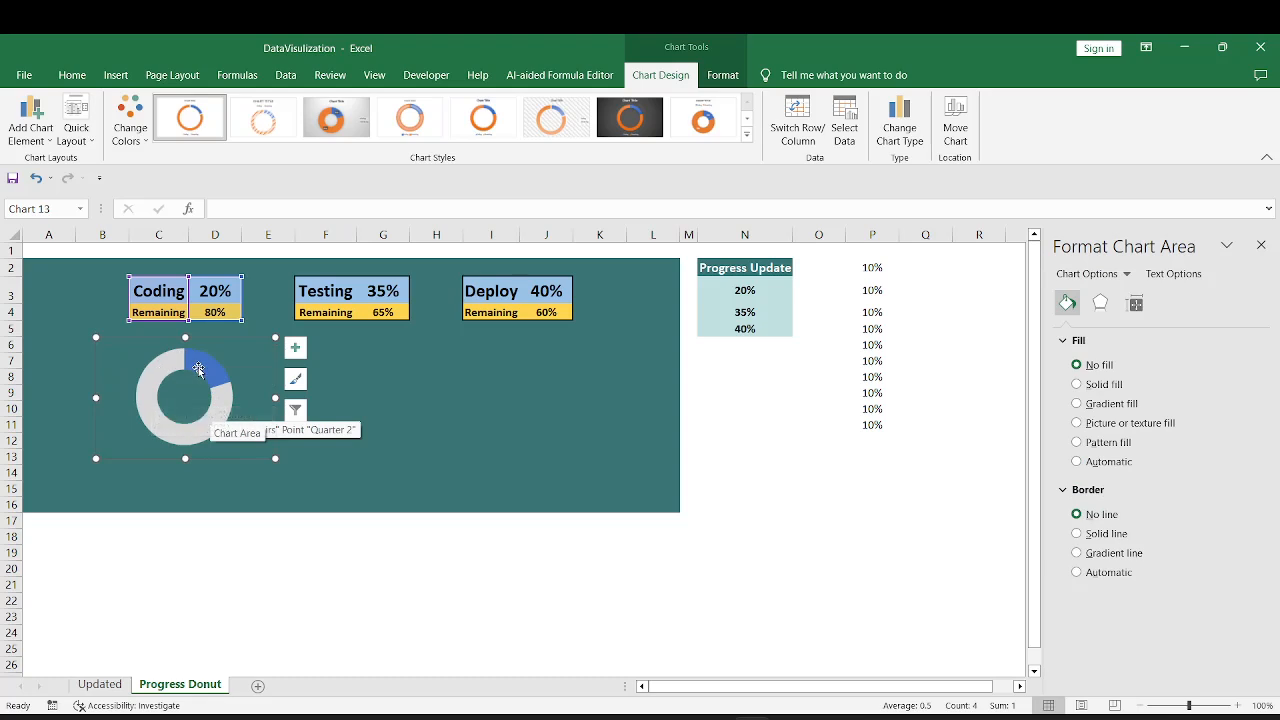
Set the Coding value in cell N3 under Progress Update to 30%
left_click(731, 290)
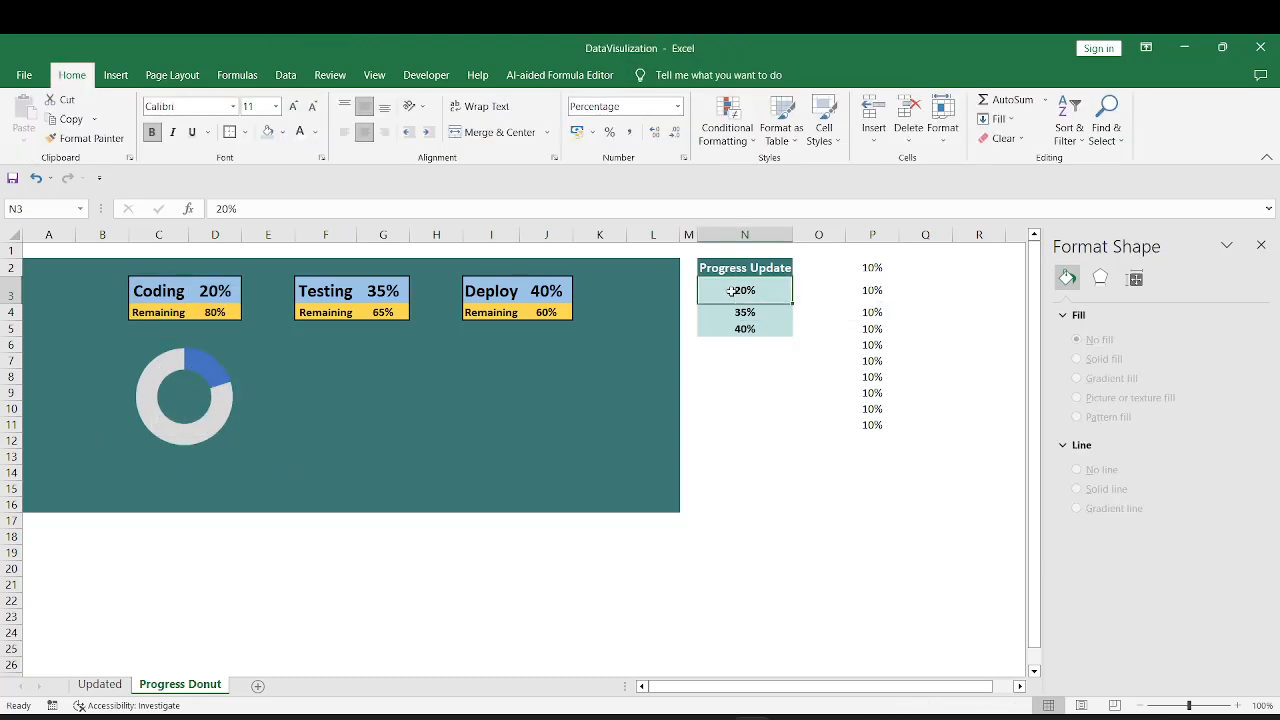
type("30")
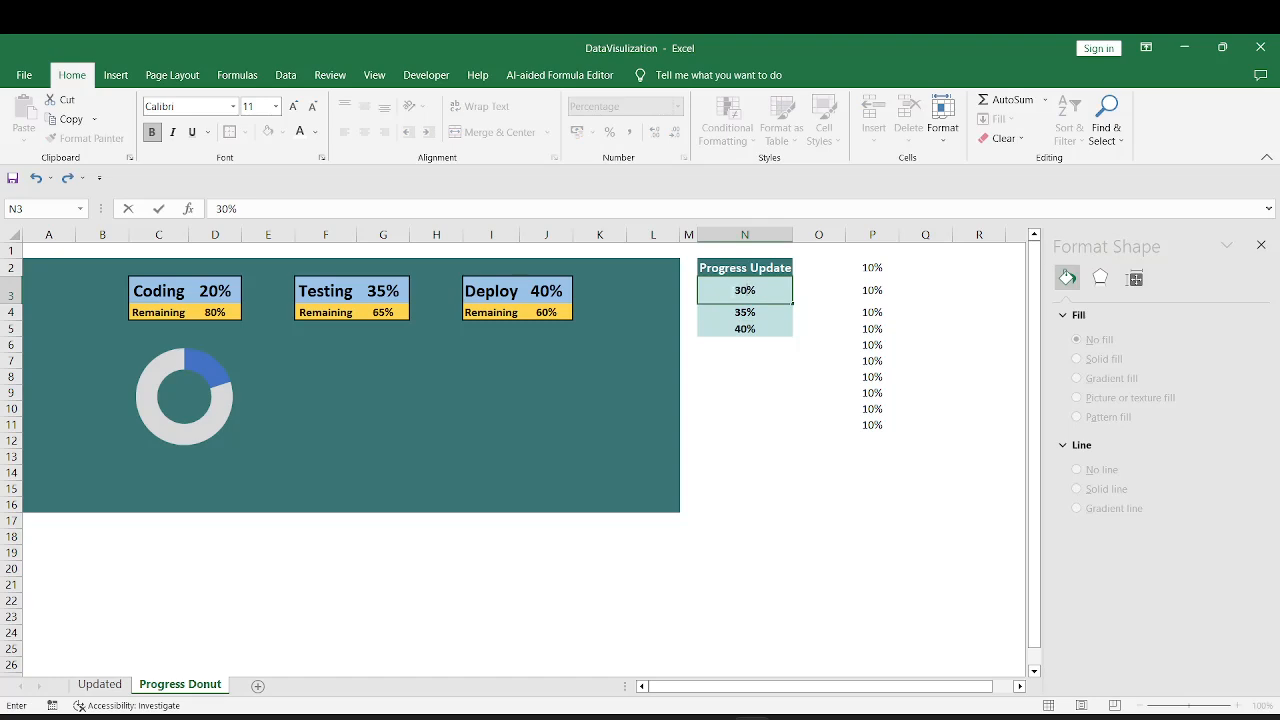
key("Return")
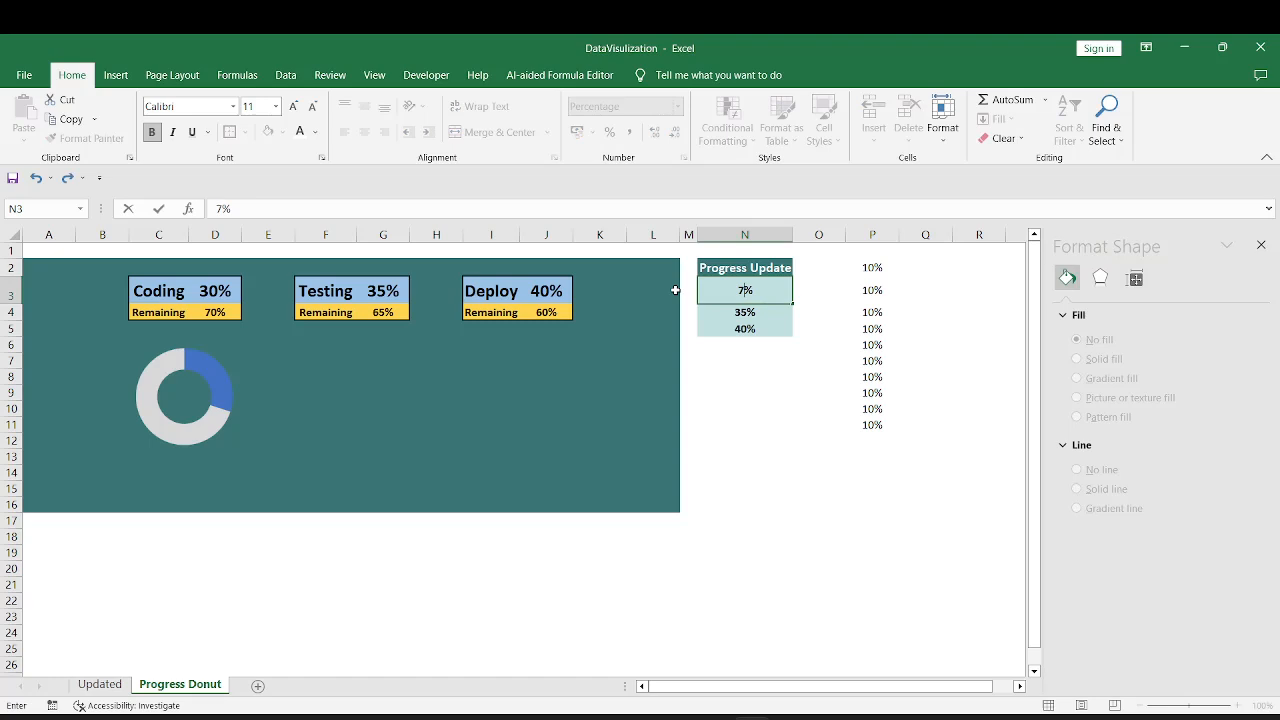
Set the Coding value in cell N3 under Progress Update to 70%
key("BackSpace")
type("7")
type("0")
key("Return")
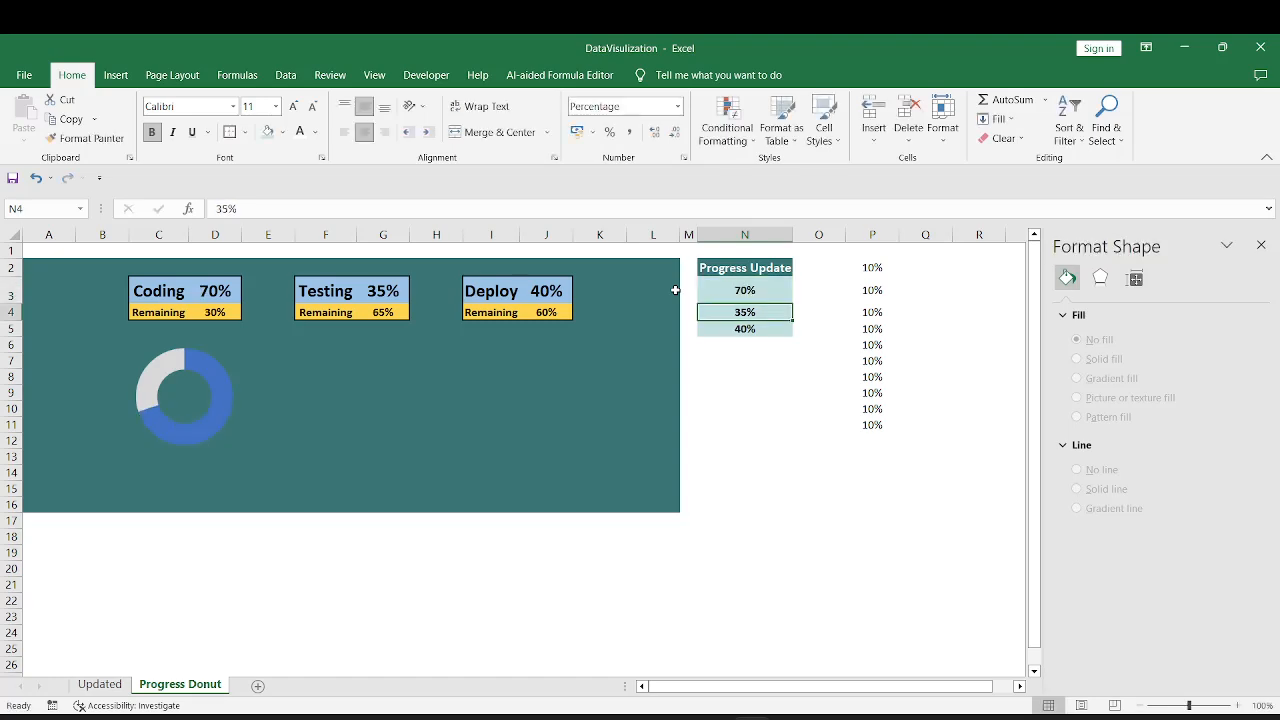
Delete the doughnut chart below the Coding table
mouse_move(218, 424)
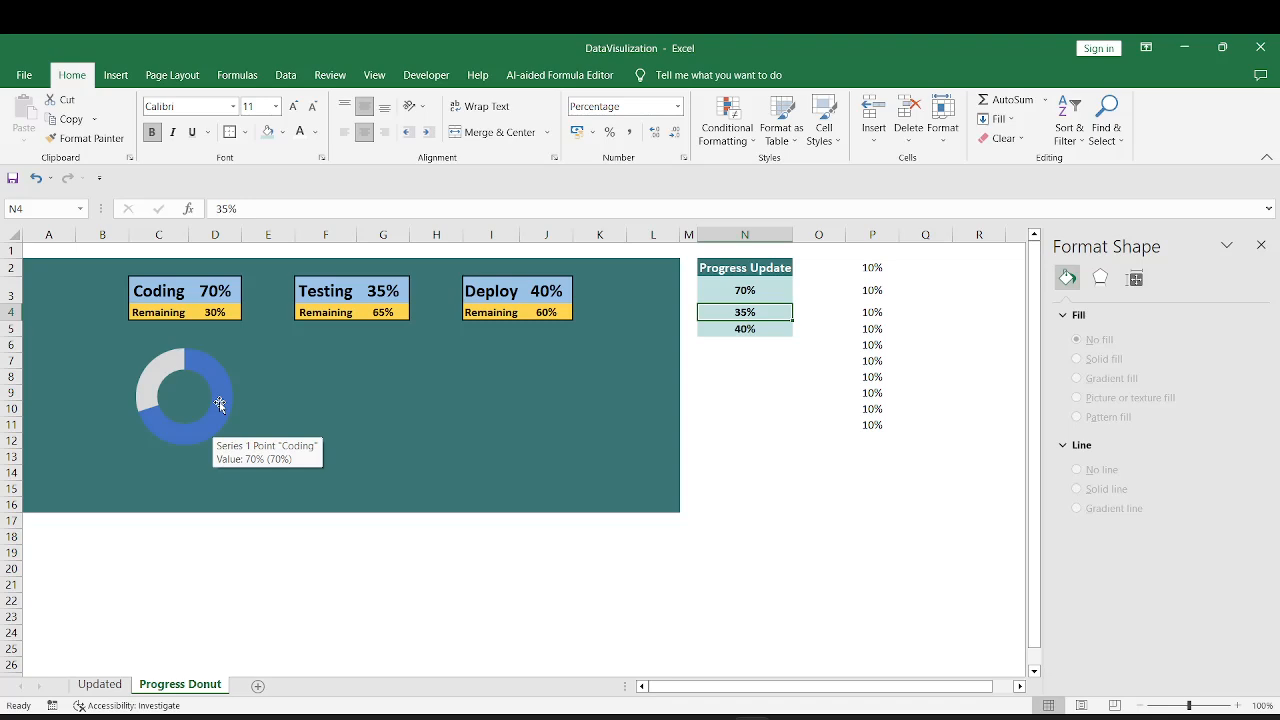
left_click(220, 405)
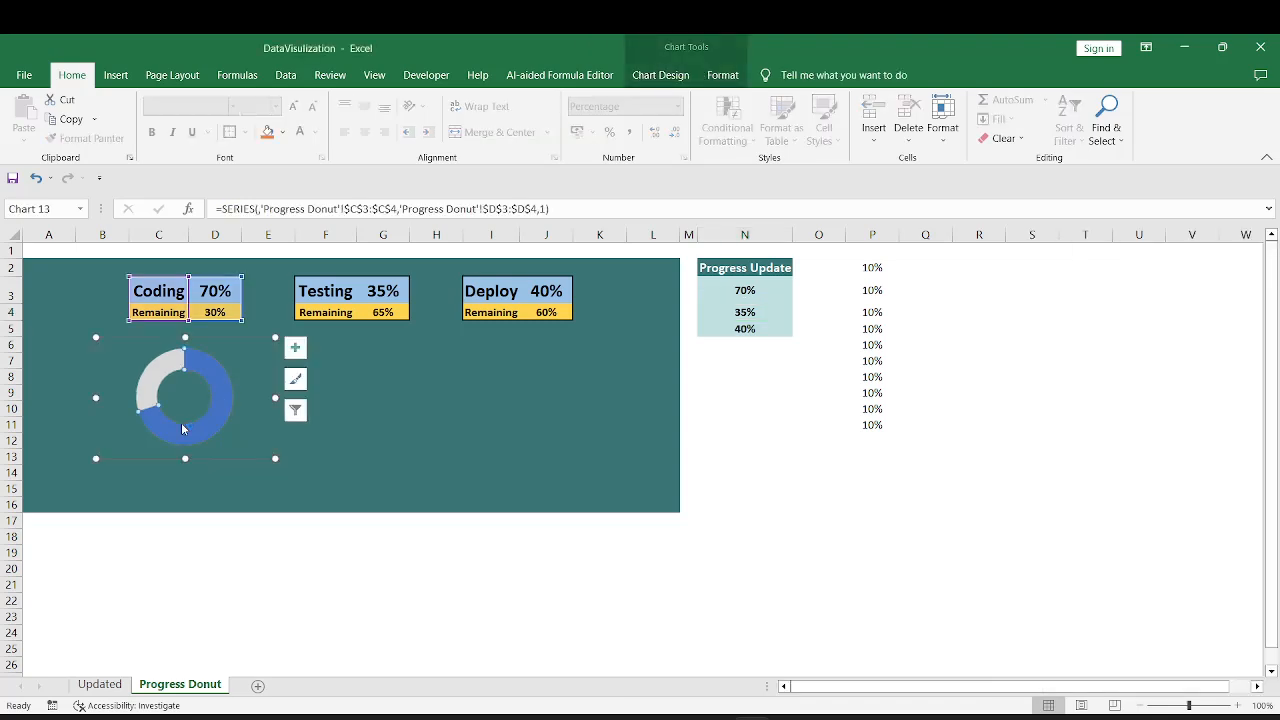
key("Delete")
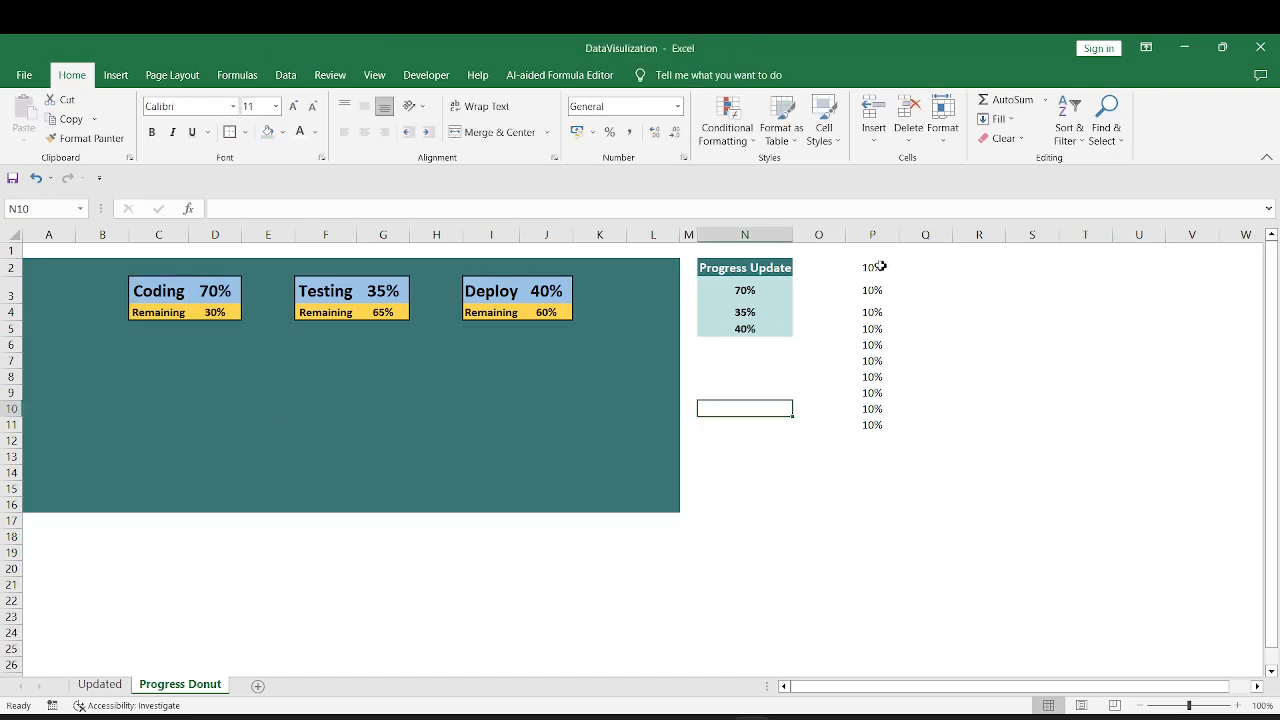
Insert a doughnut chart from the 10% values in cells P2:P11
left_click_drag(872, 267, 862, 429)
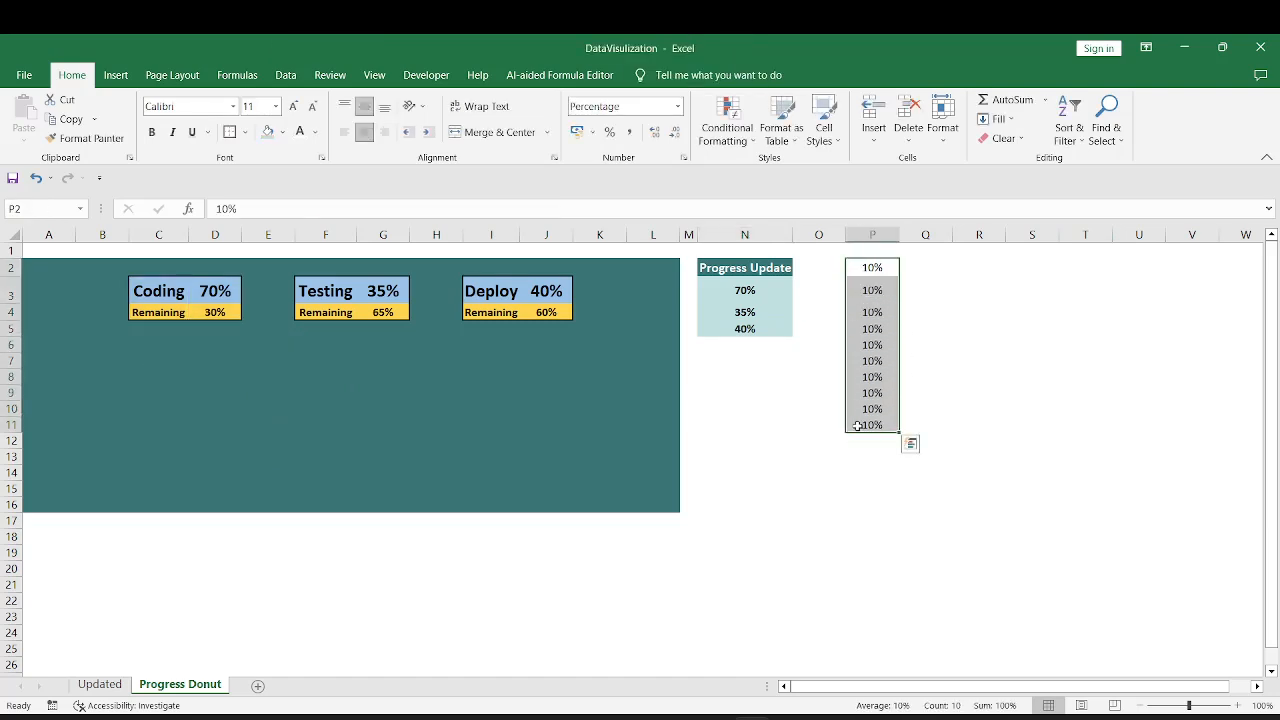
left_click(116, 75)
left_click(607, 146)
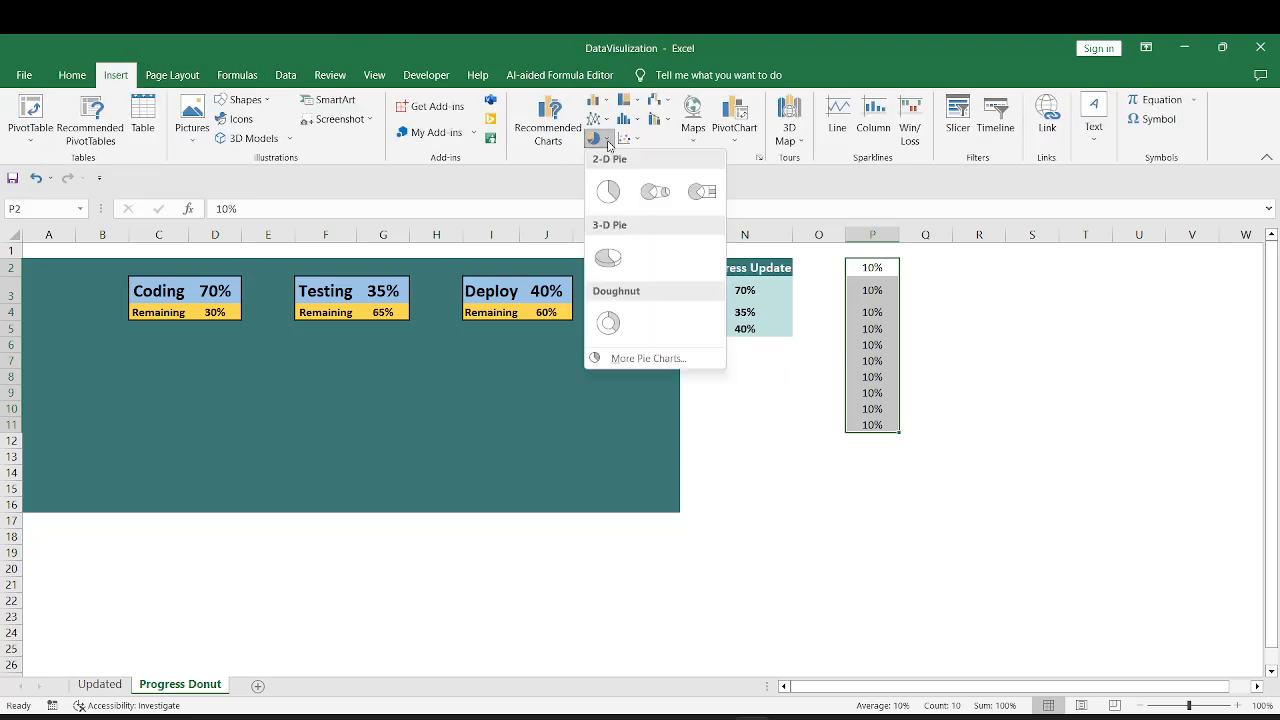
left_click(606, 318)
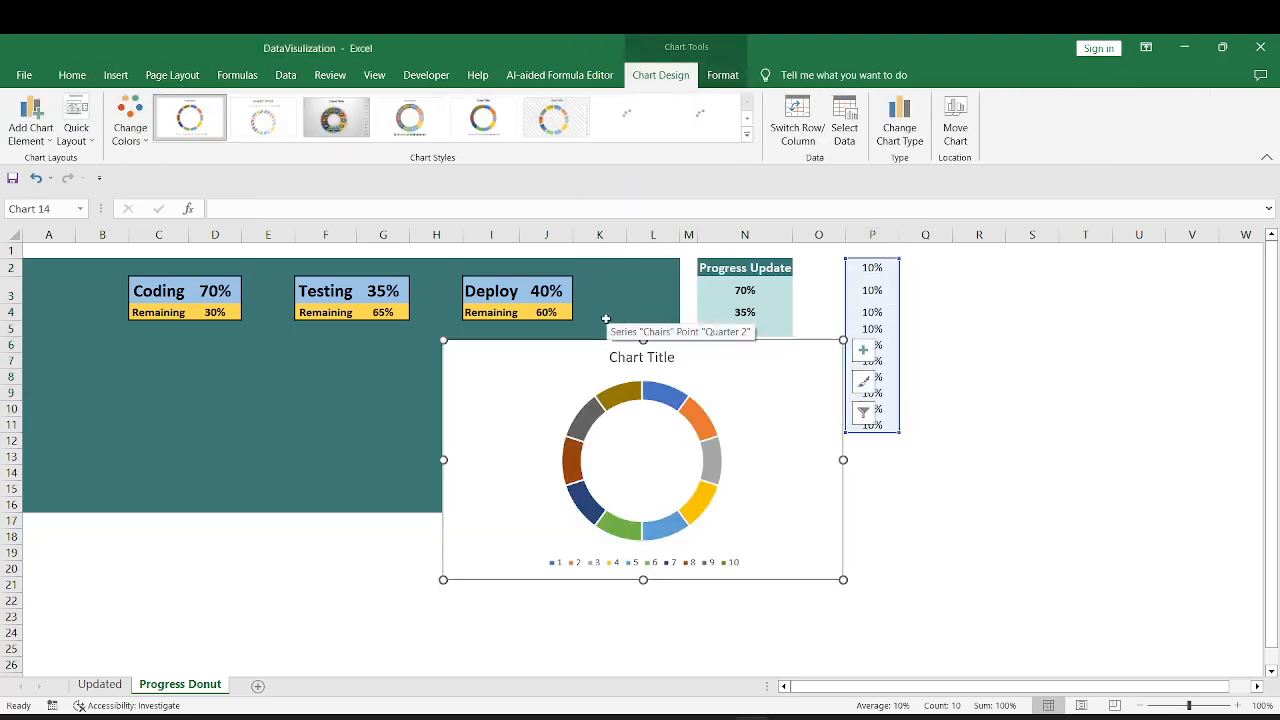
Remove the chart title and the legend from the new doughnut chart
left_click(863, 350)
left_click(899, 372)
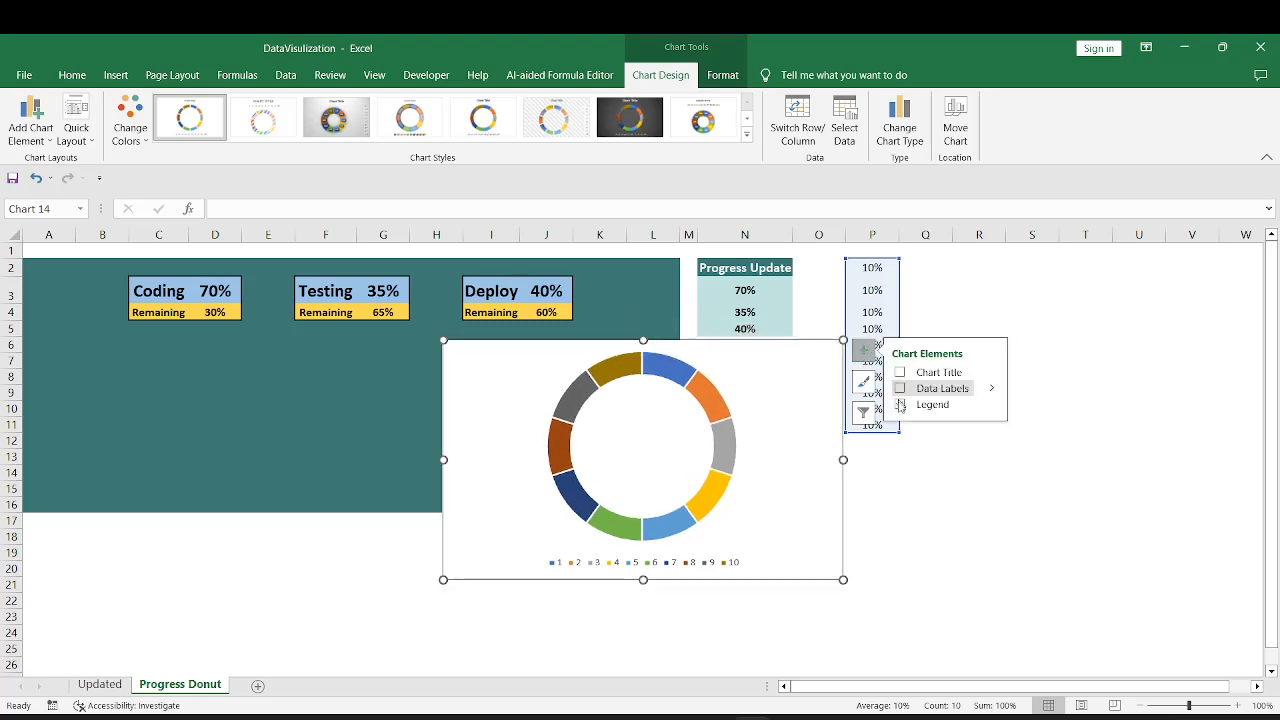
left_click(899, 404)
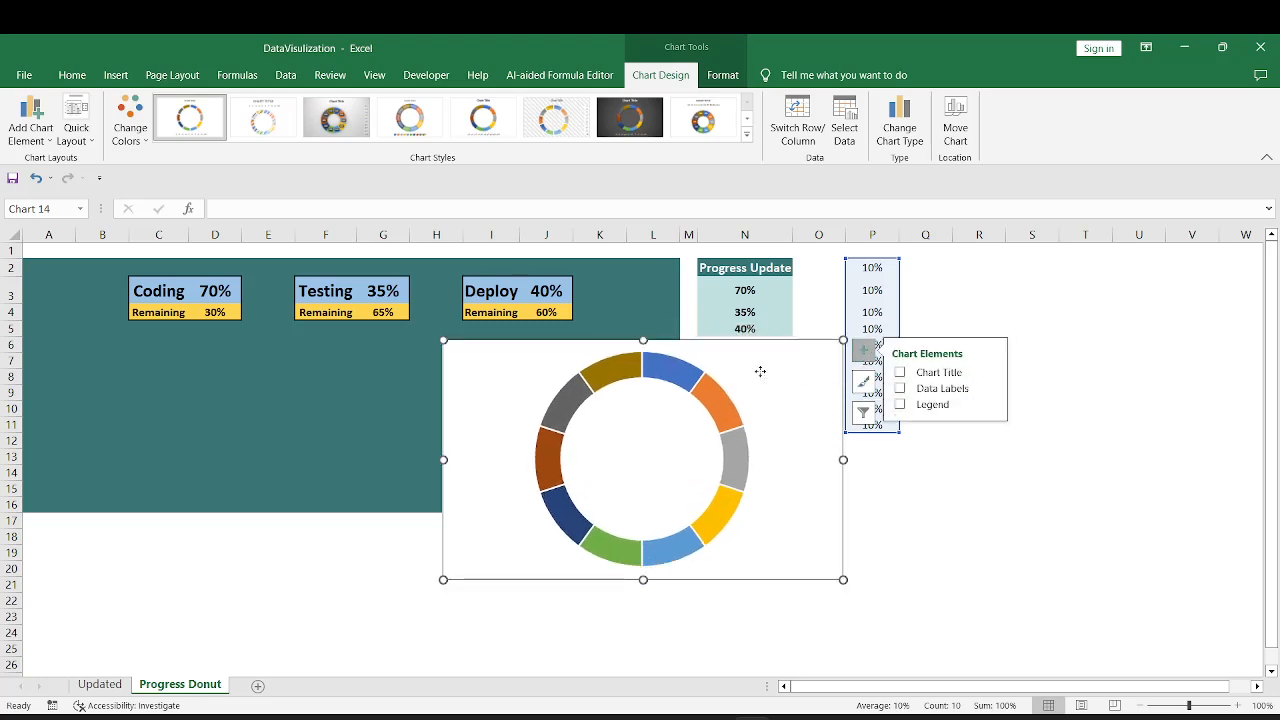
Give the whole doughnut series a solid dark orange fill and lighten it to a brighter custom orange
right_click(727, 413)
left_click(771, 577)
left_click(1062, 311)
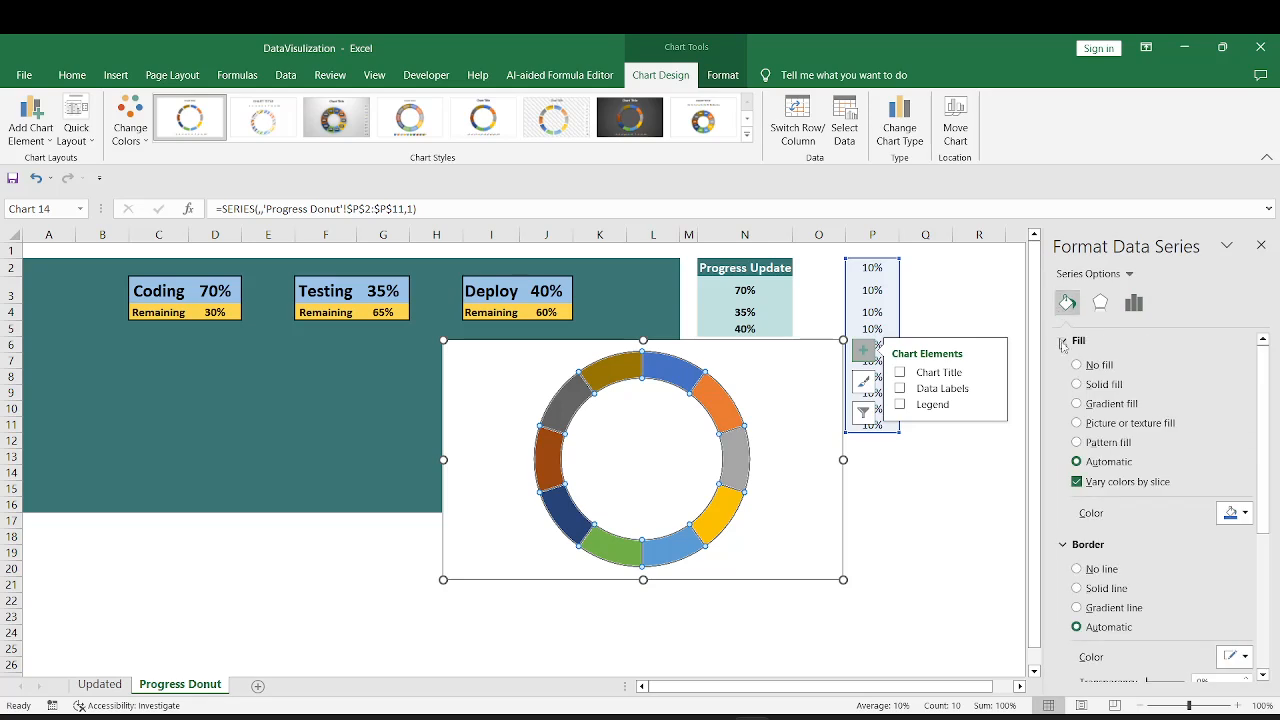
left_click(1077, 385)
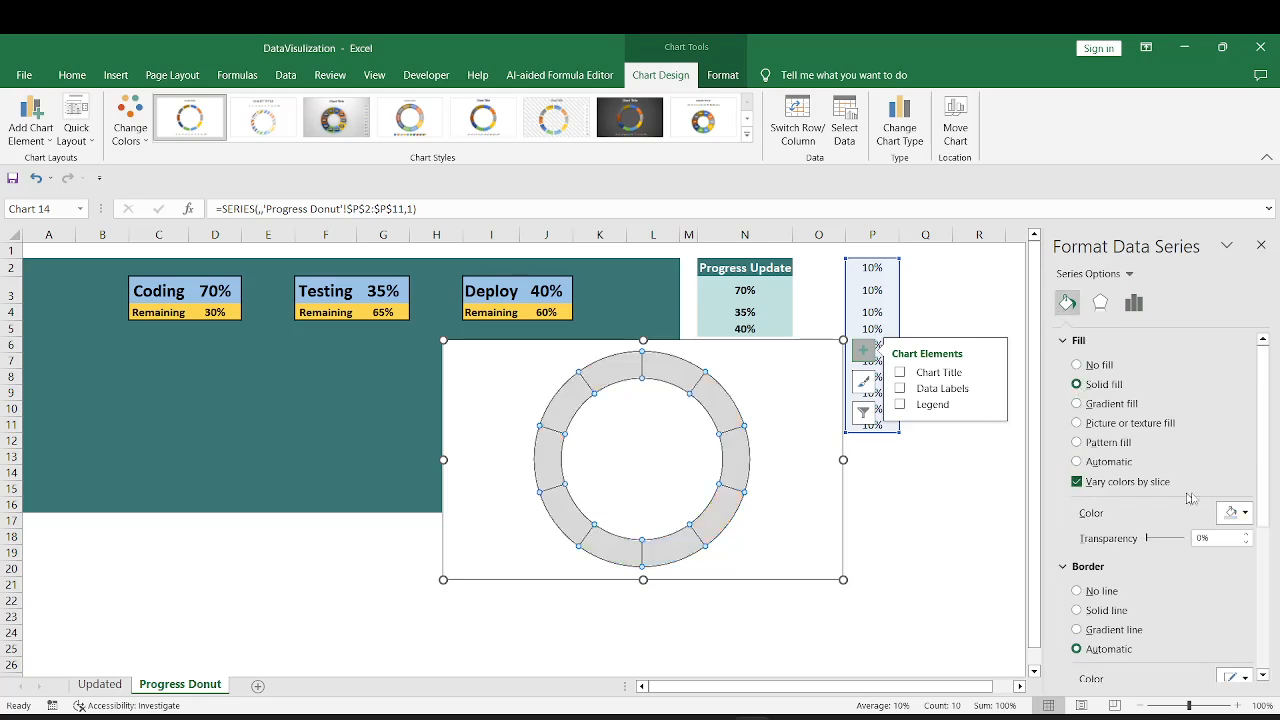
left_click(1238, 512)
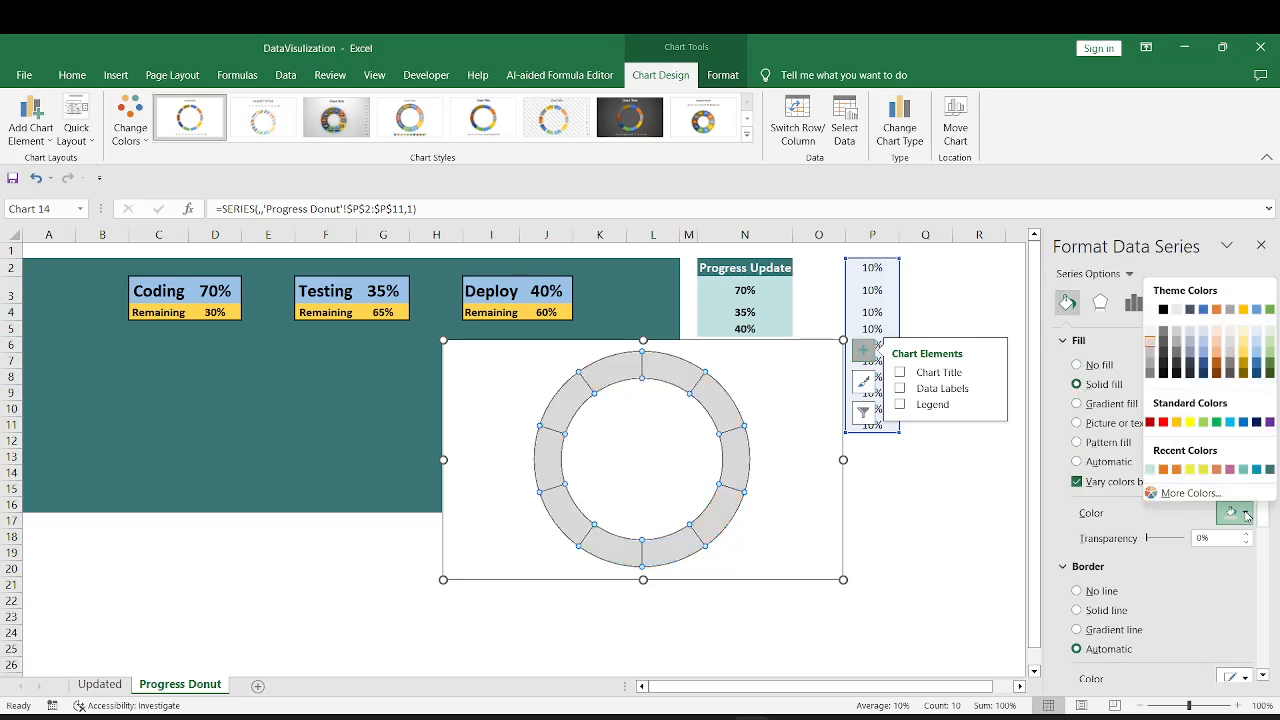
left_click(1218, 364)
left_click(1246, 514)
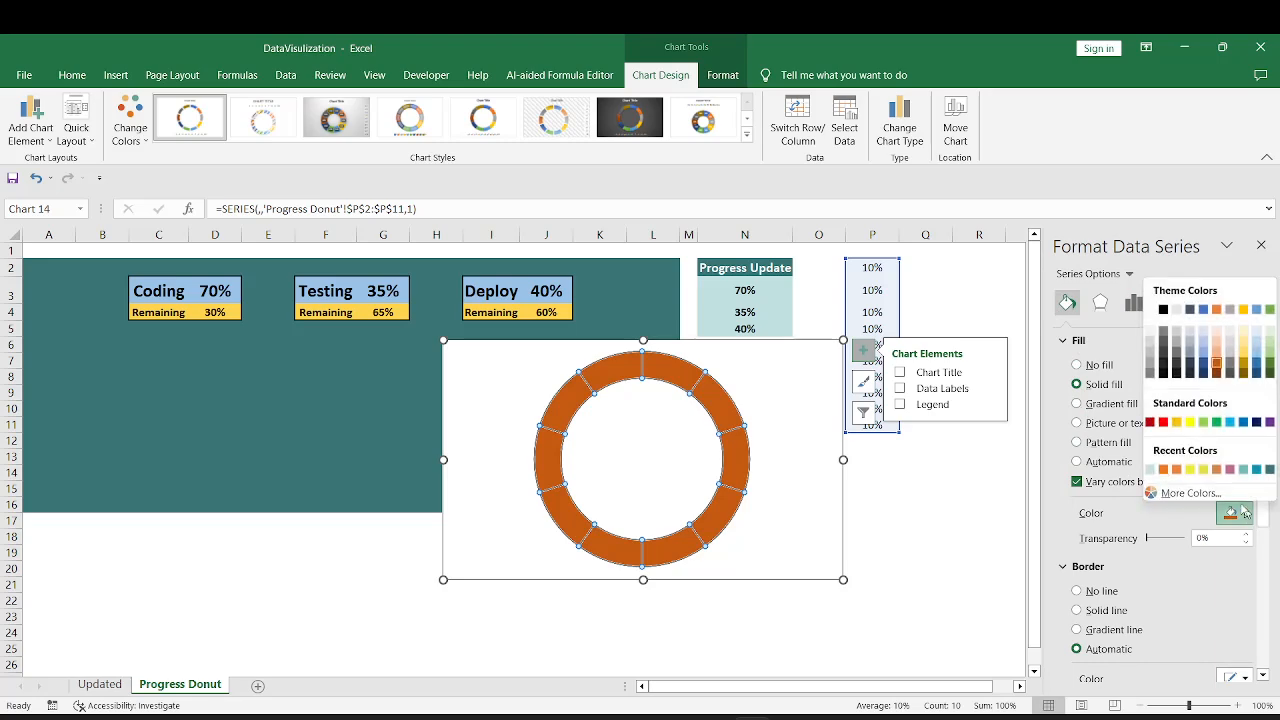
left_click(1190, 494)
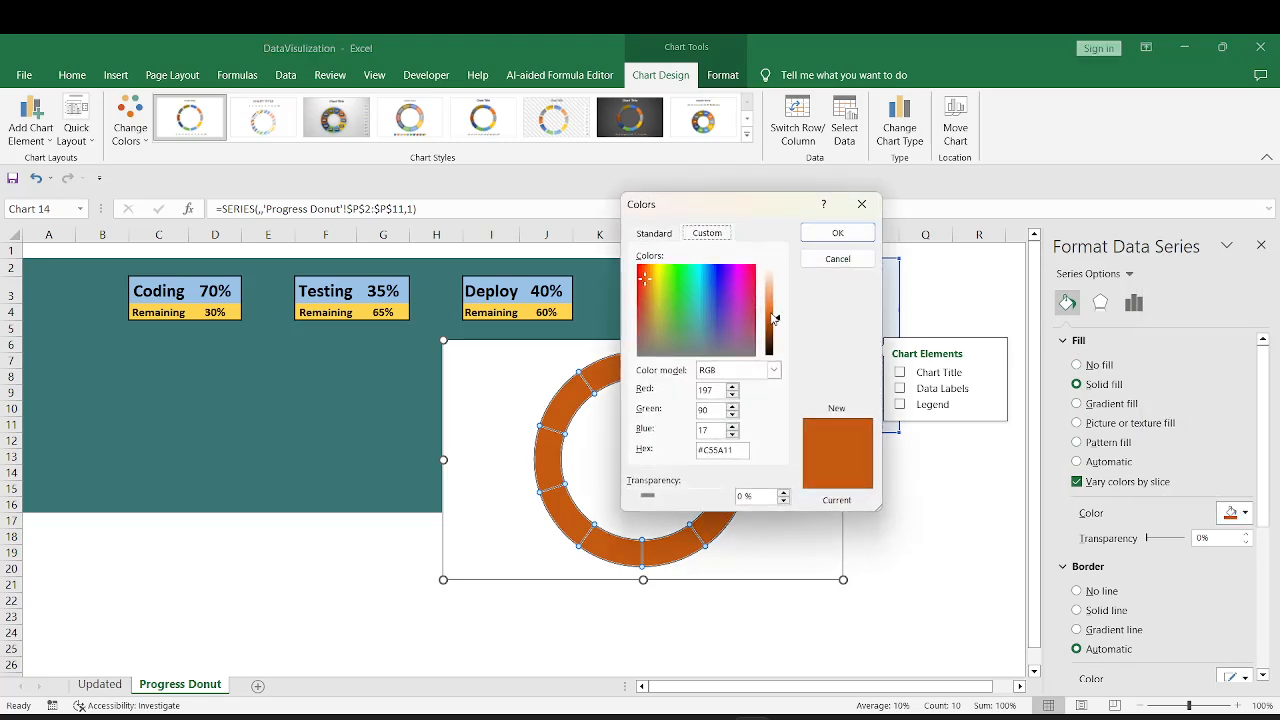
left_click_drag(773, 318, 777, 300)
left_click(838, 232)
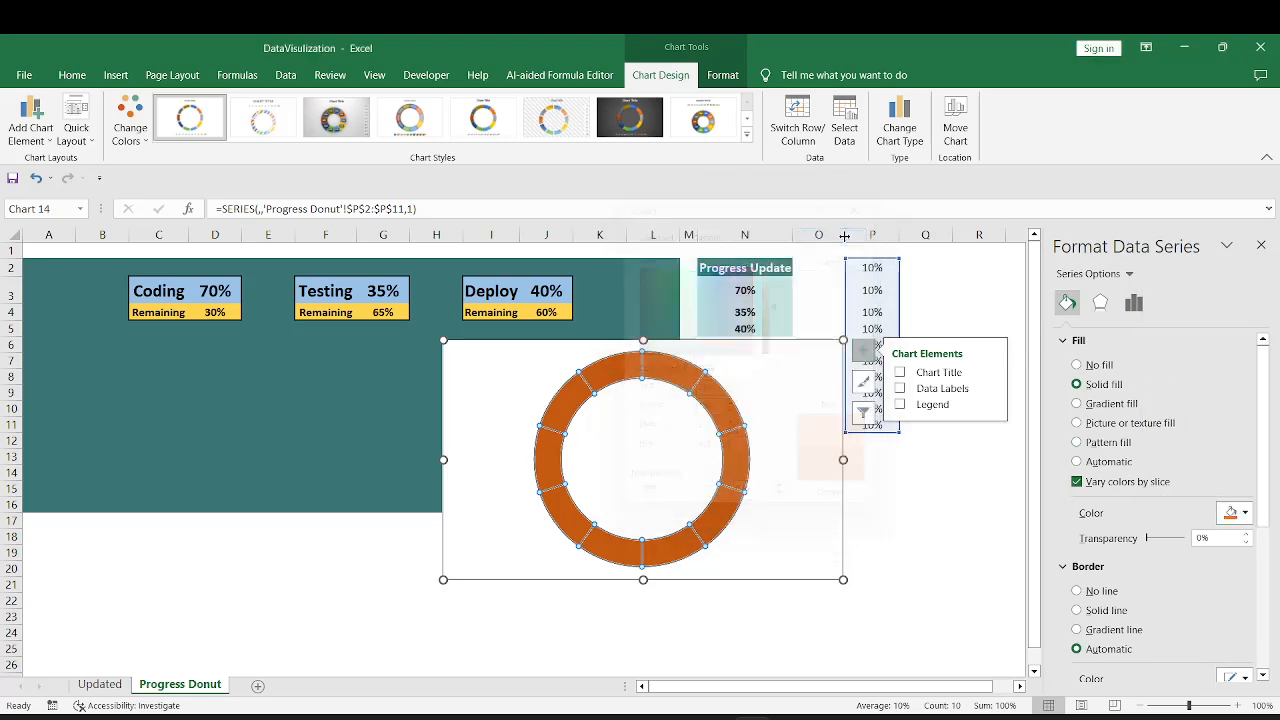
Remove the chart area's fill and border line, and shrink the chart to fit inside the teal panel
left_click(789, 397)
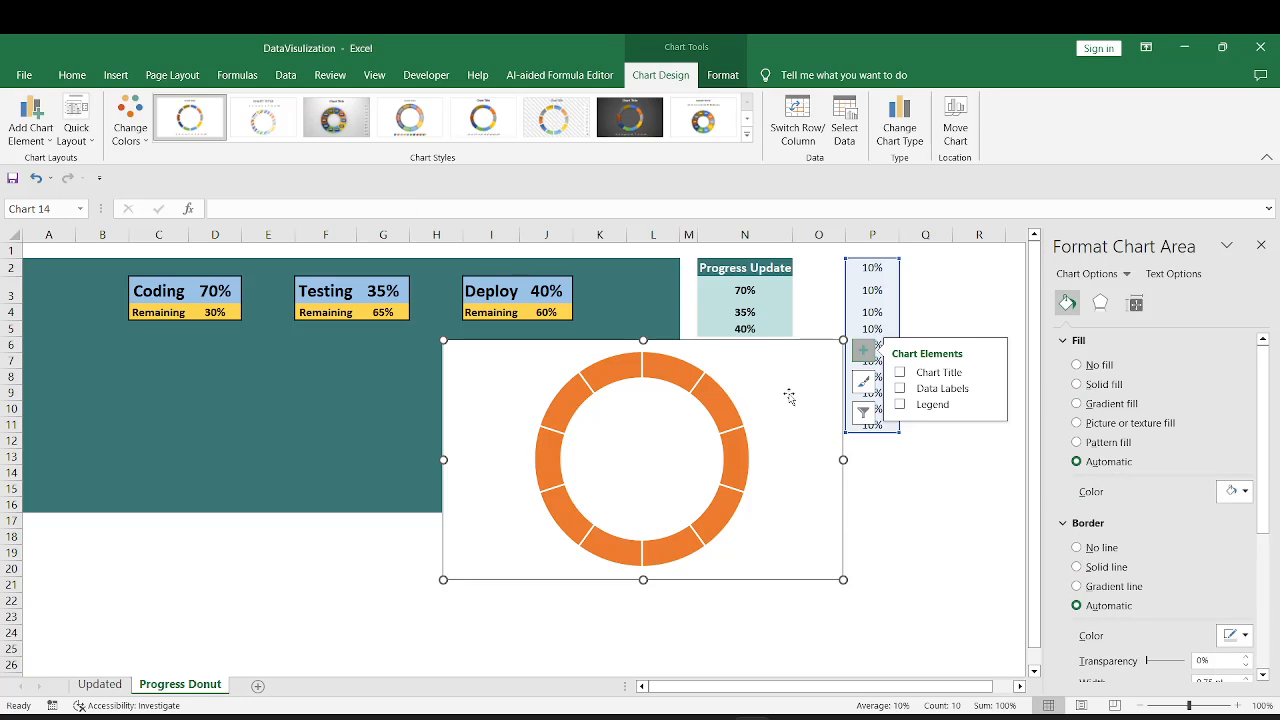
left_click(1077, 365)
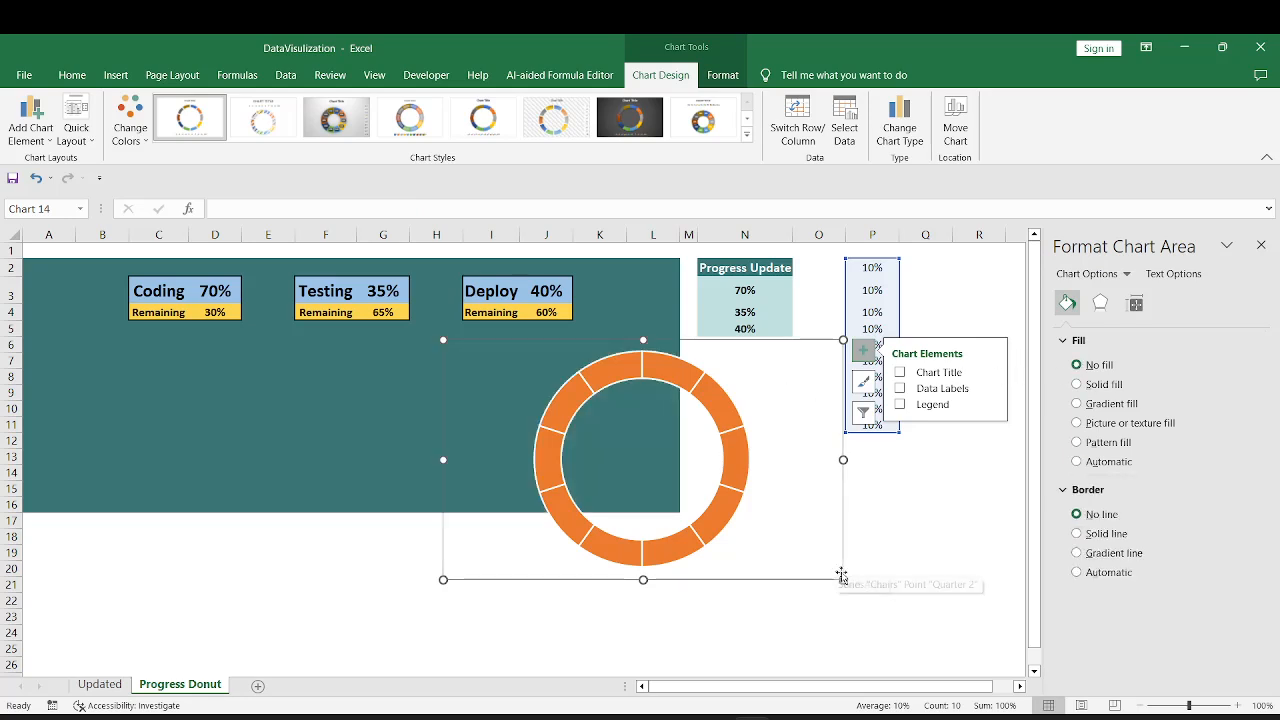
left_click_drag(843, 579, 633, 469)
Reduce the doughnut's hole size for a thicker ring and place copies of the chart below the Coding, Testing and Deploy tables
left_click(571, 435)
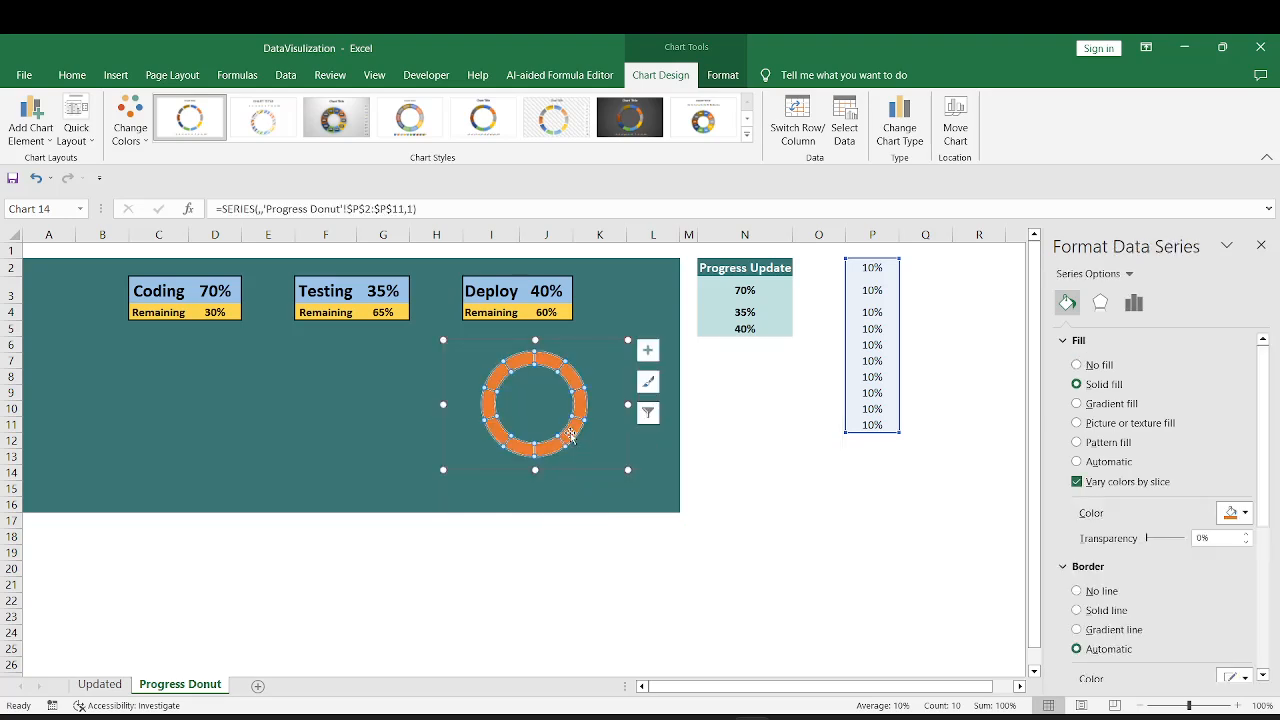
left_click(1133, 302)
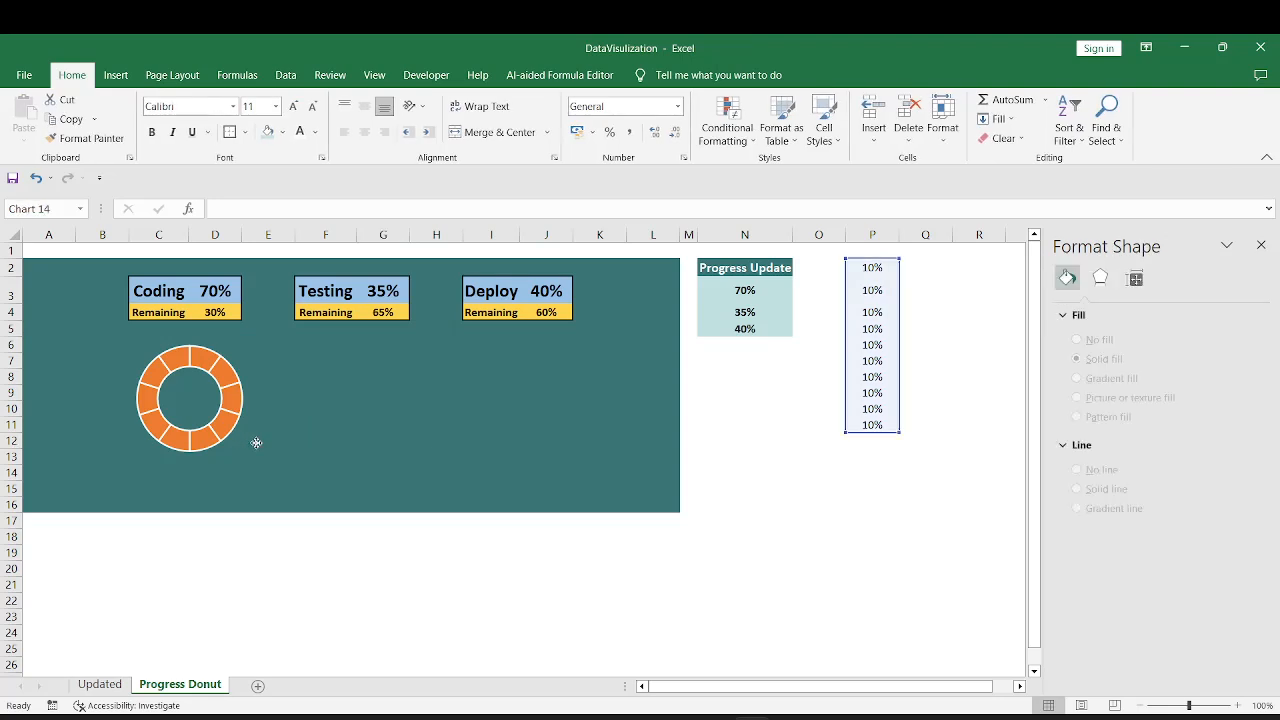
left_click(254, 443)
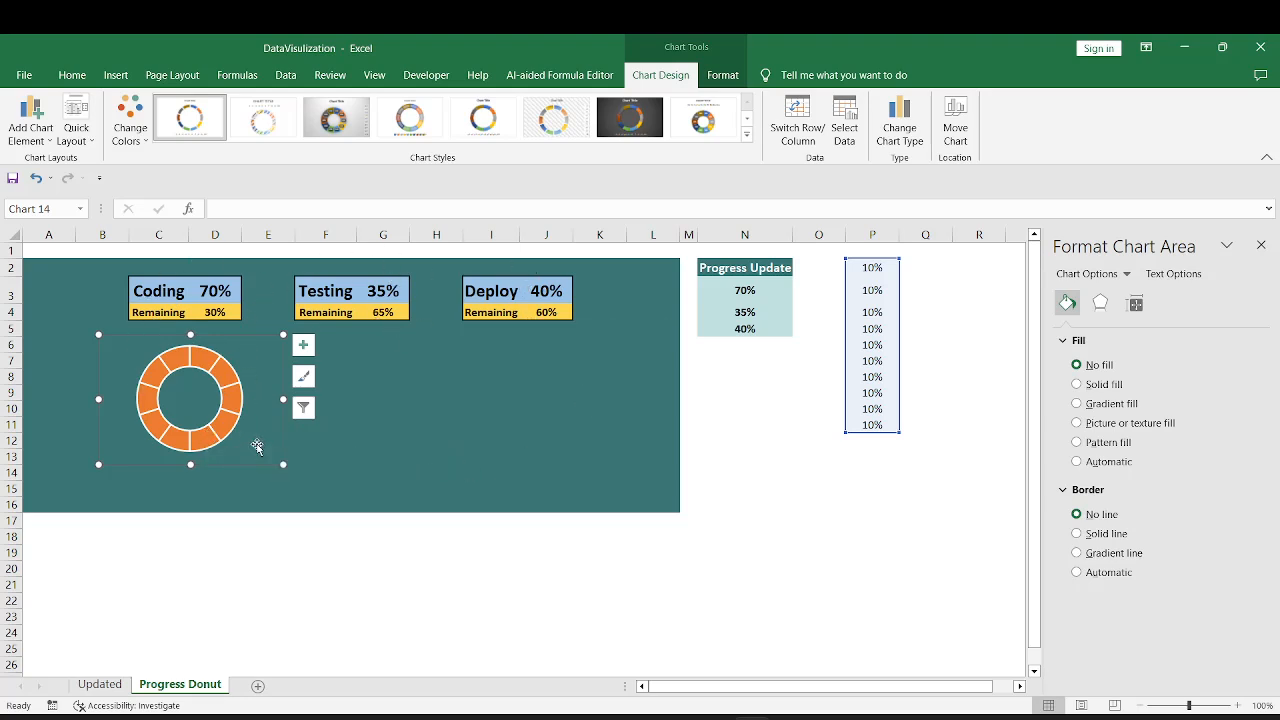
left_click(329, 346)
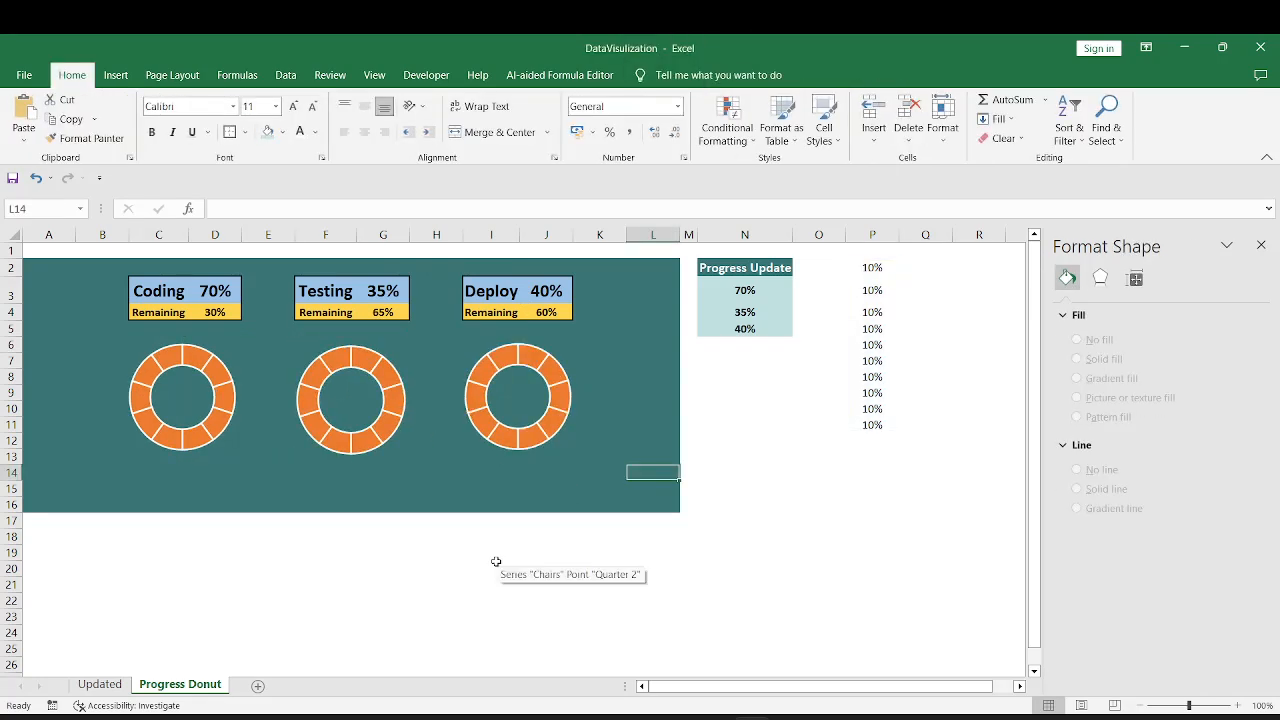
Examine the source values in P2:P11 and the progress and Remaining cells of the Coding, Testing and Deploy tables
left_click_drag(872, 268, 873, 432)
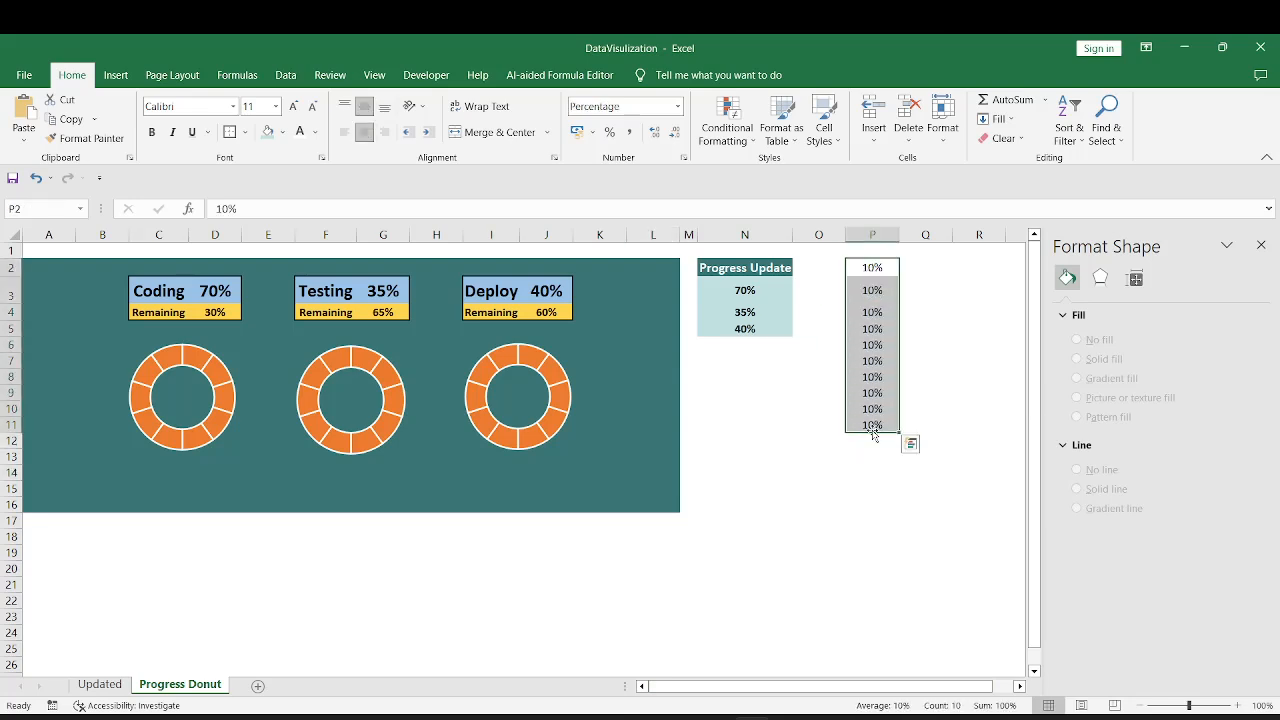
left_click_drag(155, 290, 230, 312)
left_click_drag(330, 294, 376, 309)
left_click(140, 286)
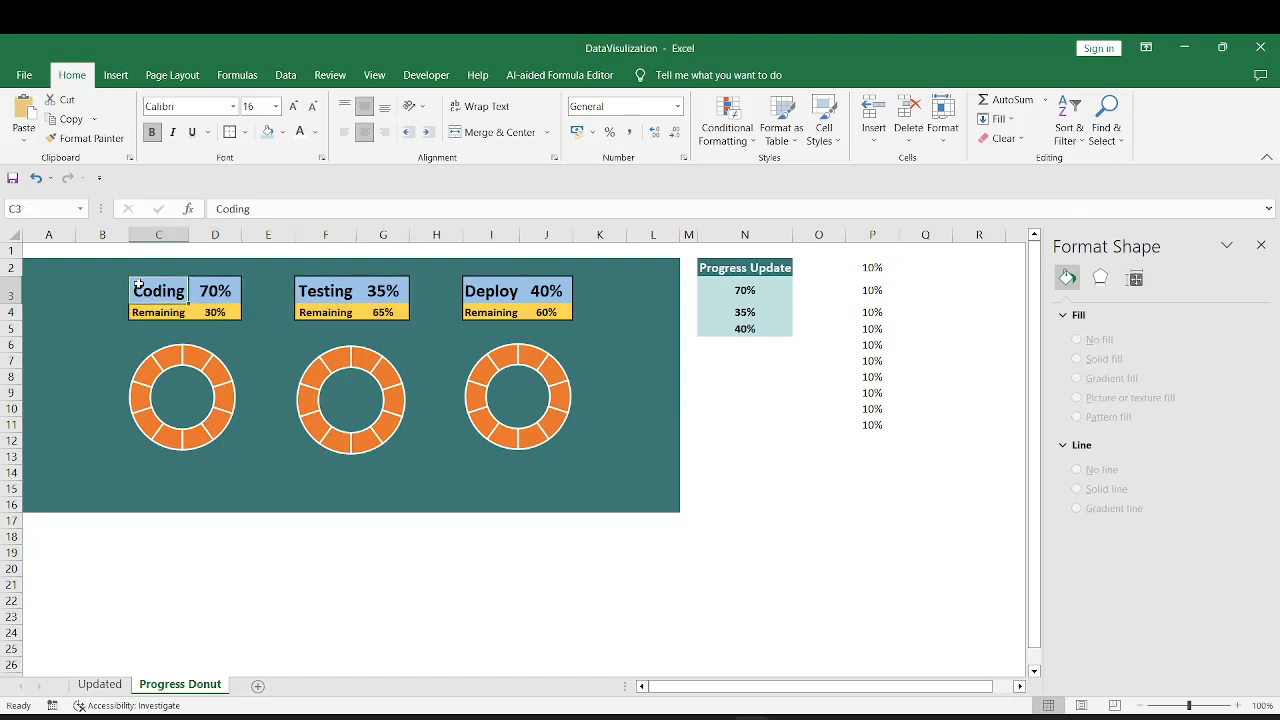
left_click_drag(153, 308, 230, 312)
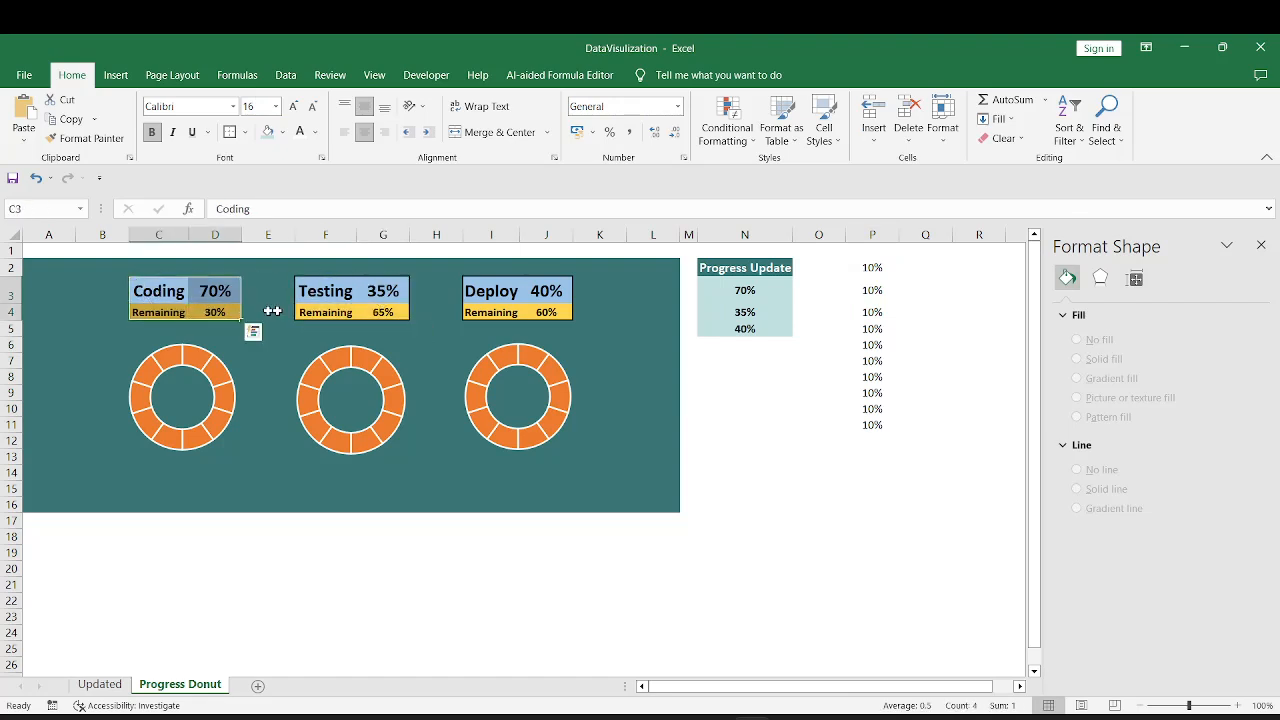
left_click_drag(312, 288, 376, 310)
left_click(142, 287)
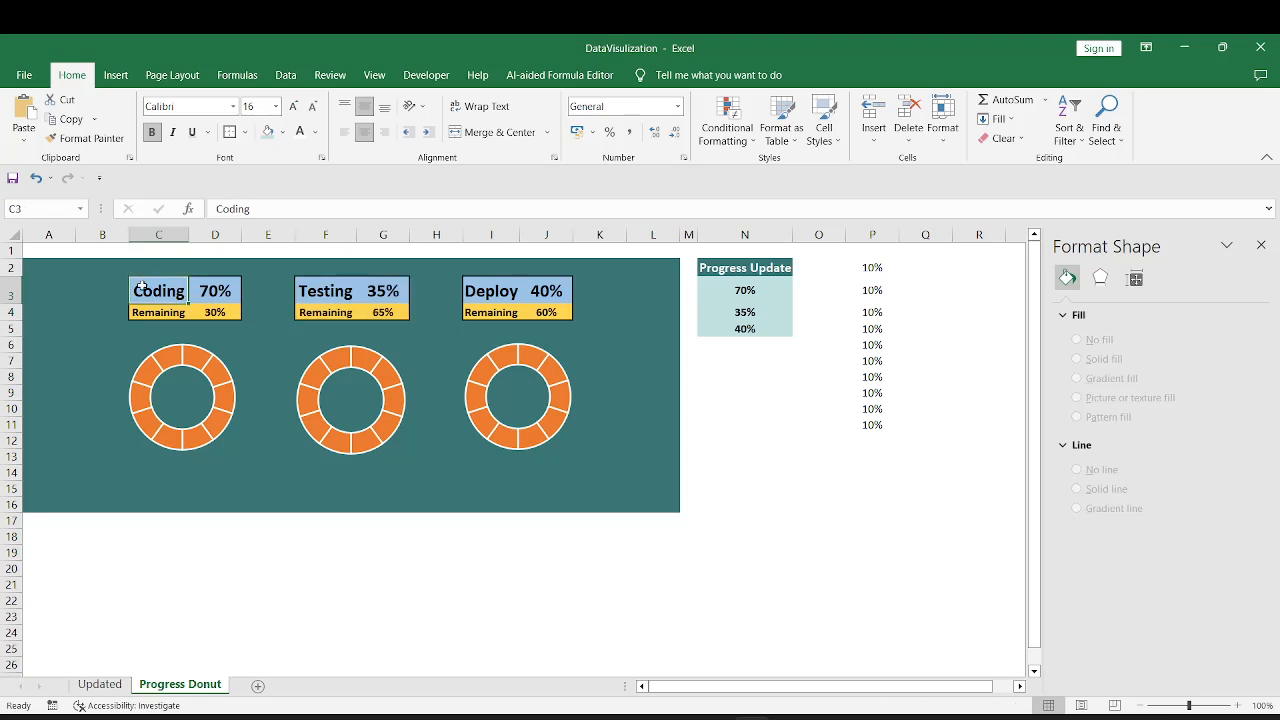
left_click_drag(140, 285, 206, 311)
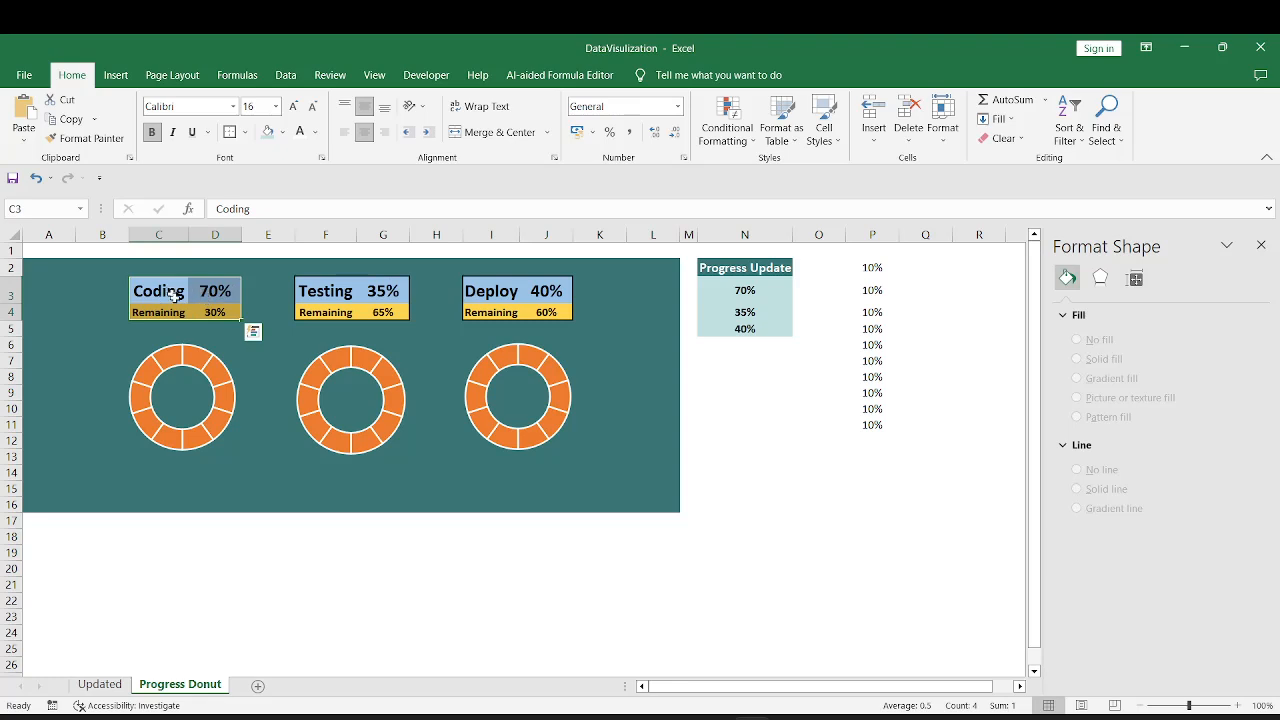
left_click(211, 310)
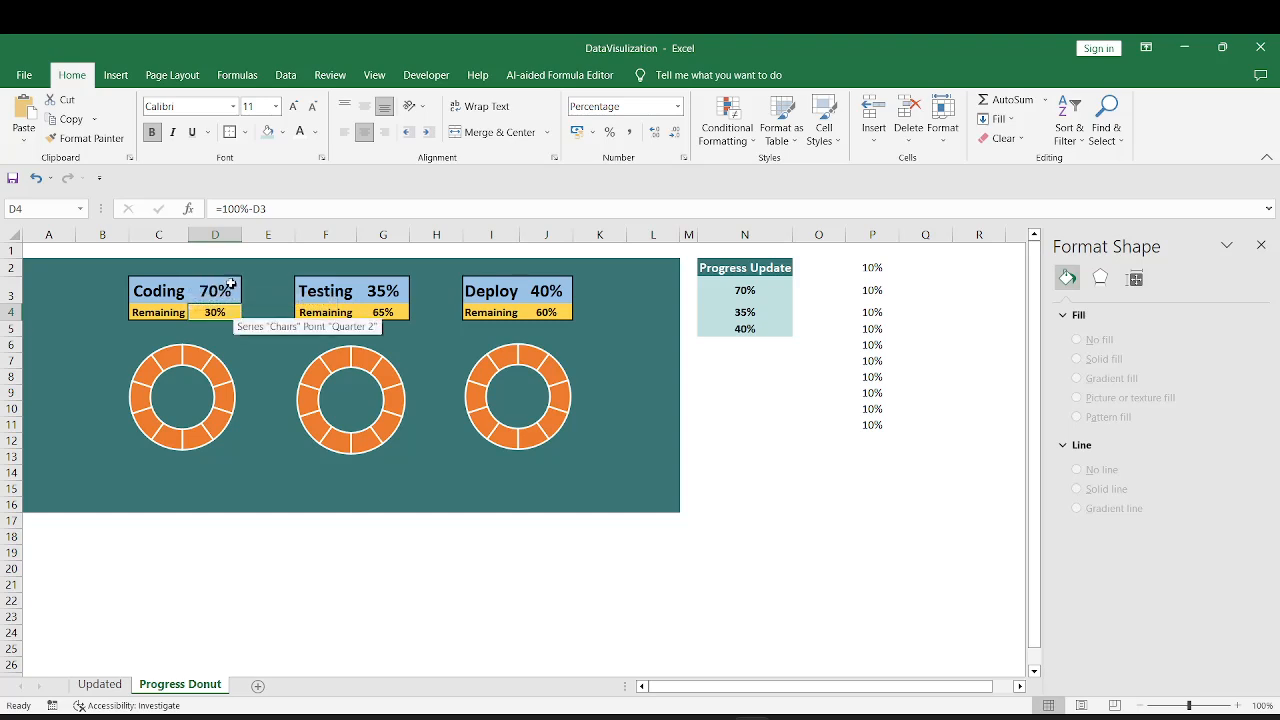
left_click_drag(230, 285, 230, 310)
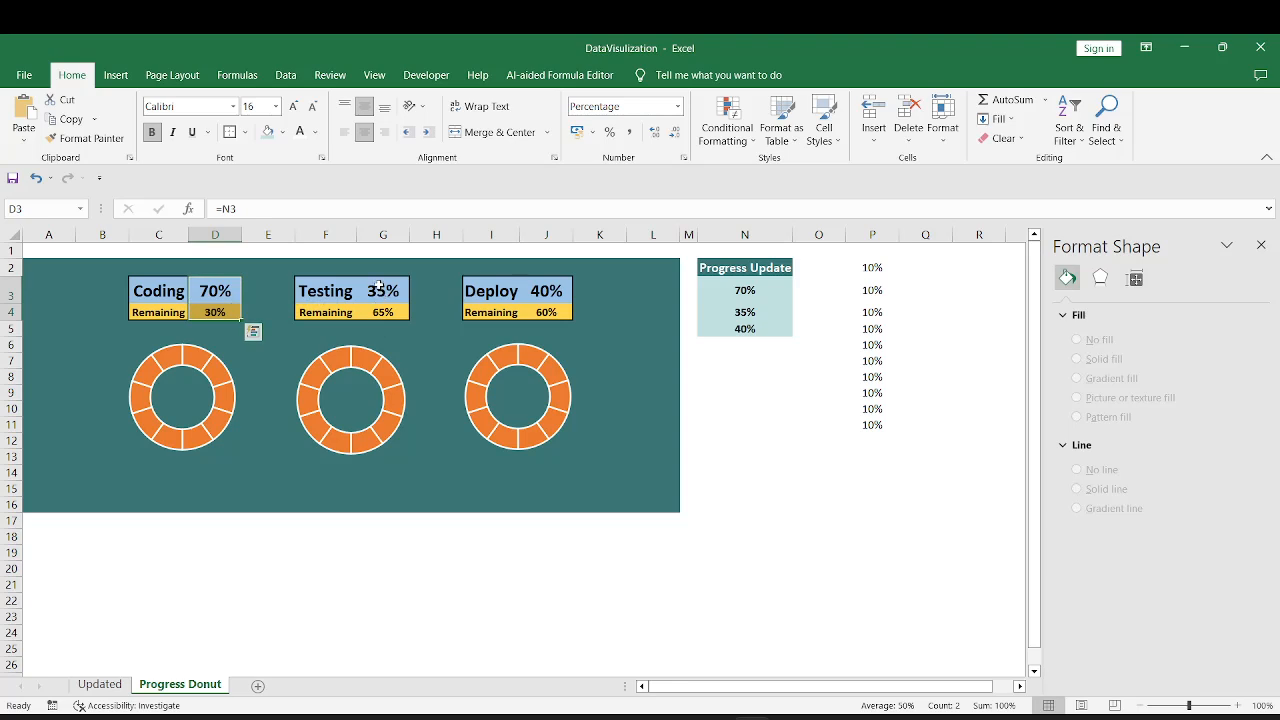
left_click_drag(380, 287, 381, 310)
left_click_drag(549, 287, 555, 311)
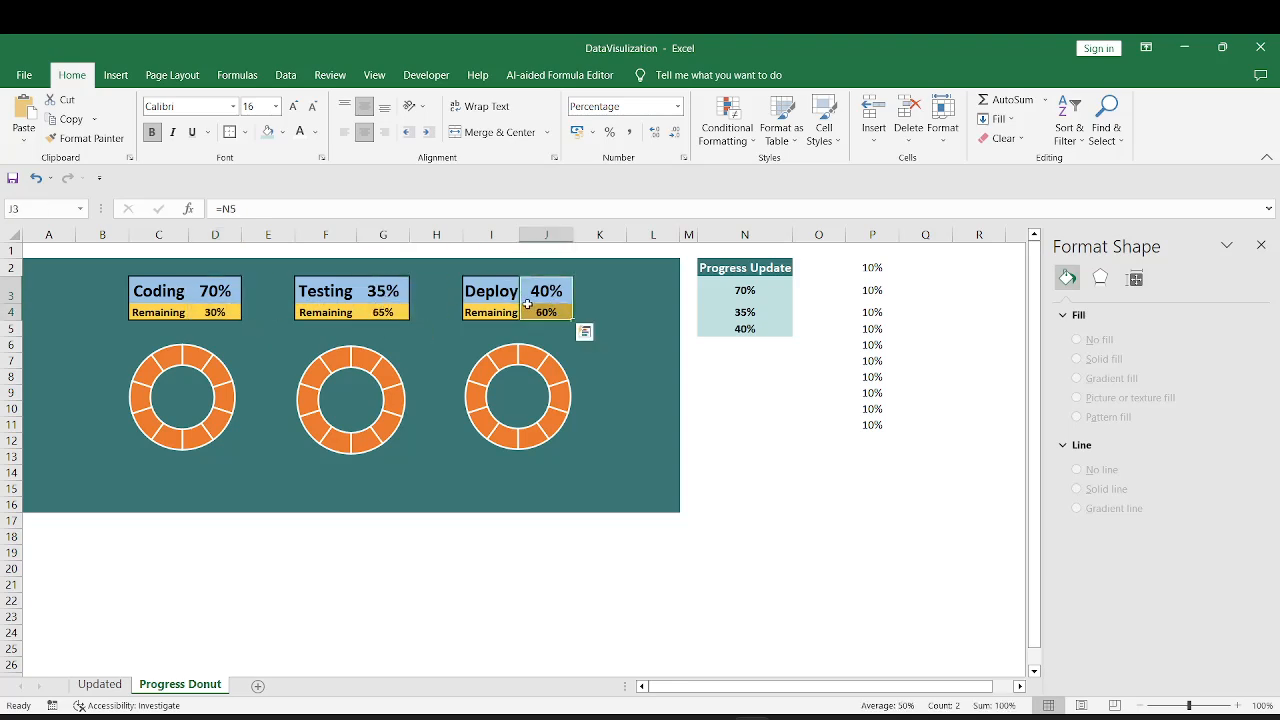
Copy the Coding table in C3:D4 and paste it into the doughnut chart below it as a second series
left_click_drag(150, 290, 206, 312)
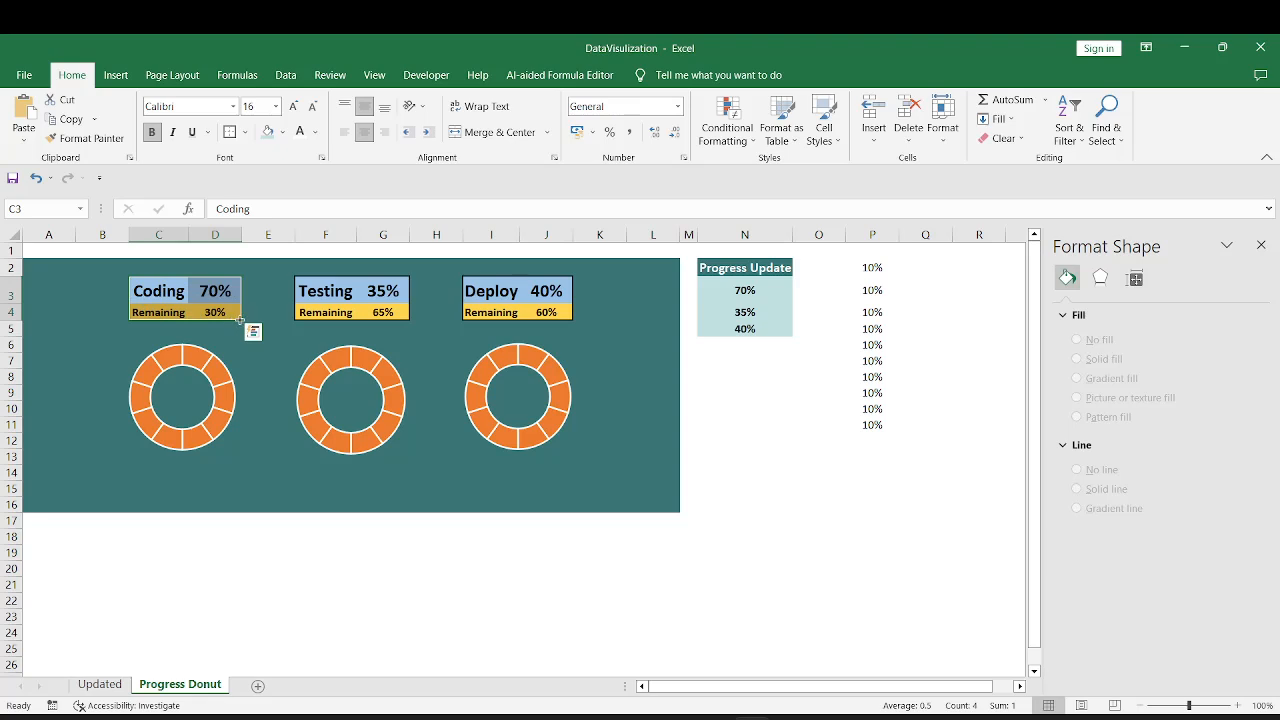
key("ctrl+c")
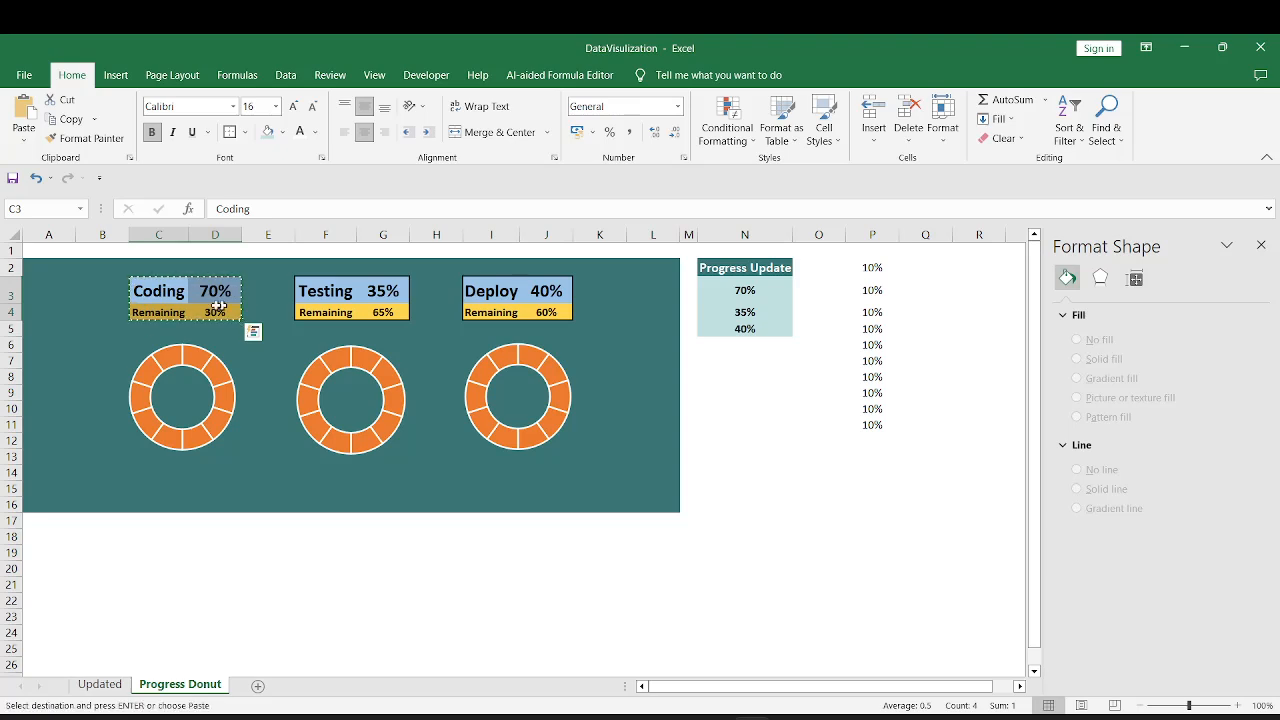
left_click(121, 440)
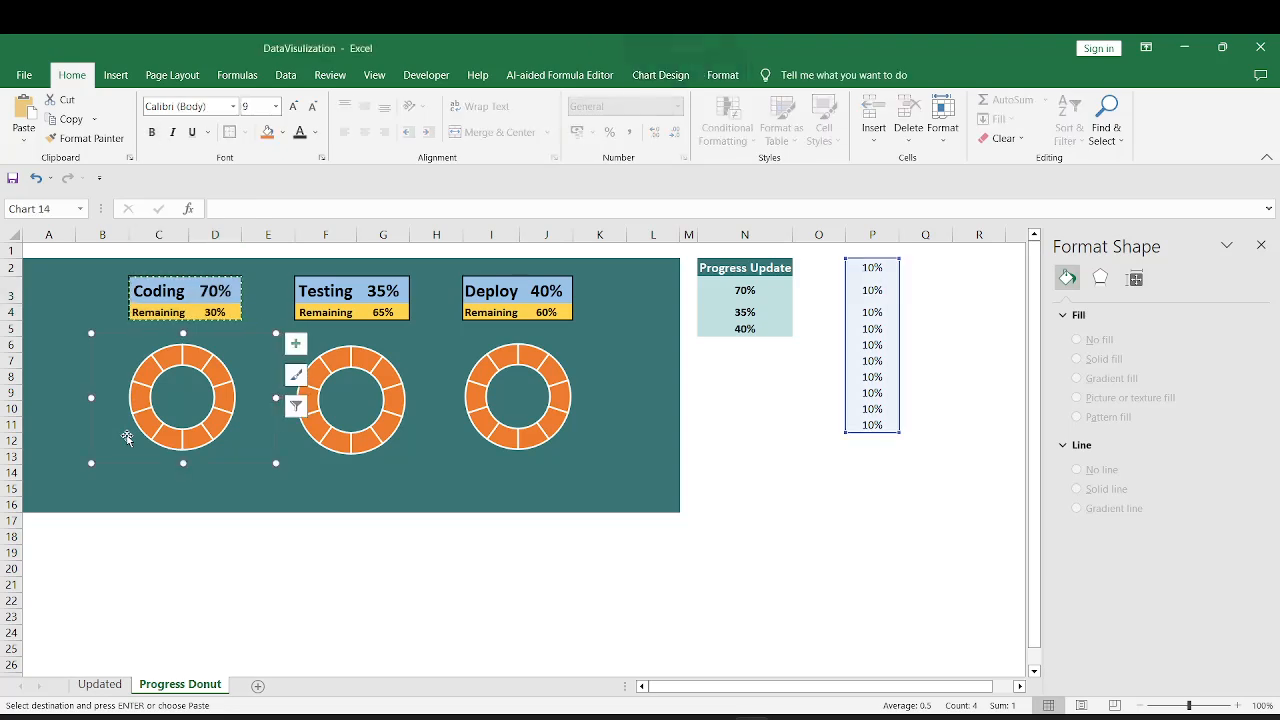
key("ctrl+v")
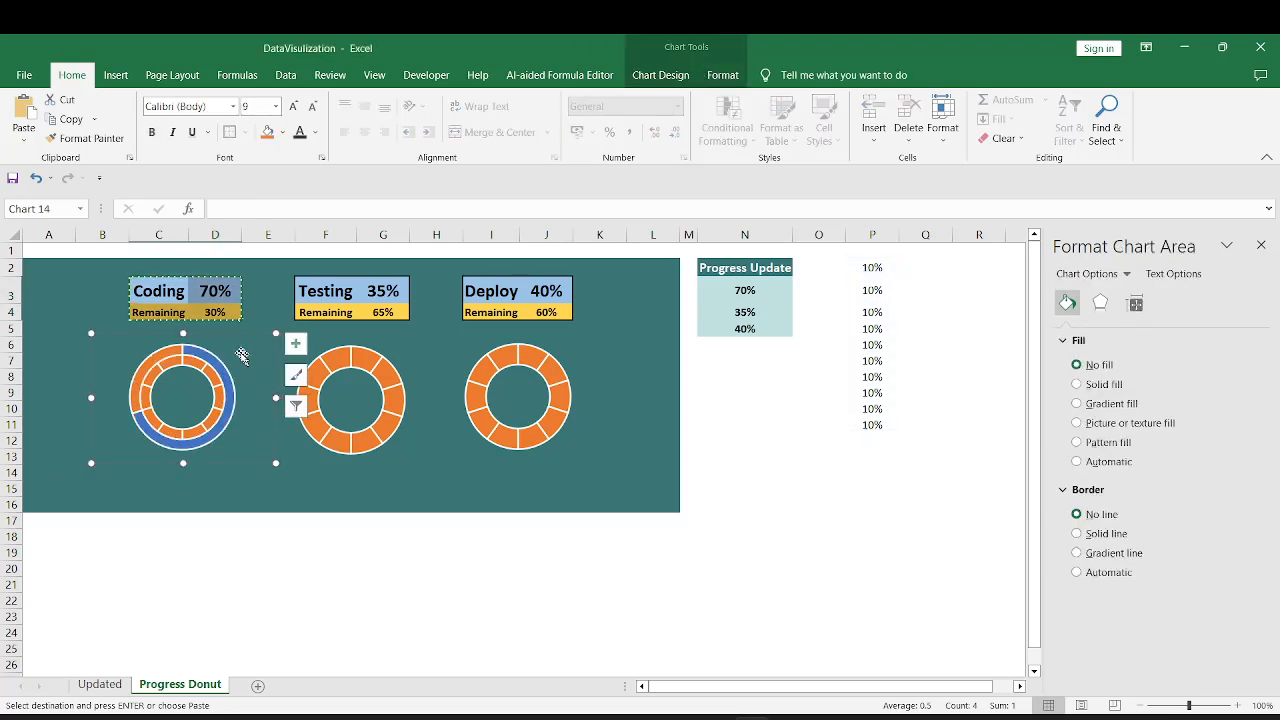
key("Escape")
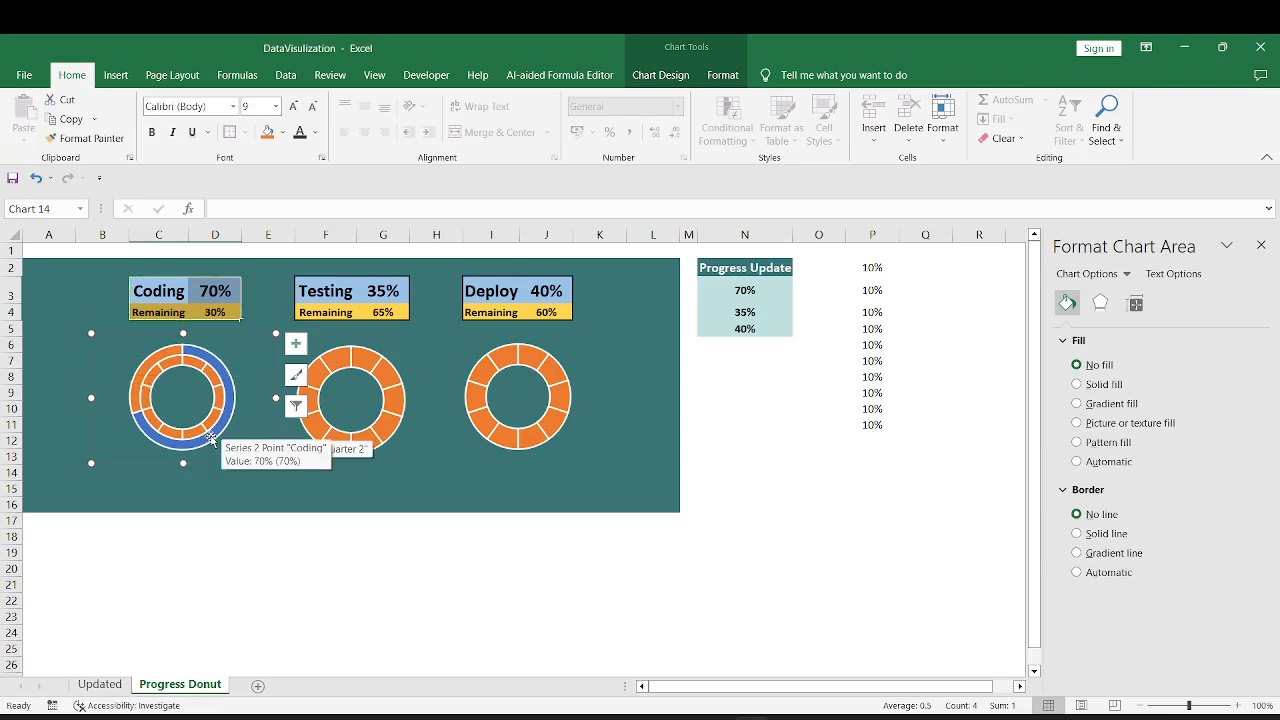
Plot Series2 of the Coding chart on the secondary axis, keeping both series as Doughnut type
right_click(211, 438)
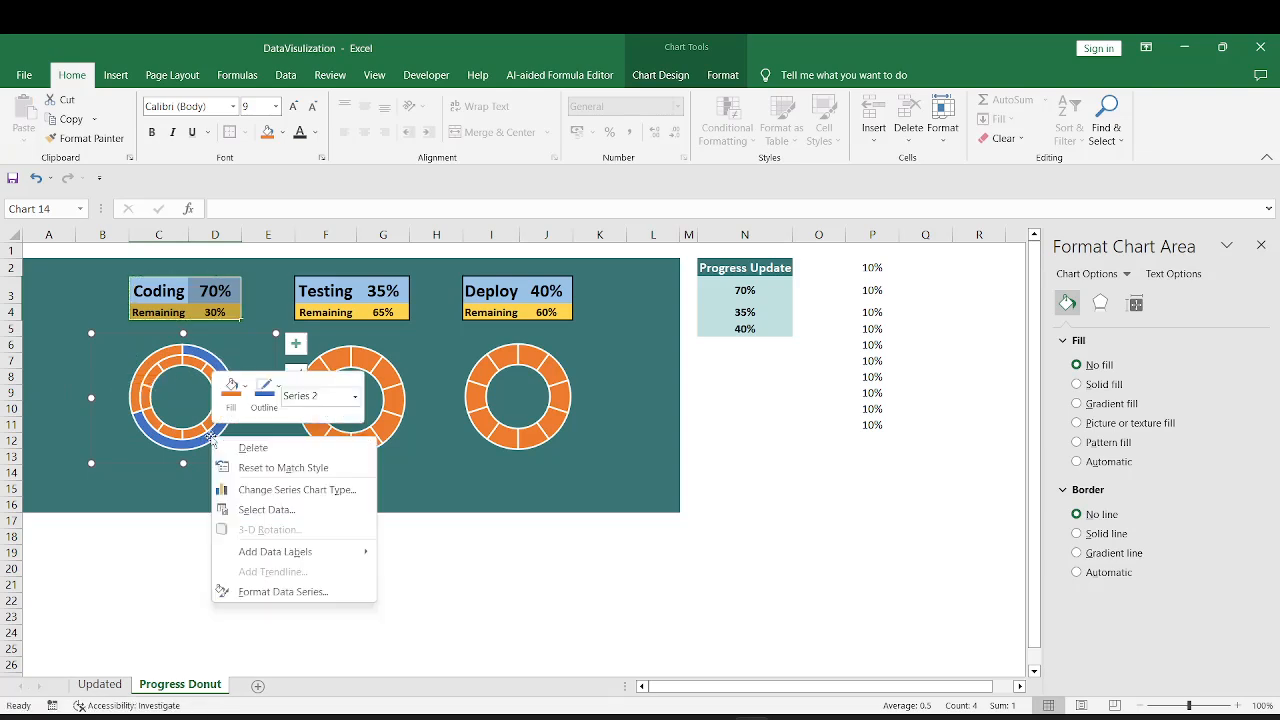
left_click(285, 491)
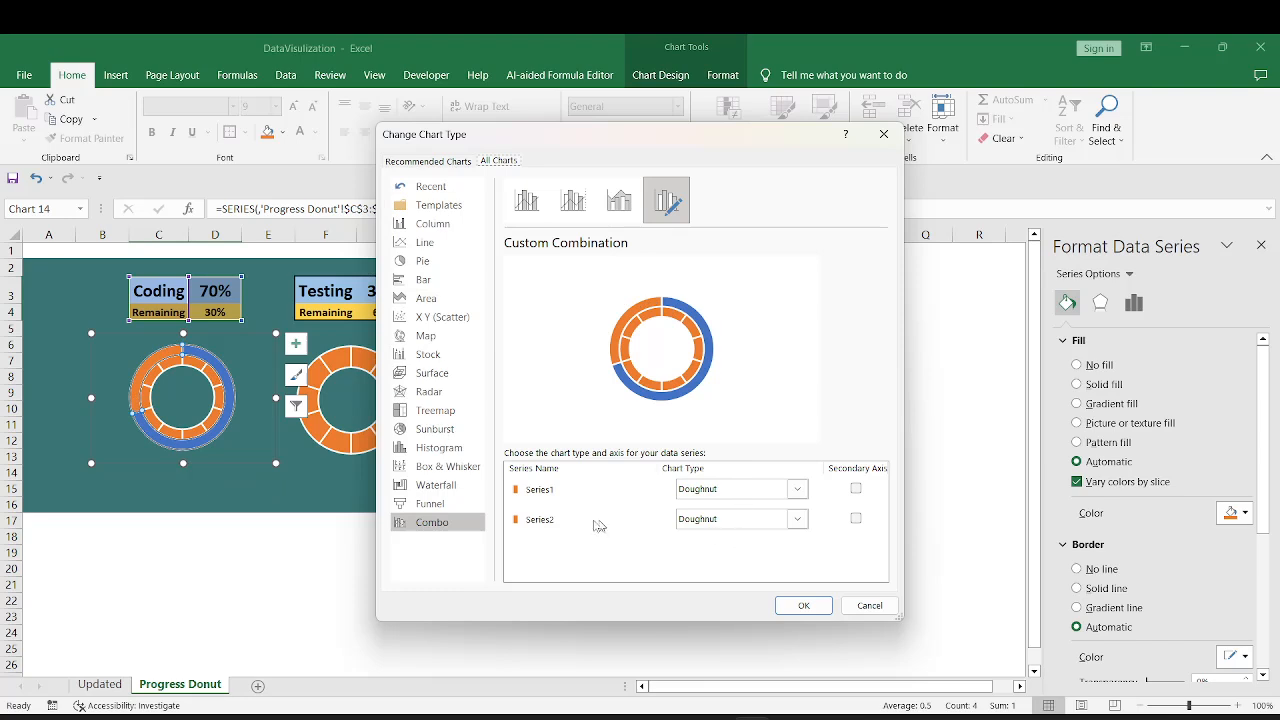
left_click(515, 525)
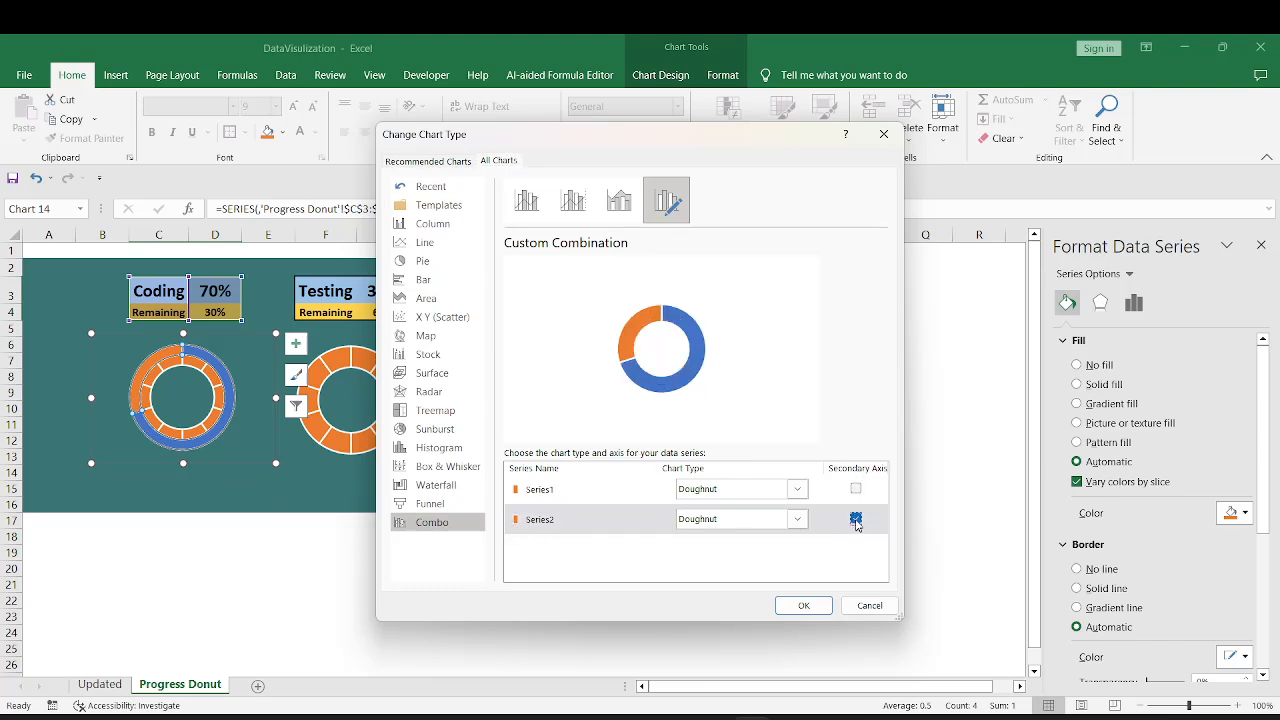
left_click(805, 608)
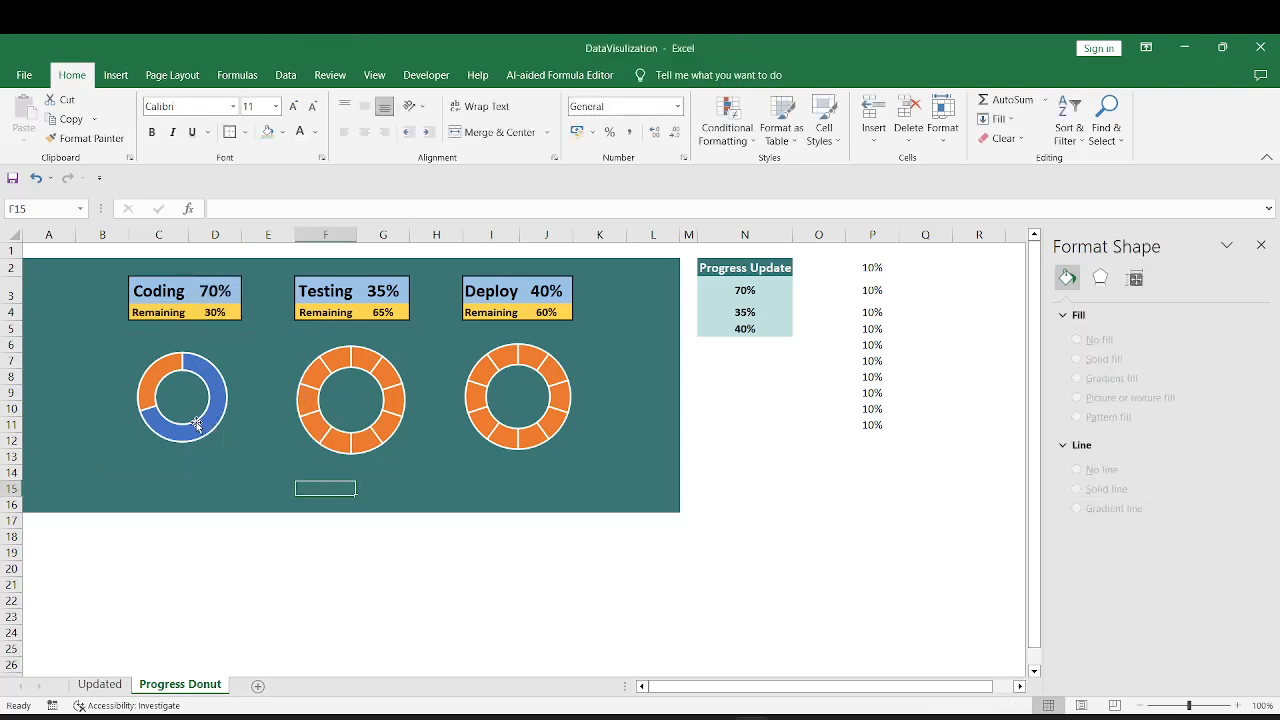
Set the Coding slice of the Coding chart's overlaid doughnut series to no fill
left_click(201, 433)
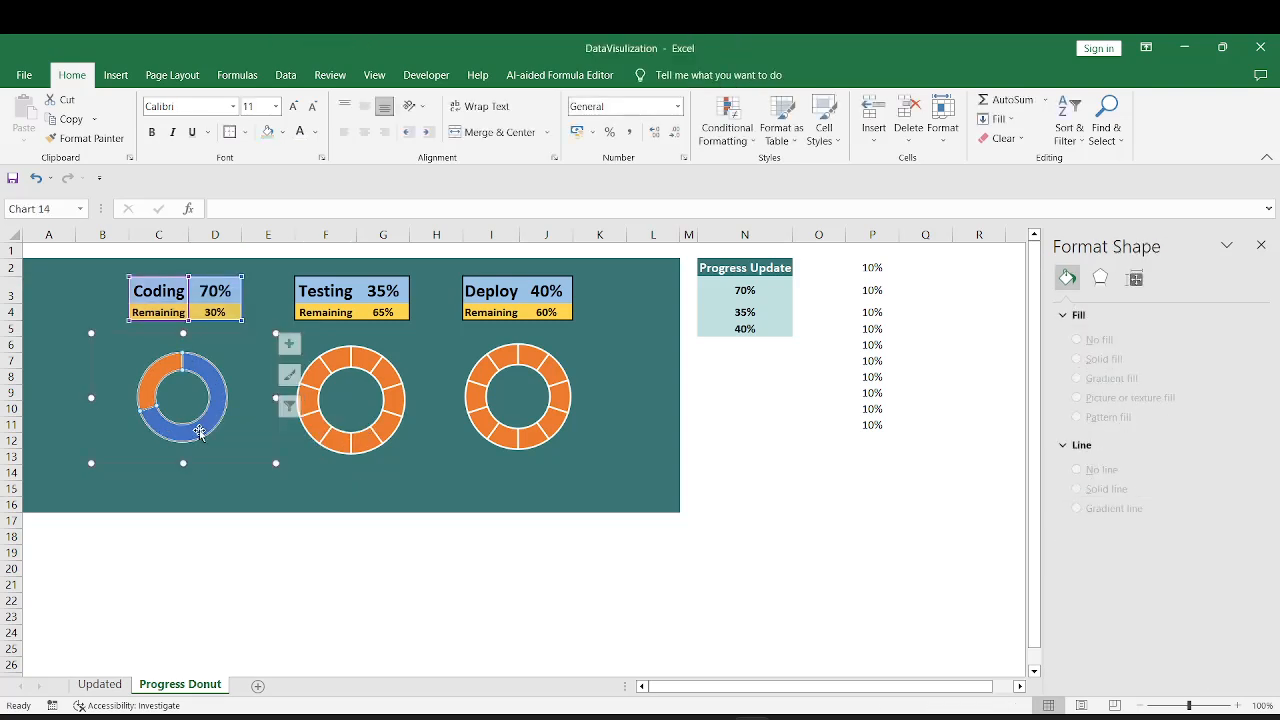
left_click(201, 433)
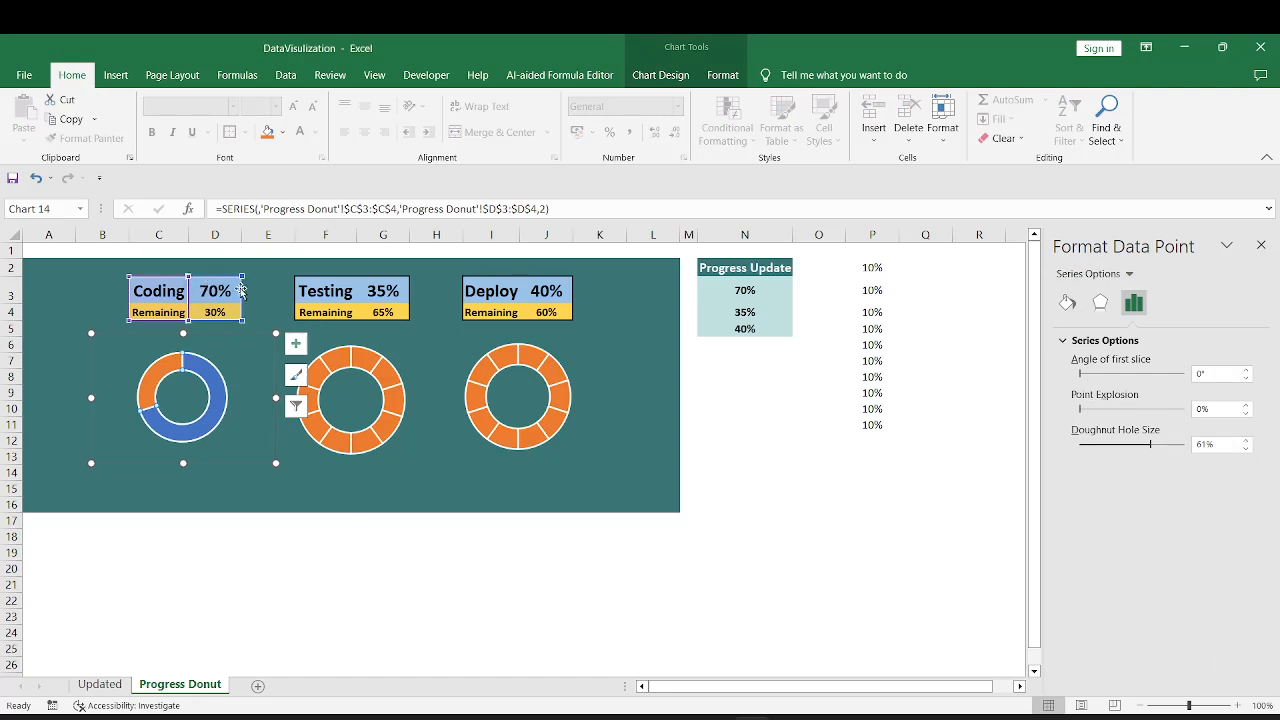
mouse_move(189, 434)
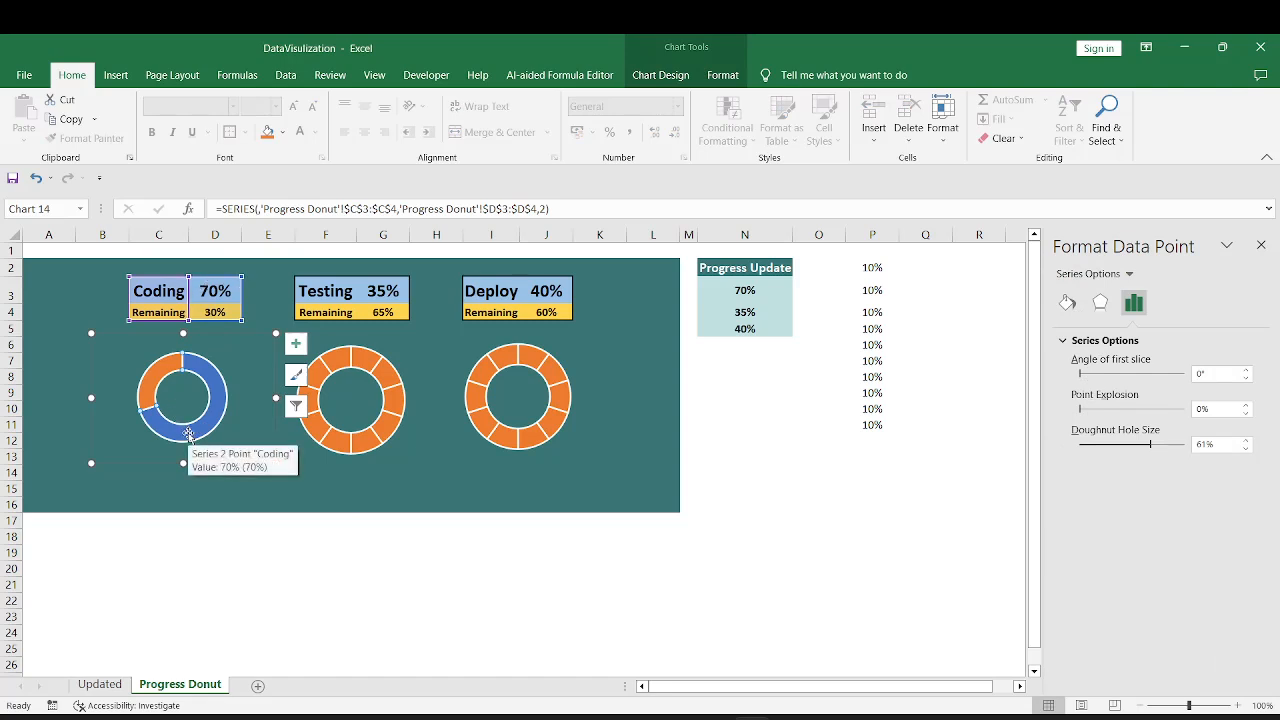
left_click(1067, 303)
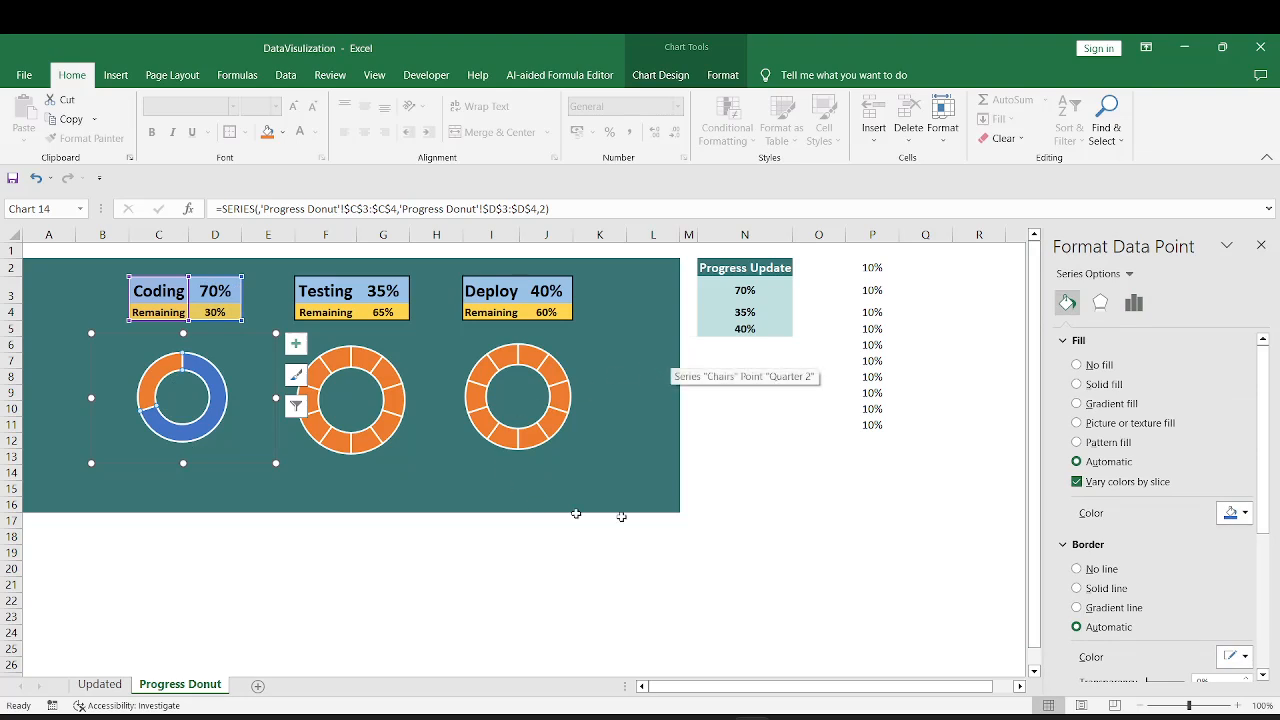
left_click(1077, 366)
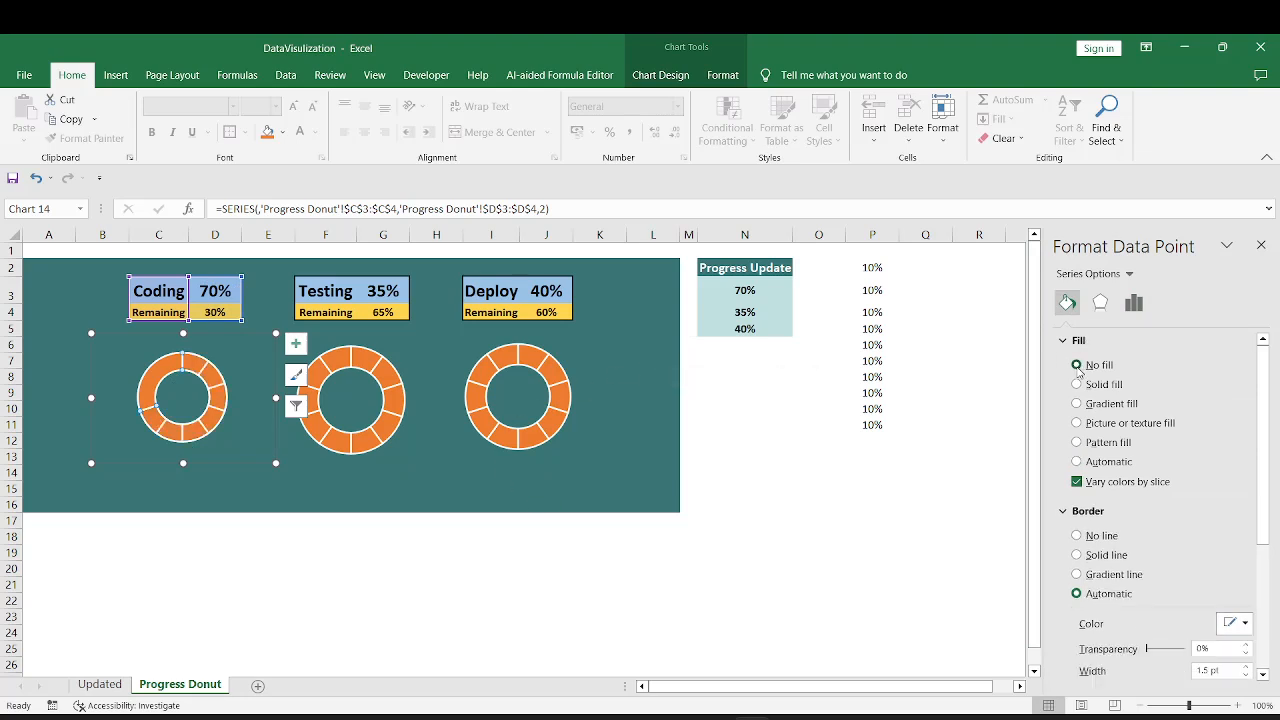
Give the Remaining slice of the Coding doughnut a solid light teal fill from the recent colors and deselect the chart
left_click(155, 376)
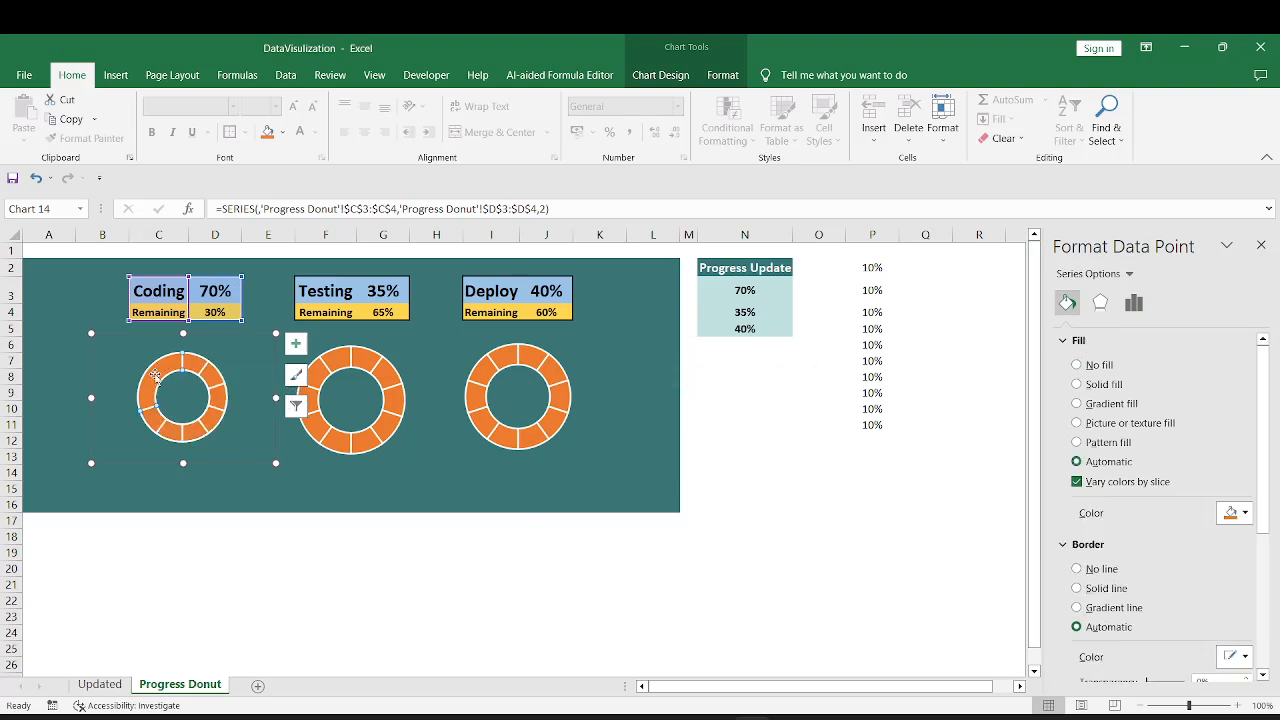
left_click(1077, 384)
left_click(1234, 512)
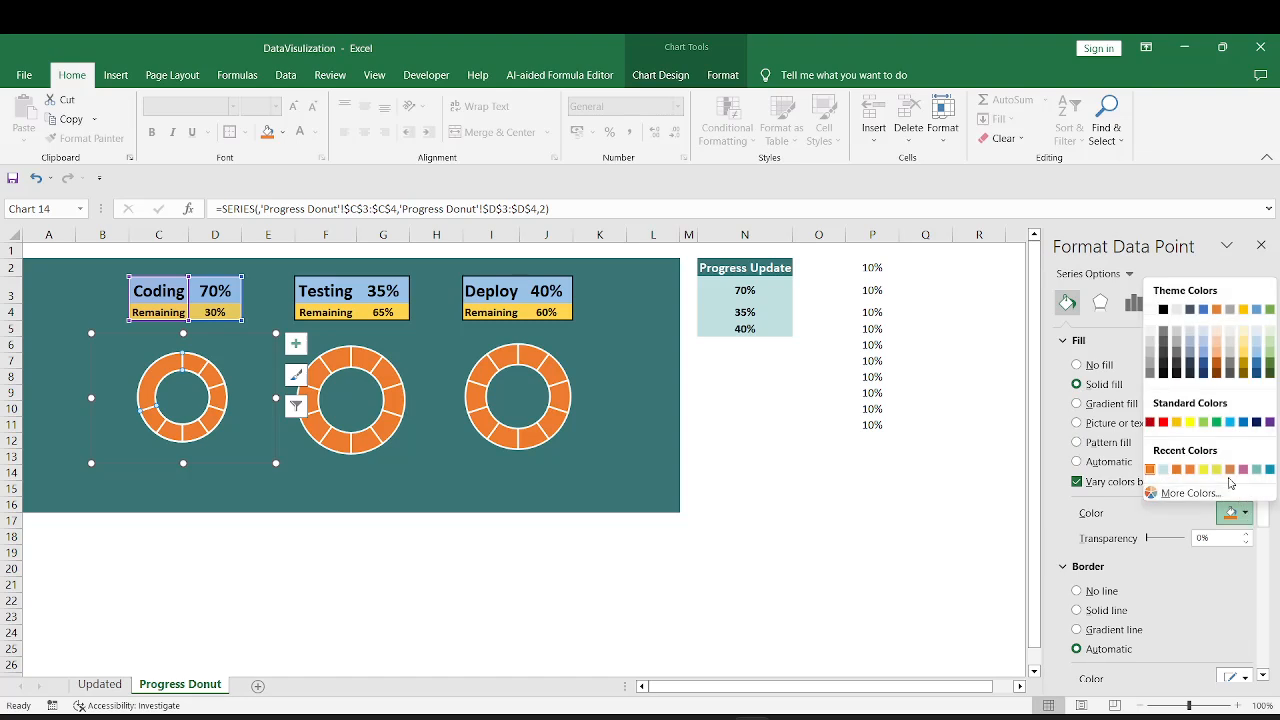
left_click(1164, 471)
left_click(243, 436)
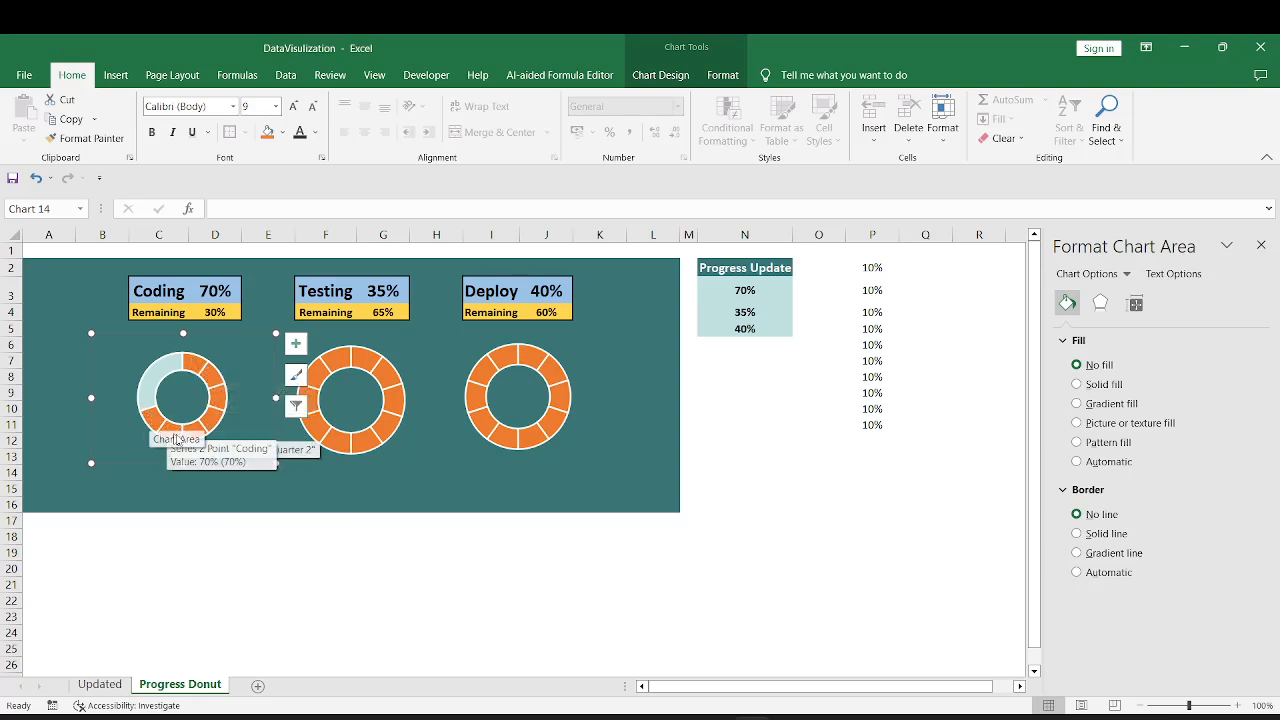
key("Escape")
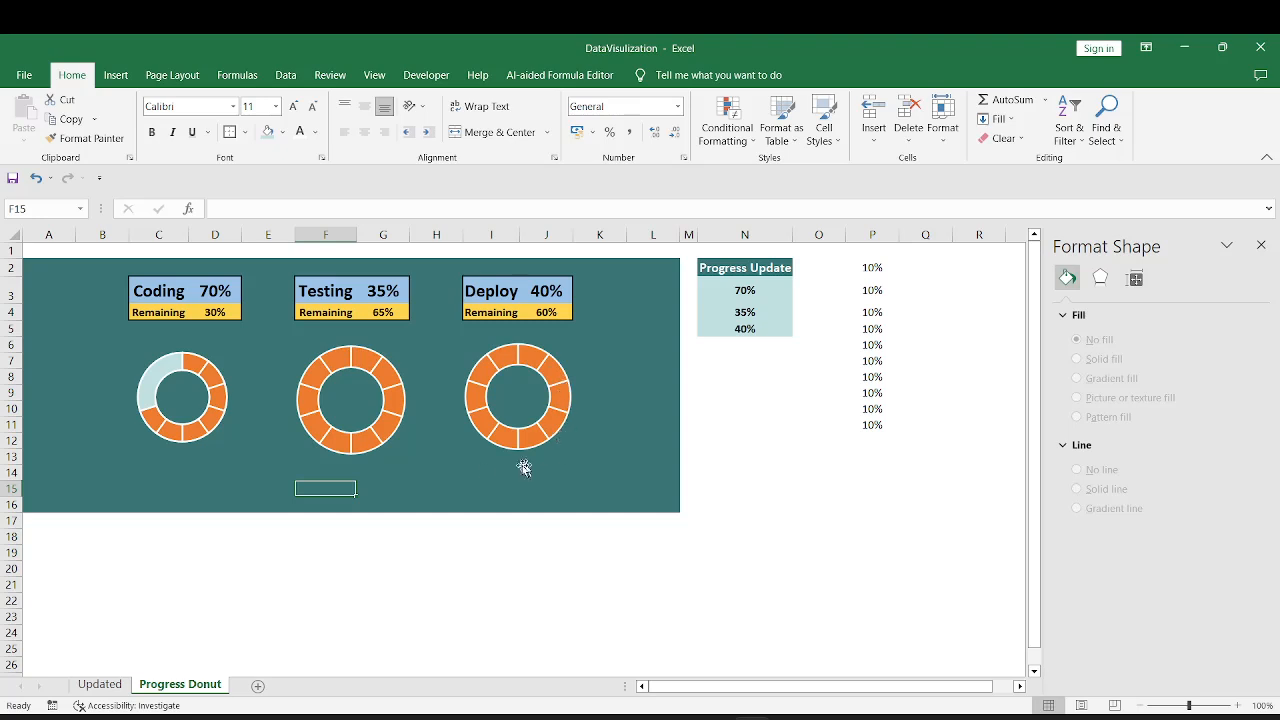
Copy the Testing table in F3:G4 and paste it into the doughnut chart below it as a second series
left_click_drag(325, 295, 386, 305)
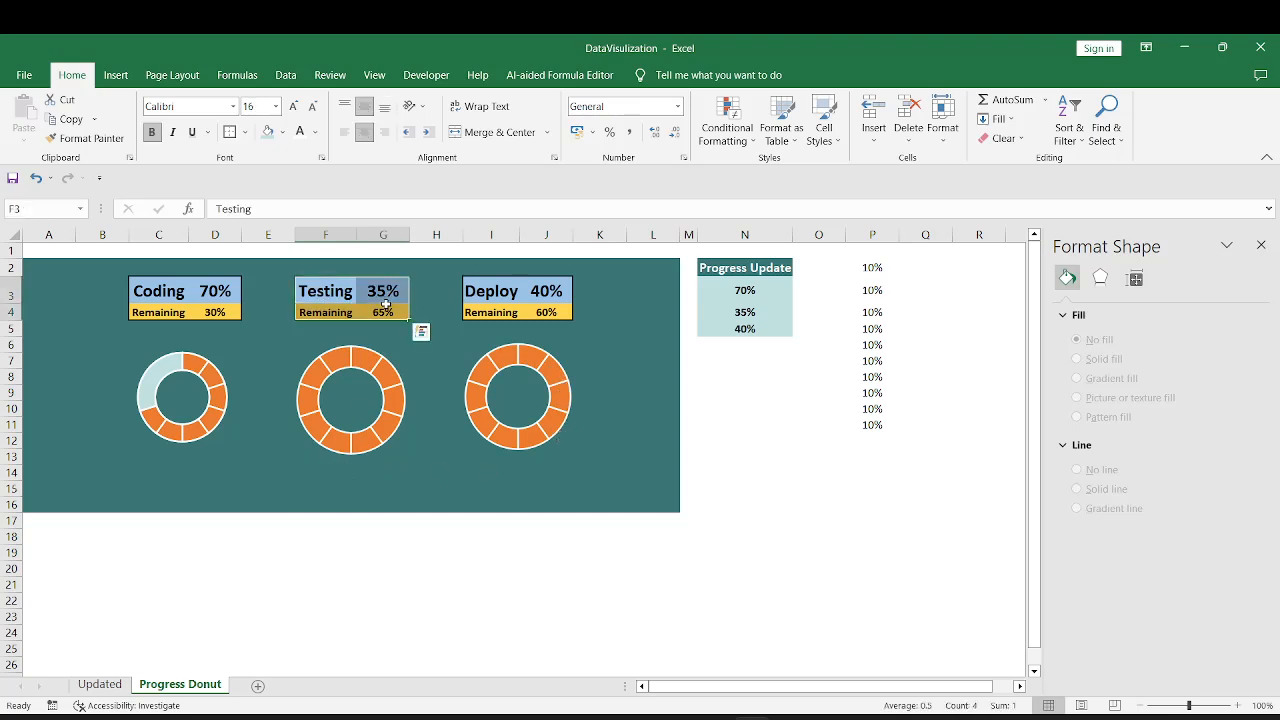
key("ctrl+c")
left_click(304, 362)
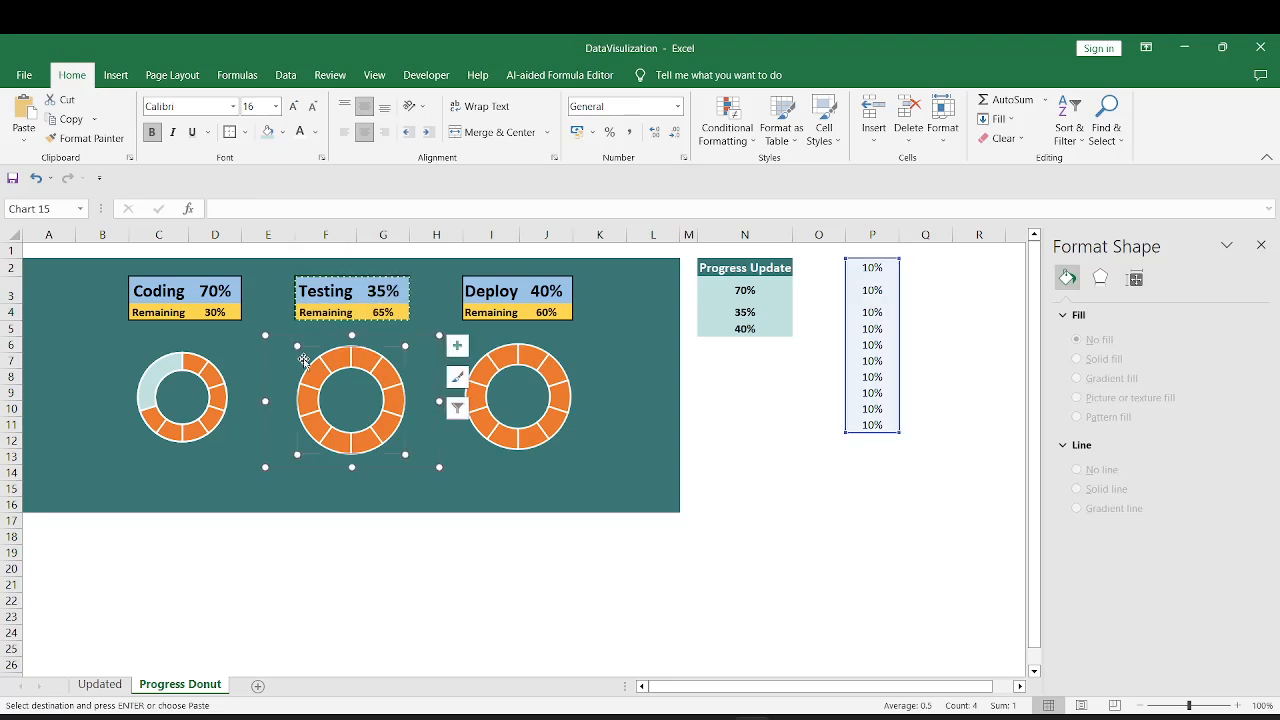
left_click(294, 364)
left_click(298, 366)
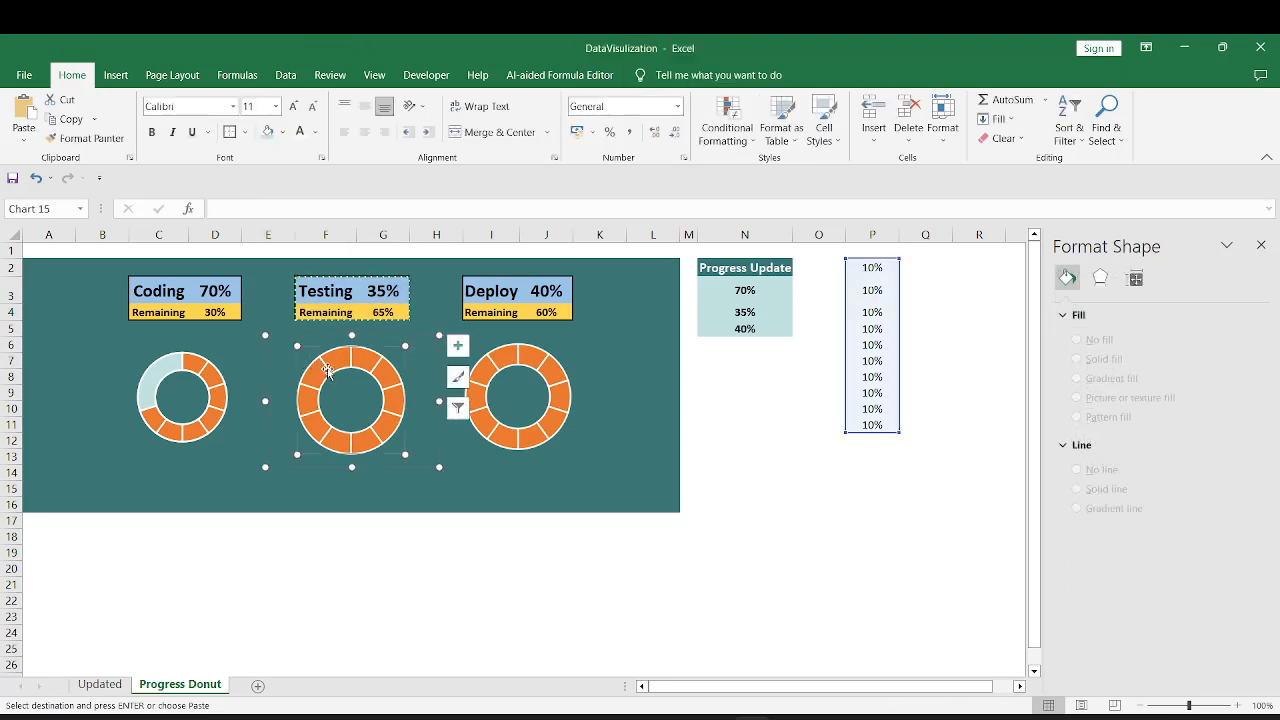
key("ctrl+v")
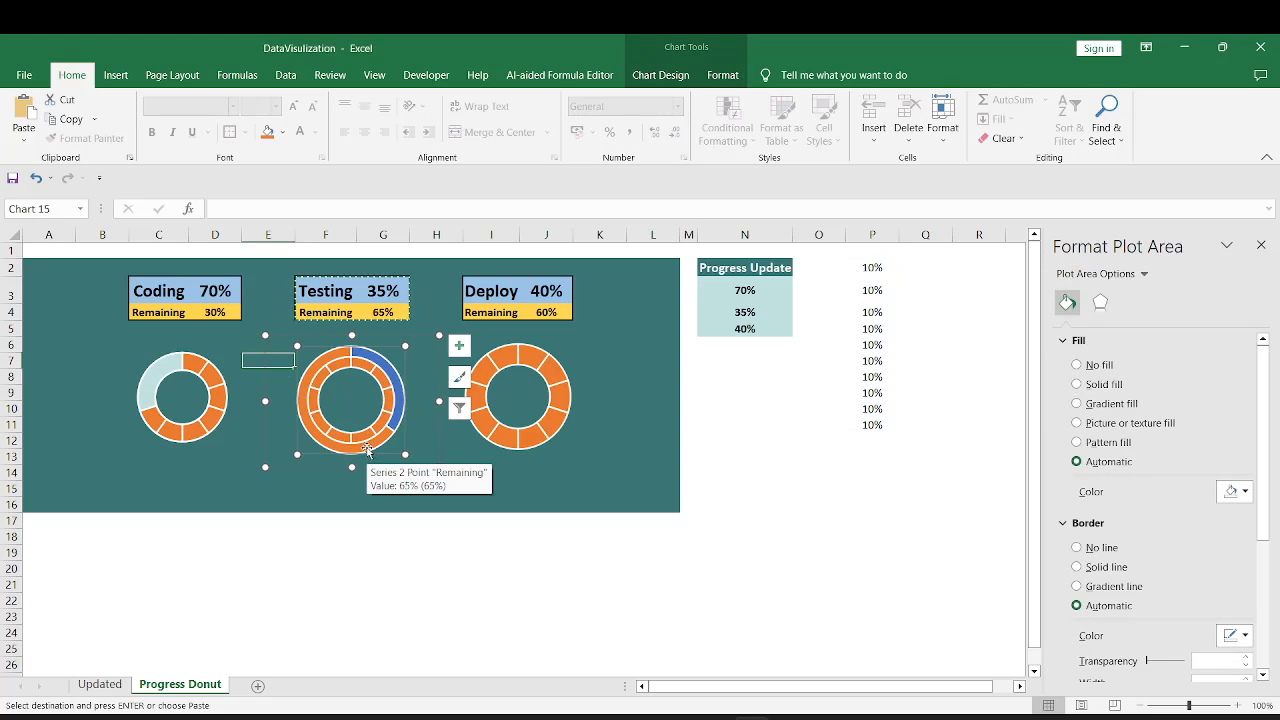
Plot Series2 of the Testing chart on the secondary axis, keeping both series as Doughnut type
right_click(368, 450)
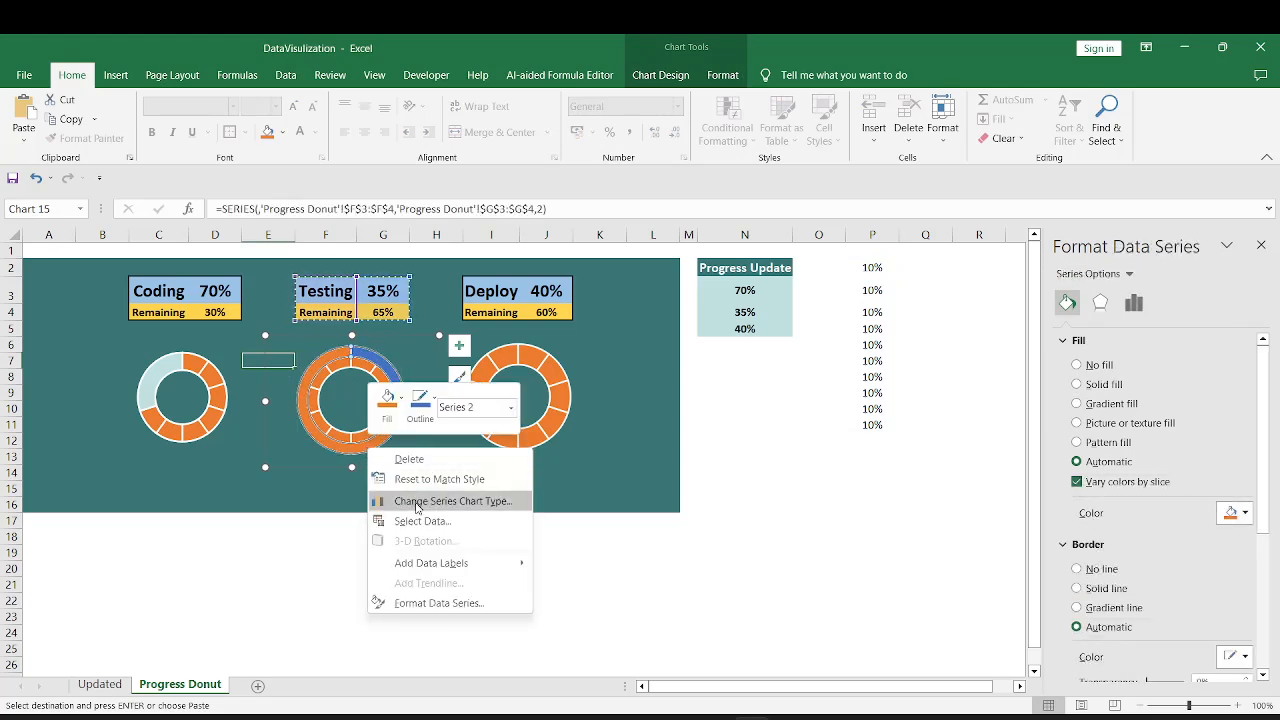
left_click(417, 503)
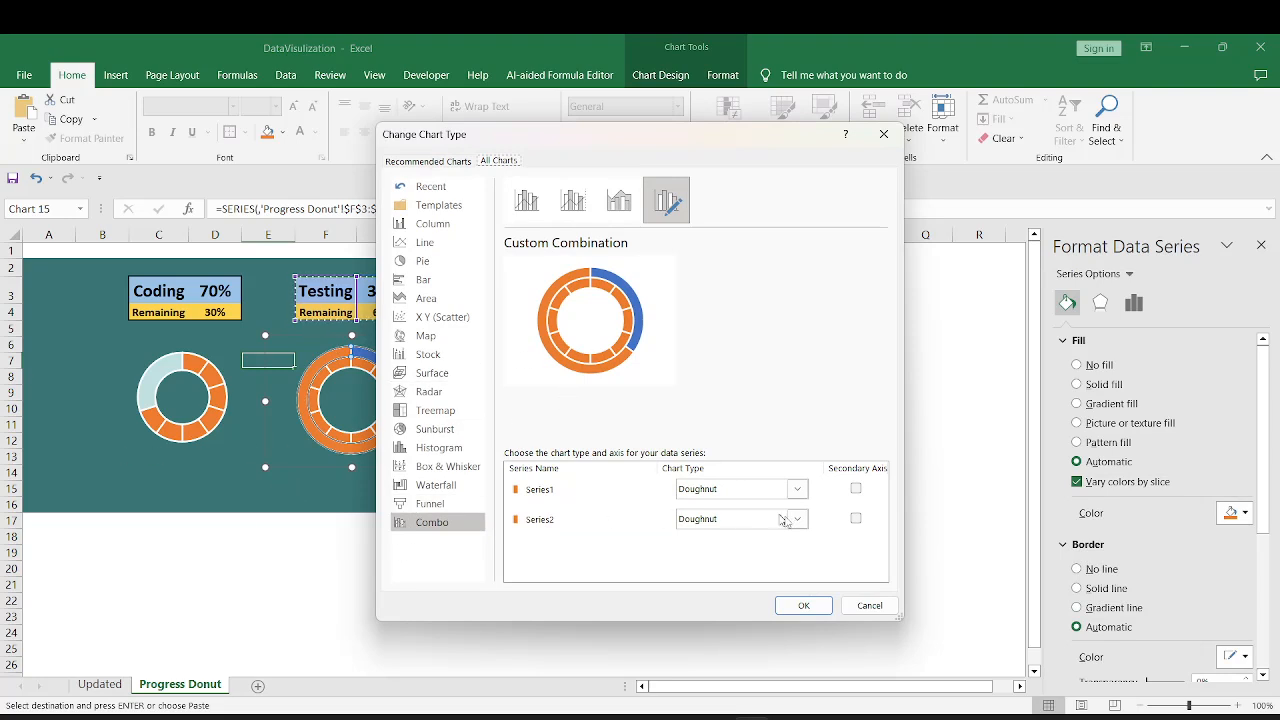
left_click(855, 518)
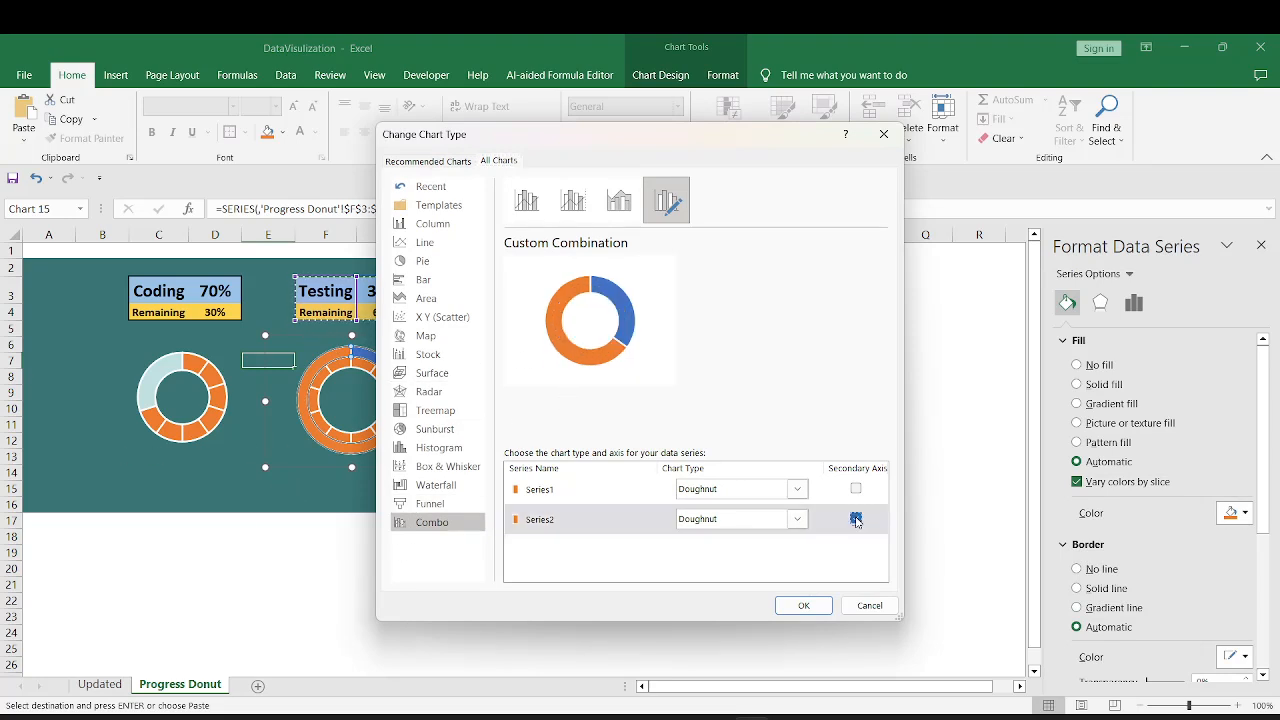
left_click(808, 606)
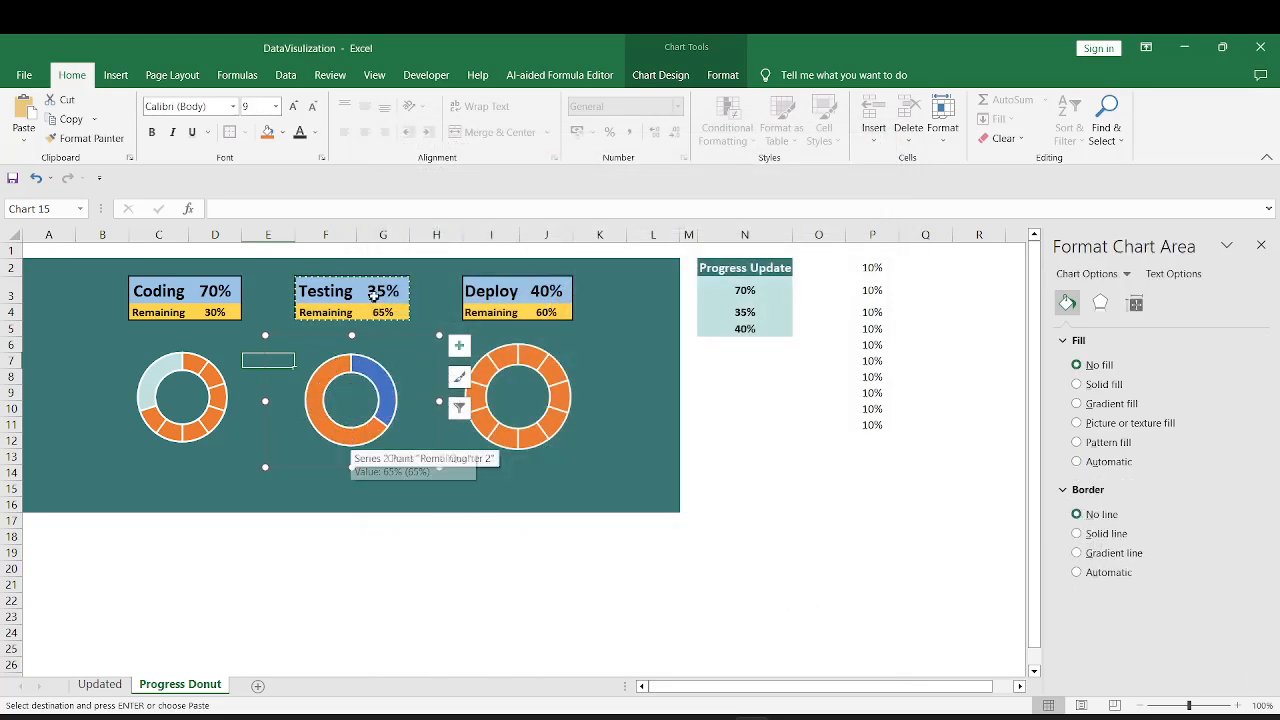
Set the Testing slice of the overlaid series to no fill and its Remaining slice to a solid light teal fill
left_click(386, 397)
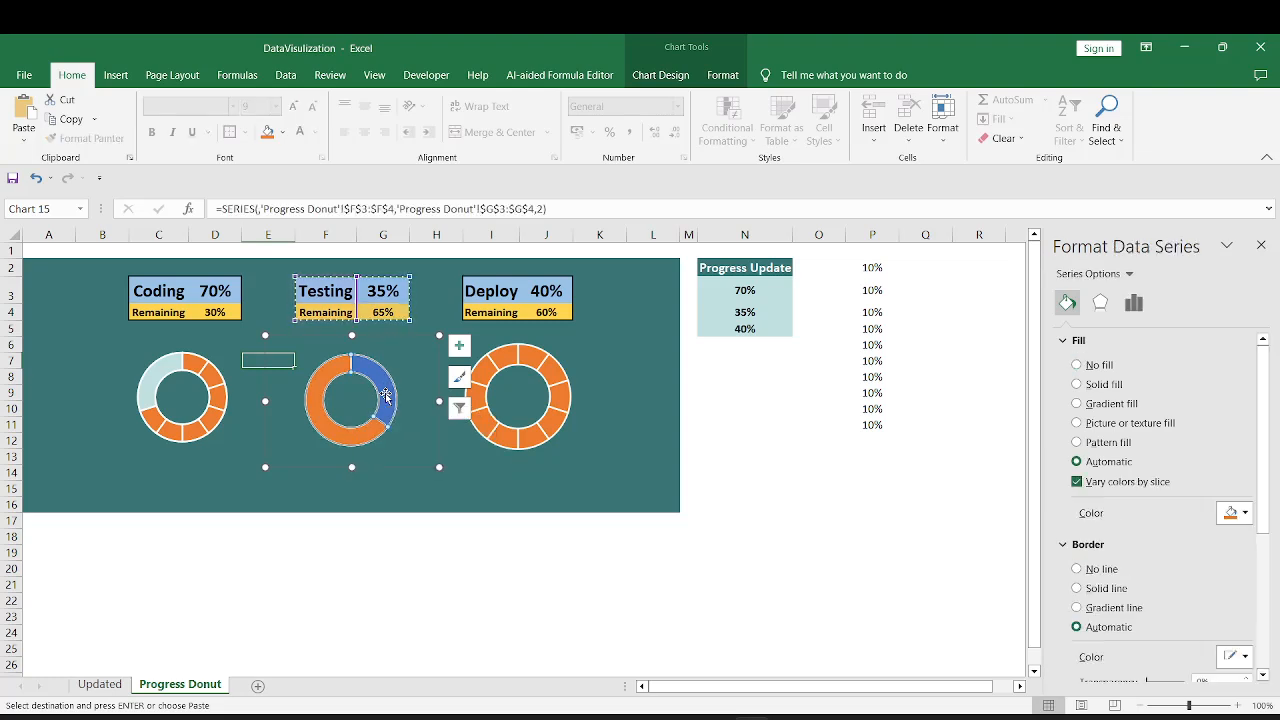
left_click(386, 397)
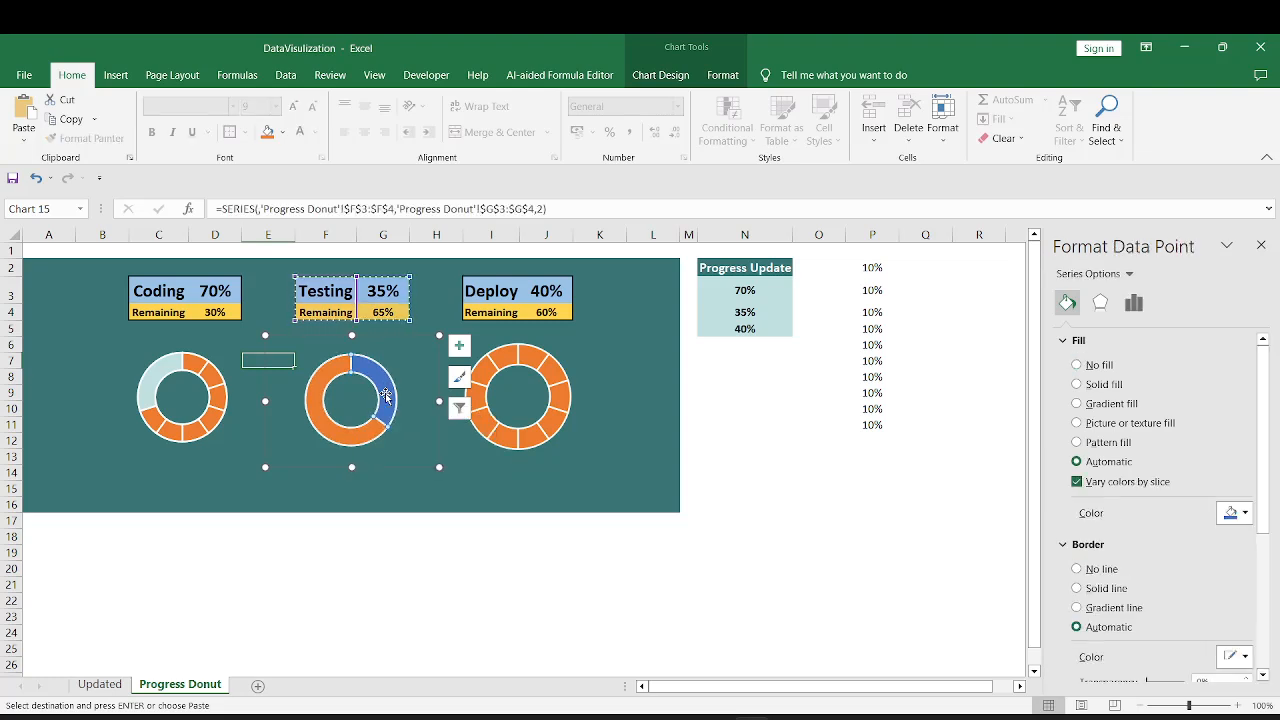
left_click(1077, 365)
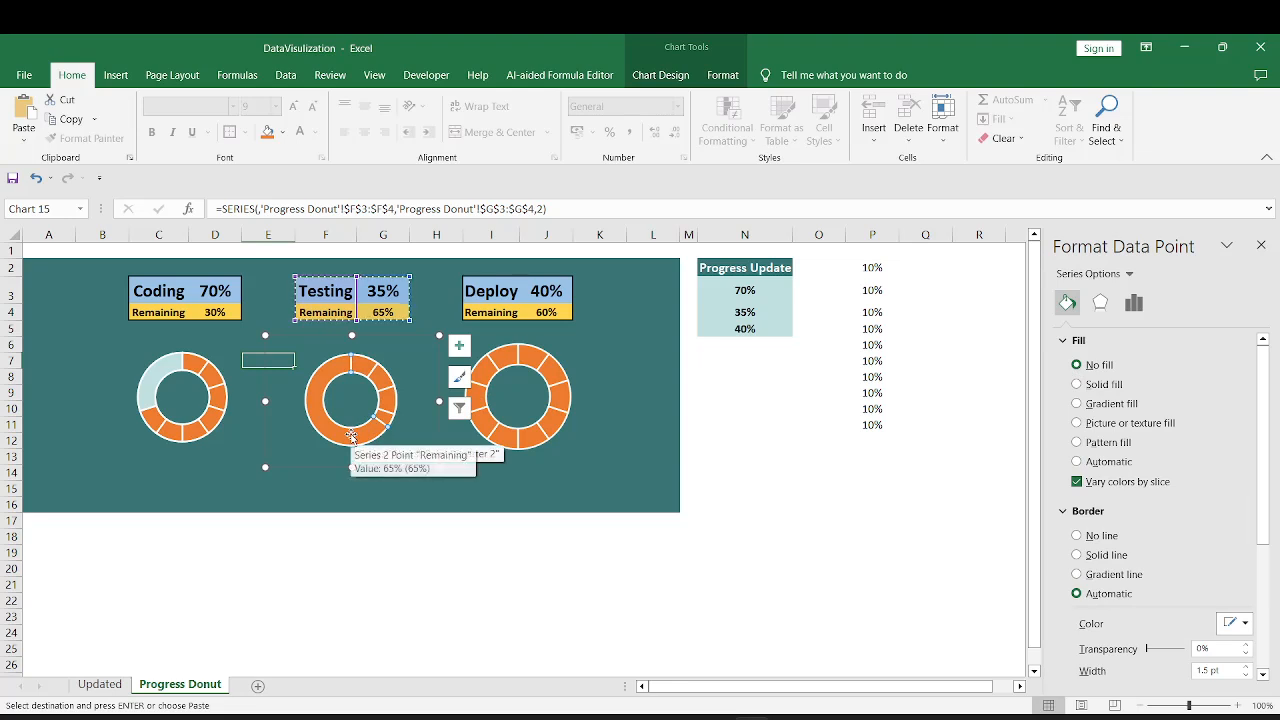
left_click(351, 437)
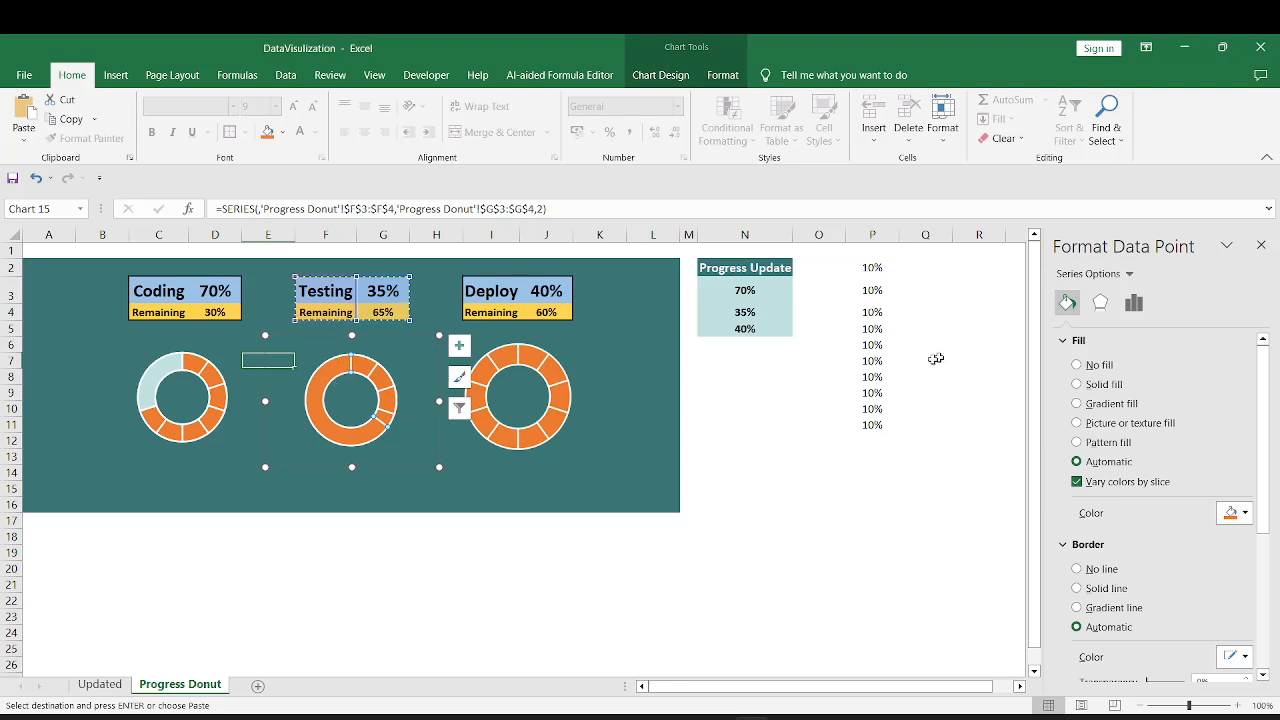
left_click(1077, 386)
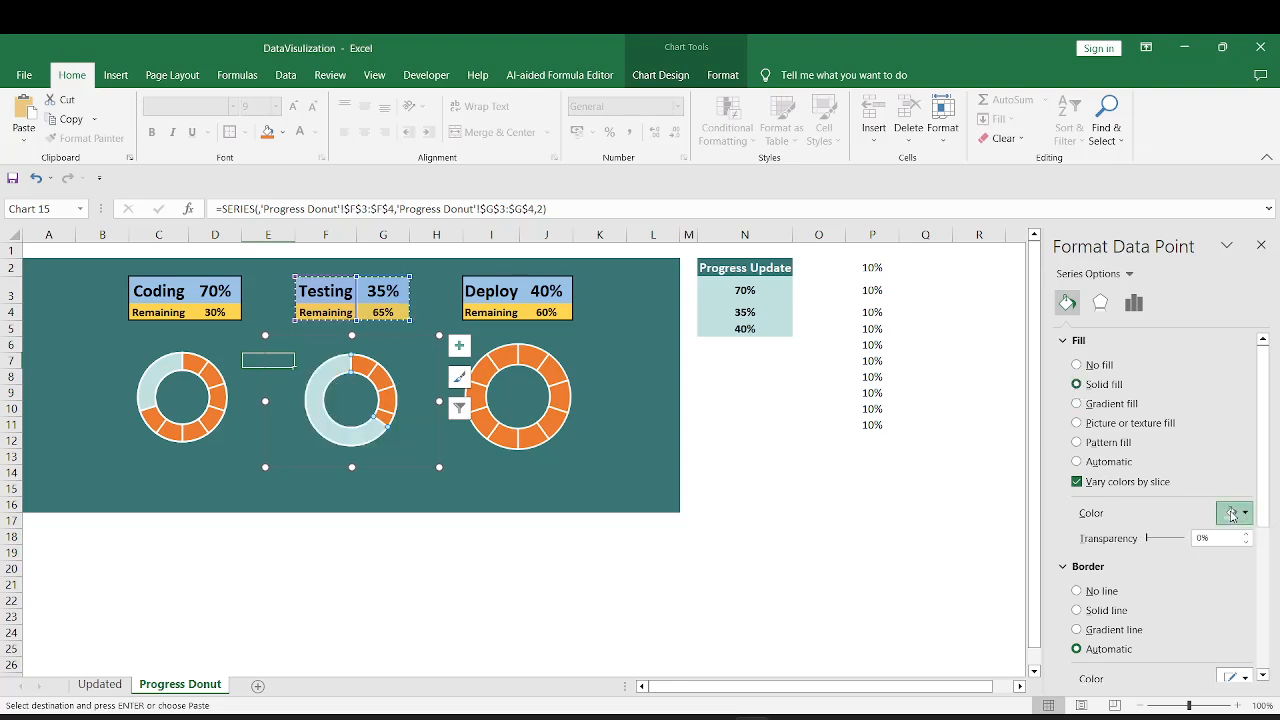
left_click(495, 487)
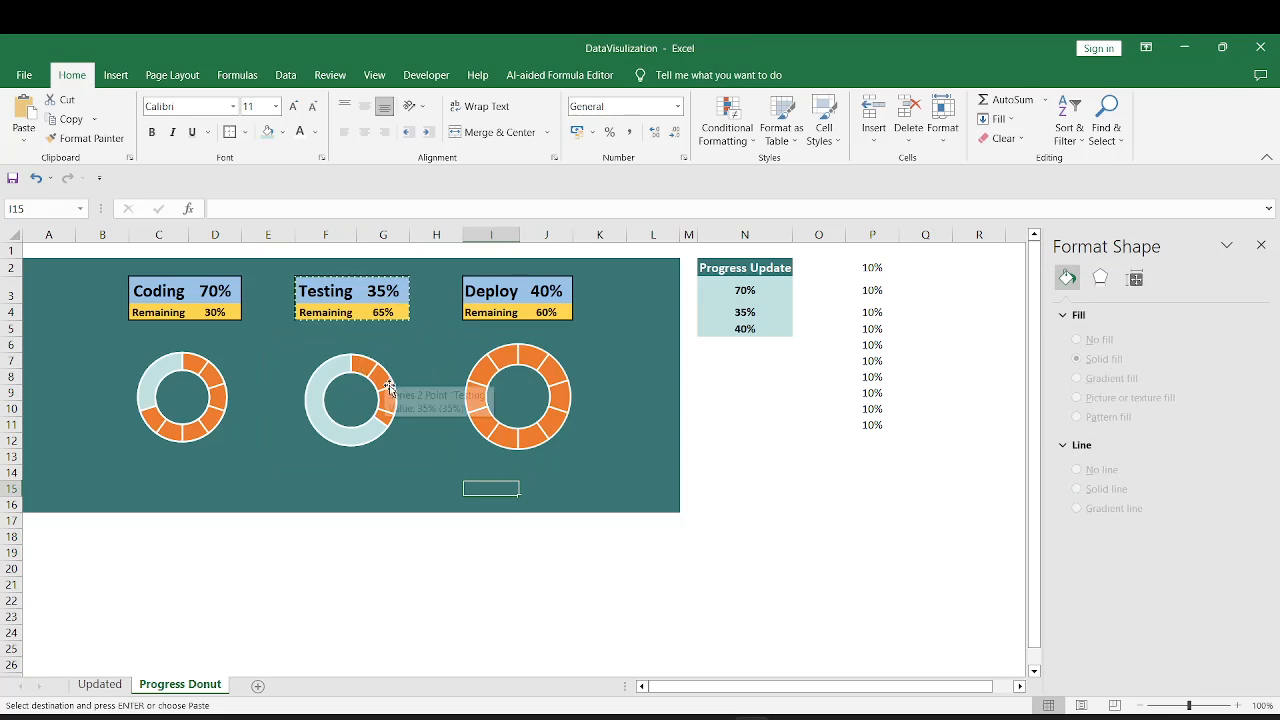
Overlay the Deploy table's data on its doughnut chart, with no fill for the Deploy slice and light teal for Remaining
mouse_move(385, 418)
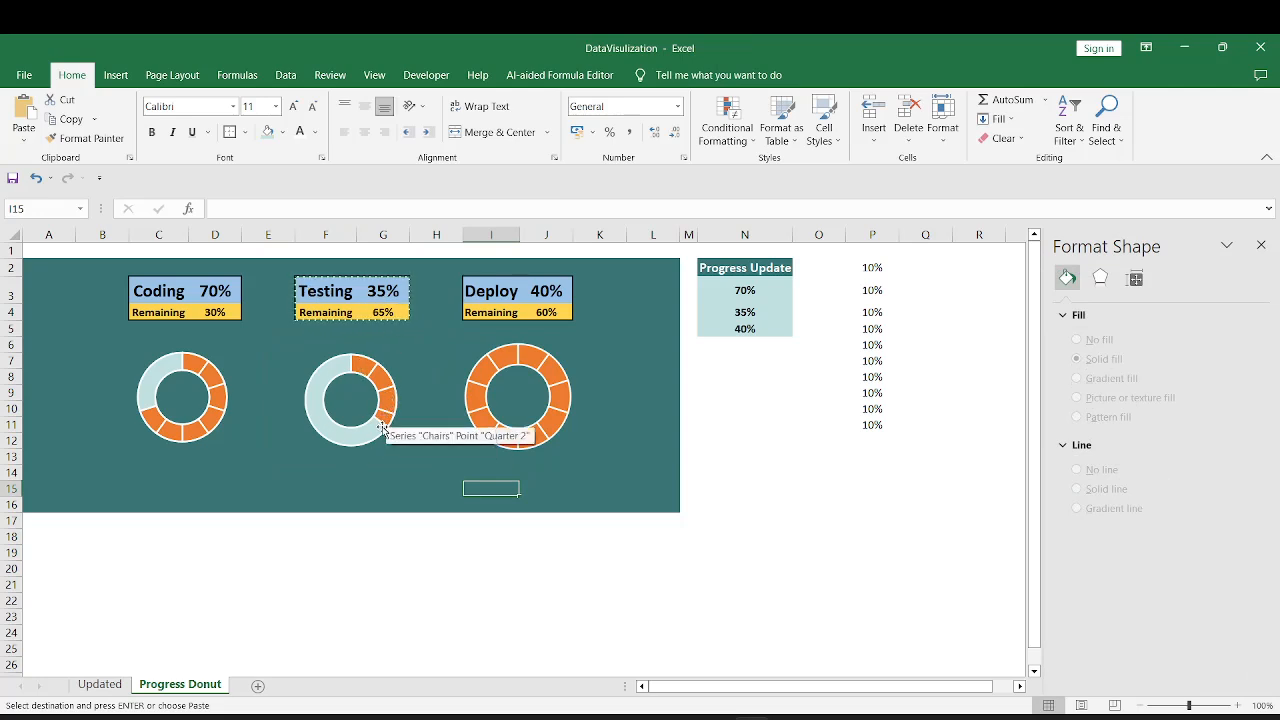
mouse_move(313, 402)
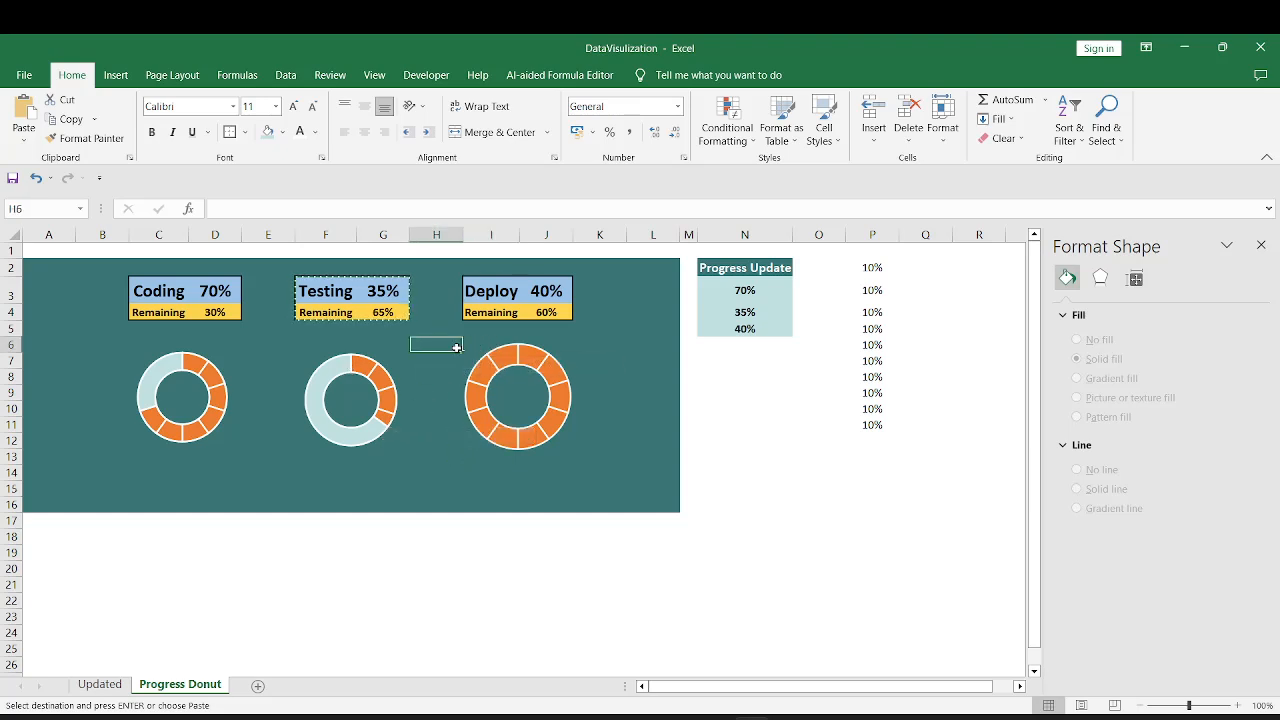
left_click(517, 420)
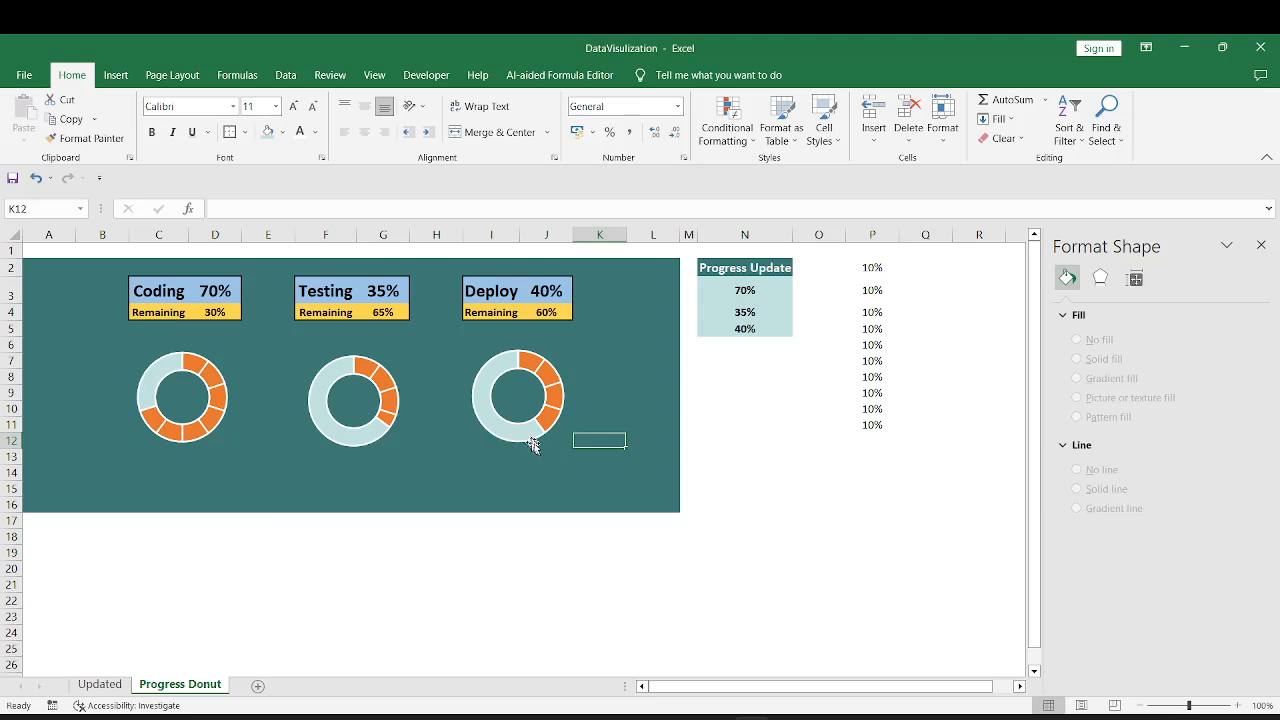
Check the progress formulas in D3 and G3, and set the Testing progress in N4 to 65%
left_click(221, 287)
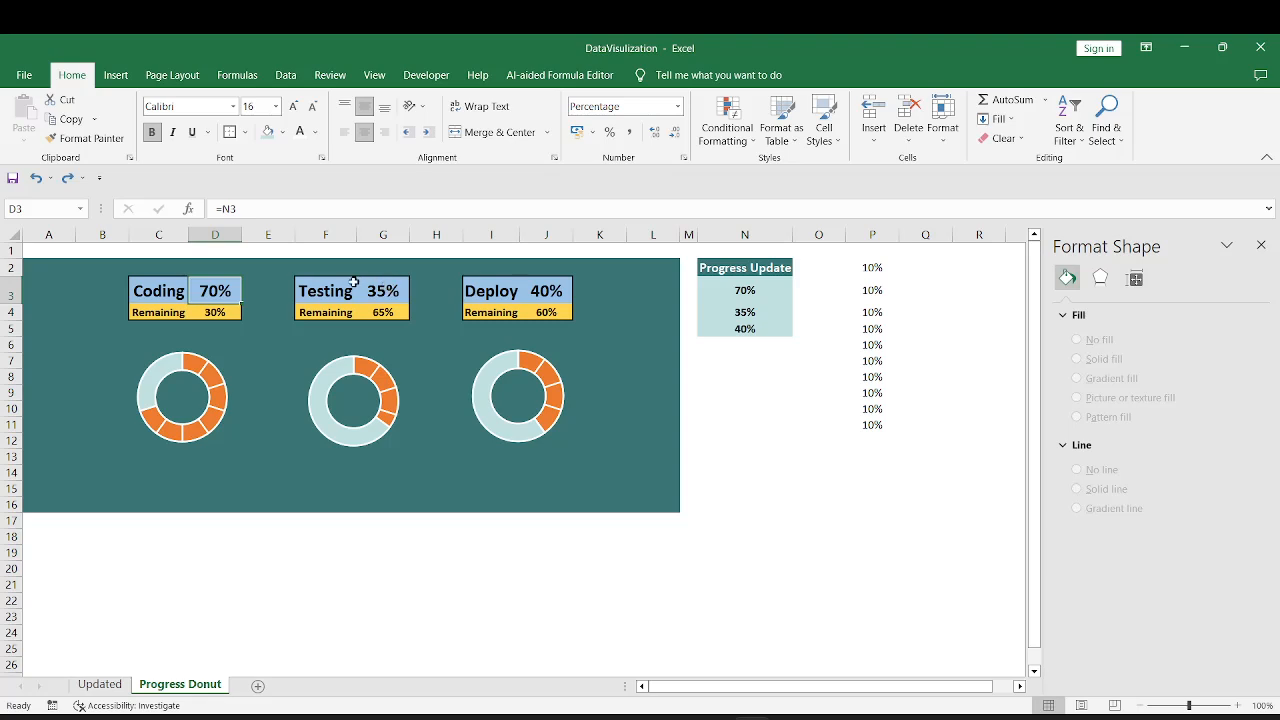
double_click(394, 289)
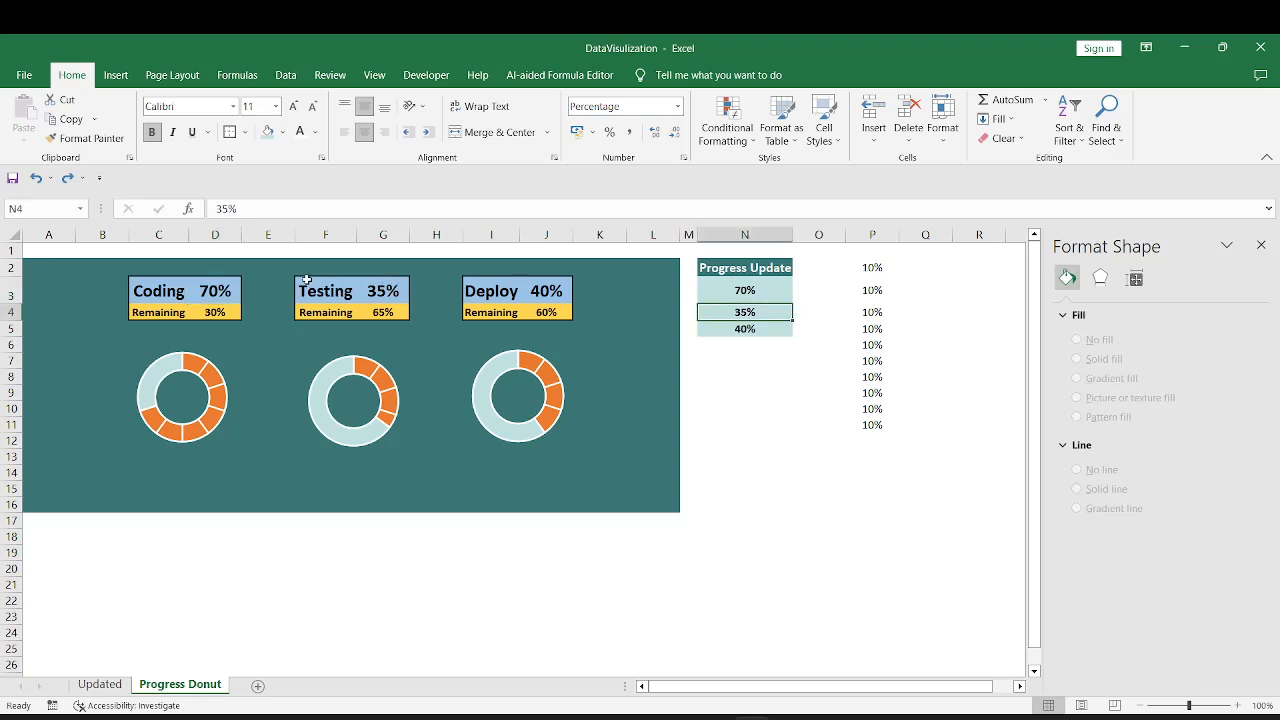
left_click(380, 290)
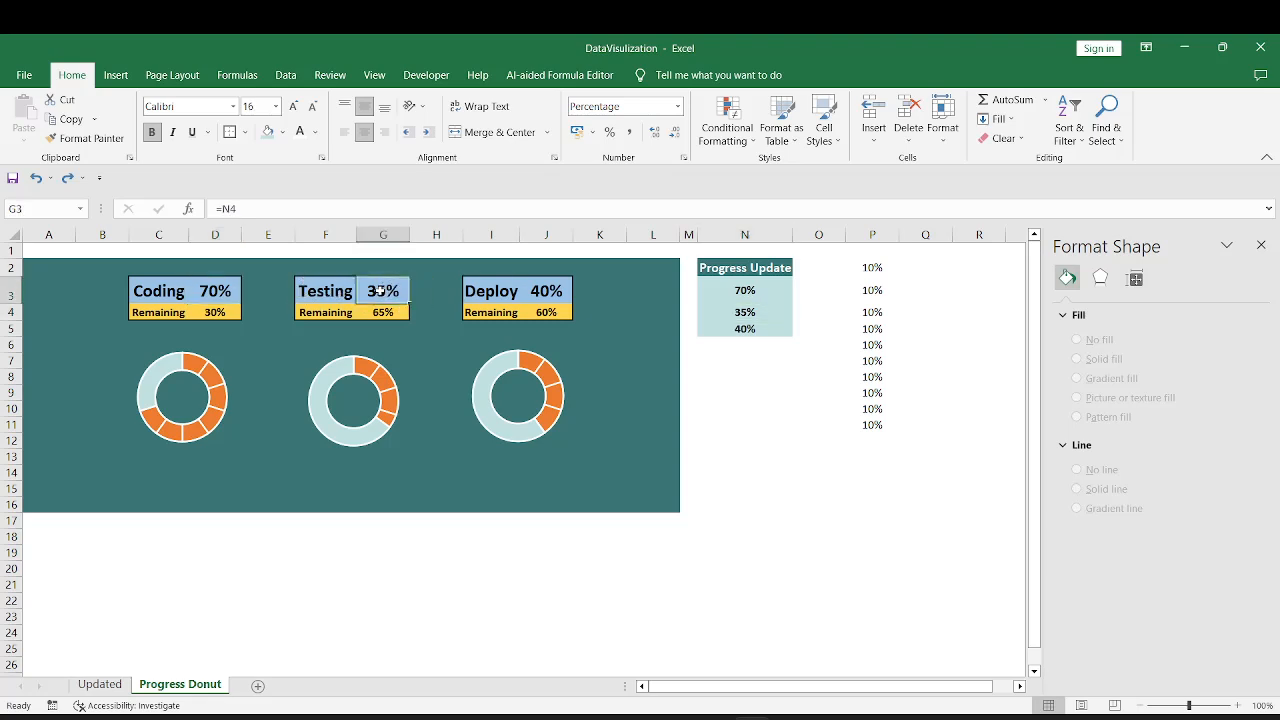
left_click(749, 312)
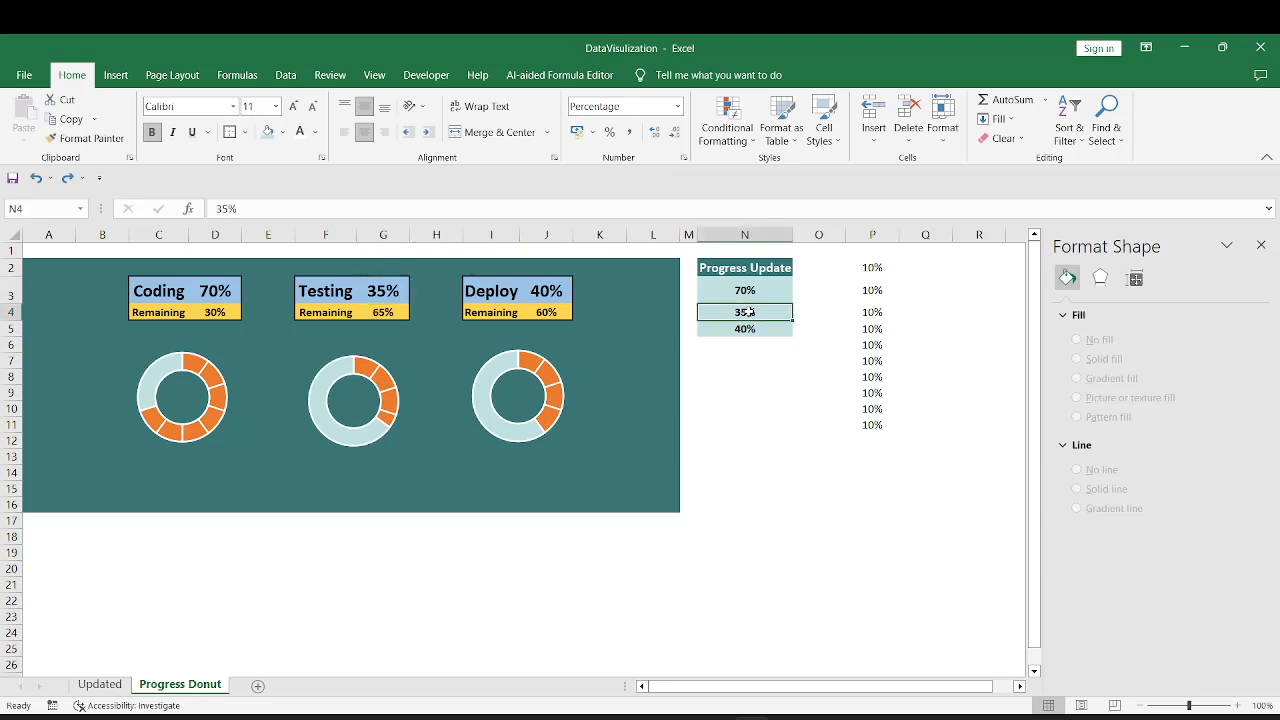
type("65%")
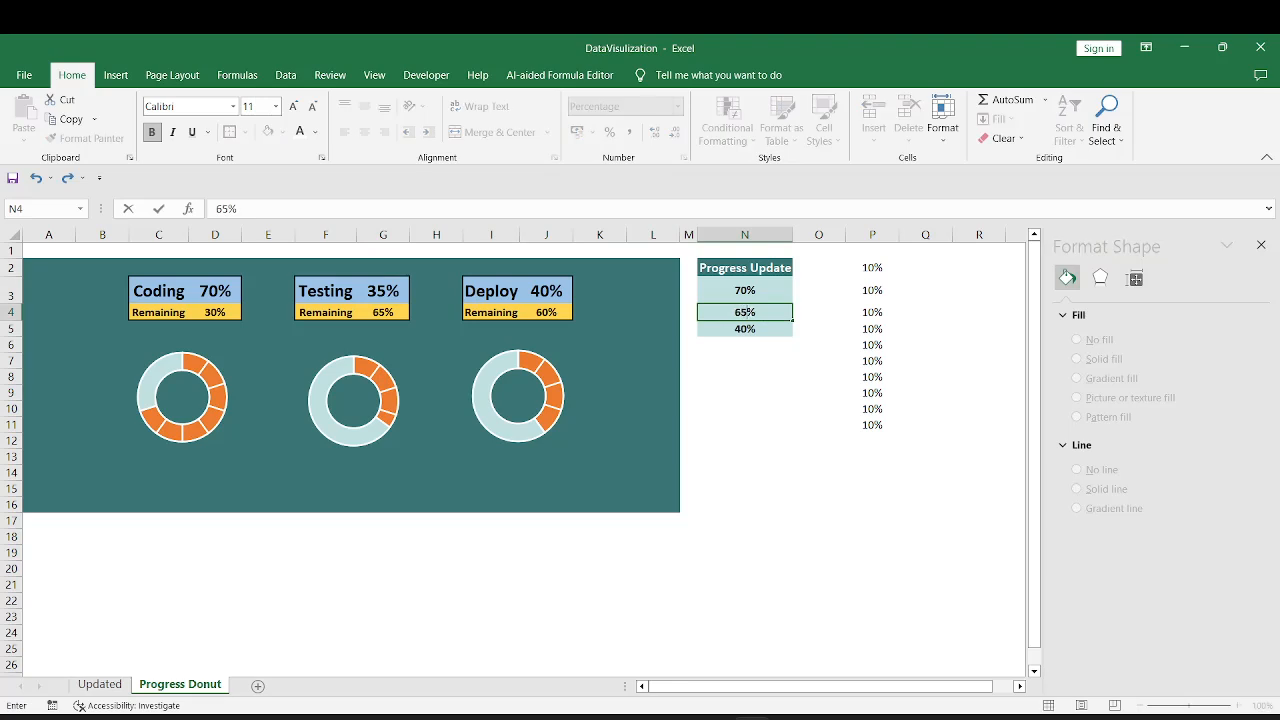
key("Return")
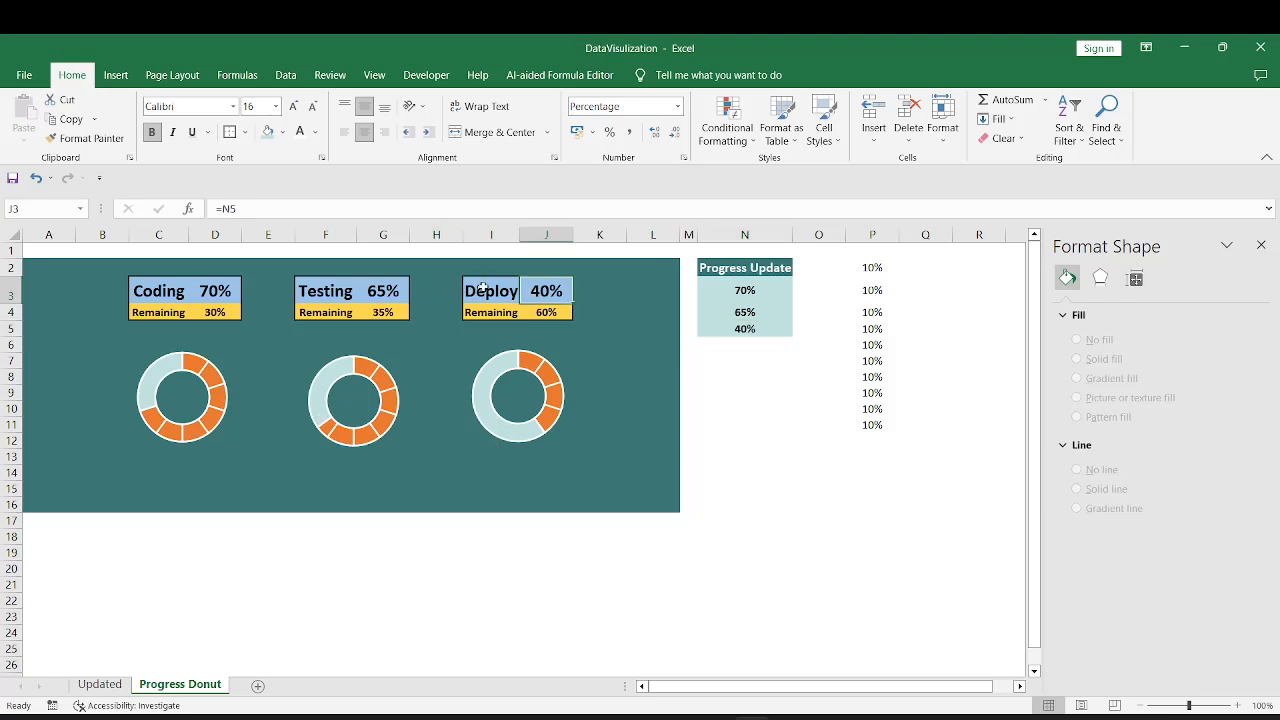
Set the Deploy progress in N5 to 85% and check the Deploy and Coding tables
left_click_drag(500, 291, 549, 311)
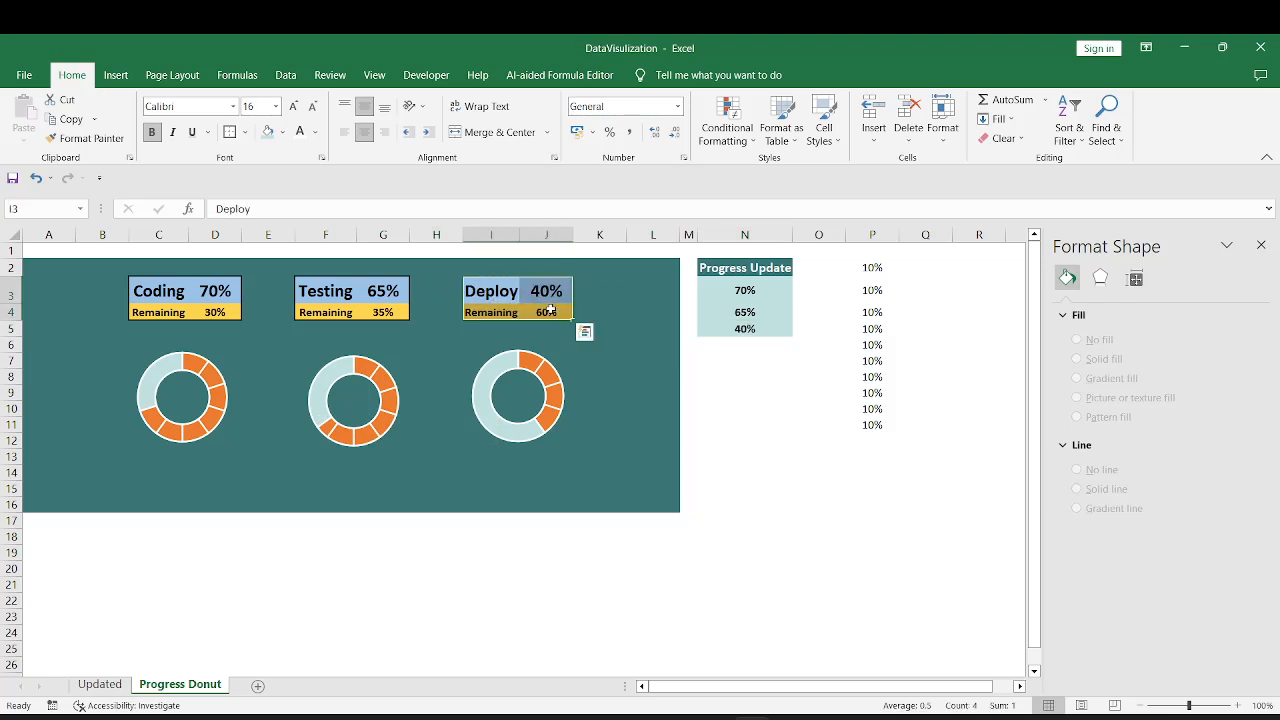
left_click(740, 329)
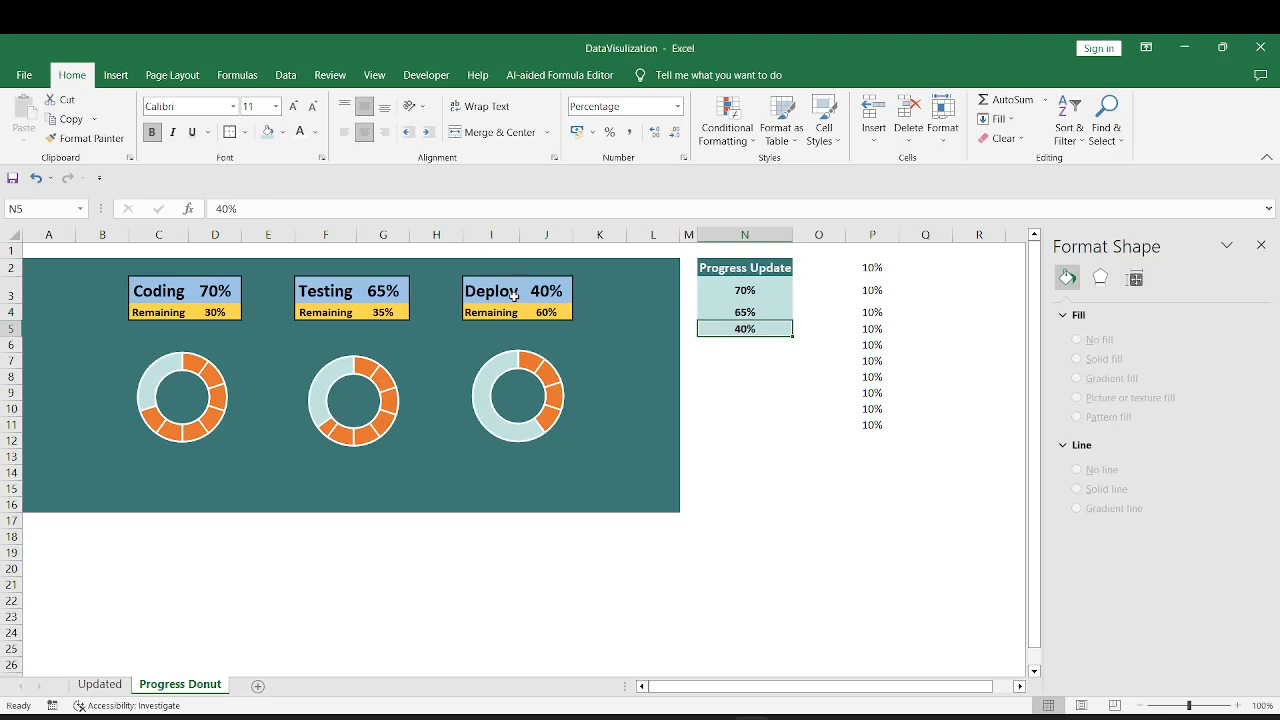
type("85")
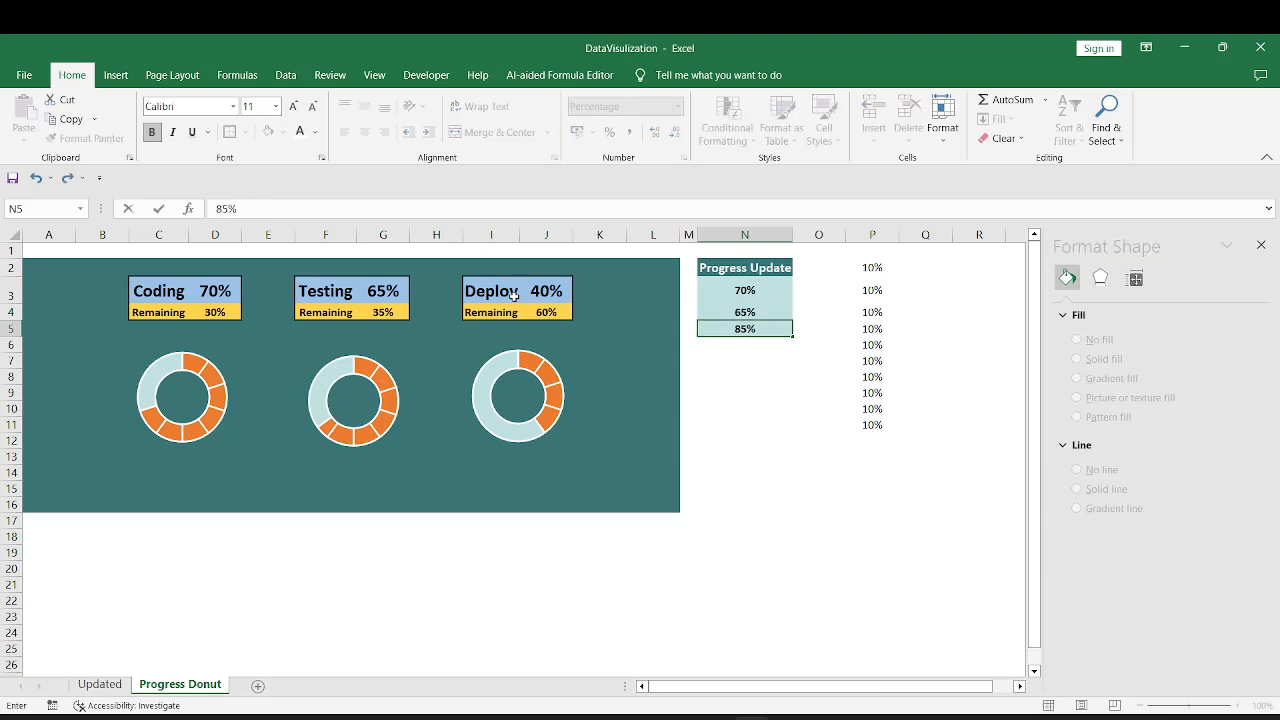
key("Return")
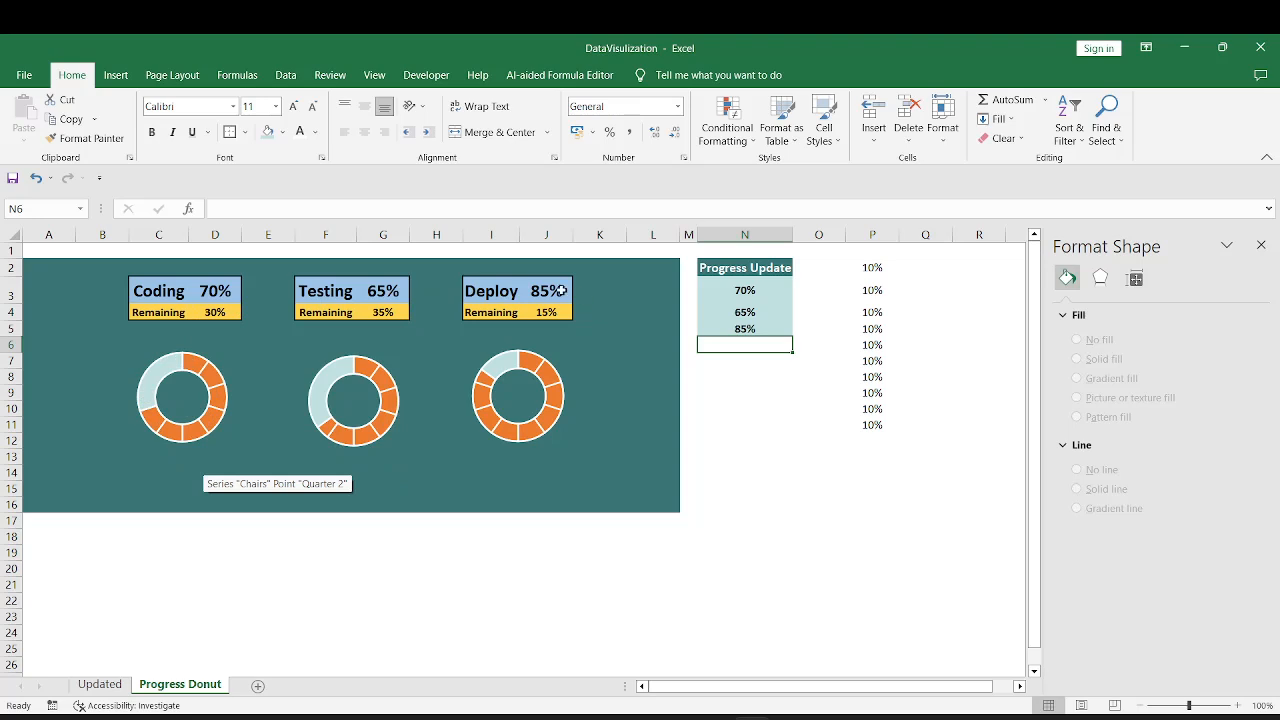
left_click_drag(556, 290, 495, 301)
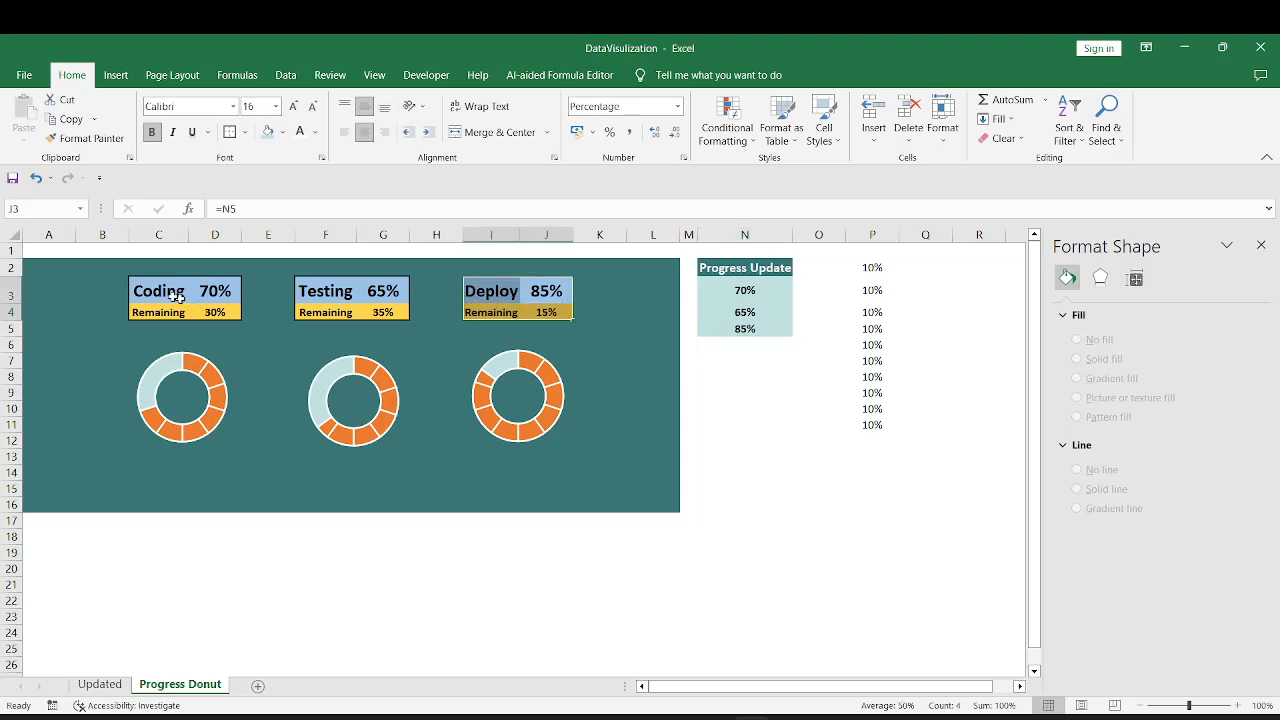
left_click_drag(147, 288, 235, 308)
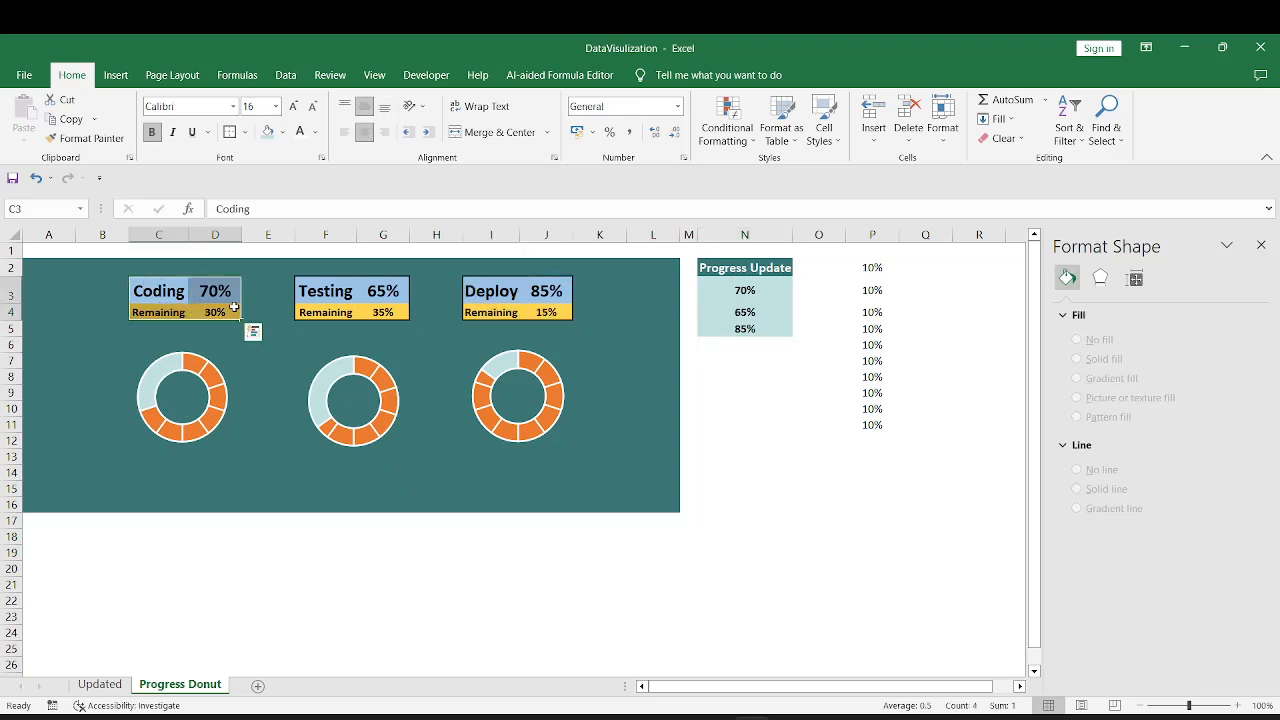
Insert a text box inside the hole of the Coding doughnut chart
left_click(151, 338)
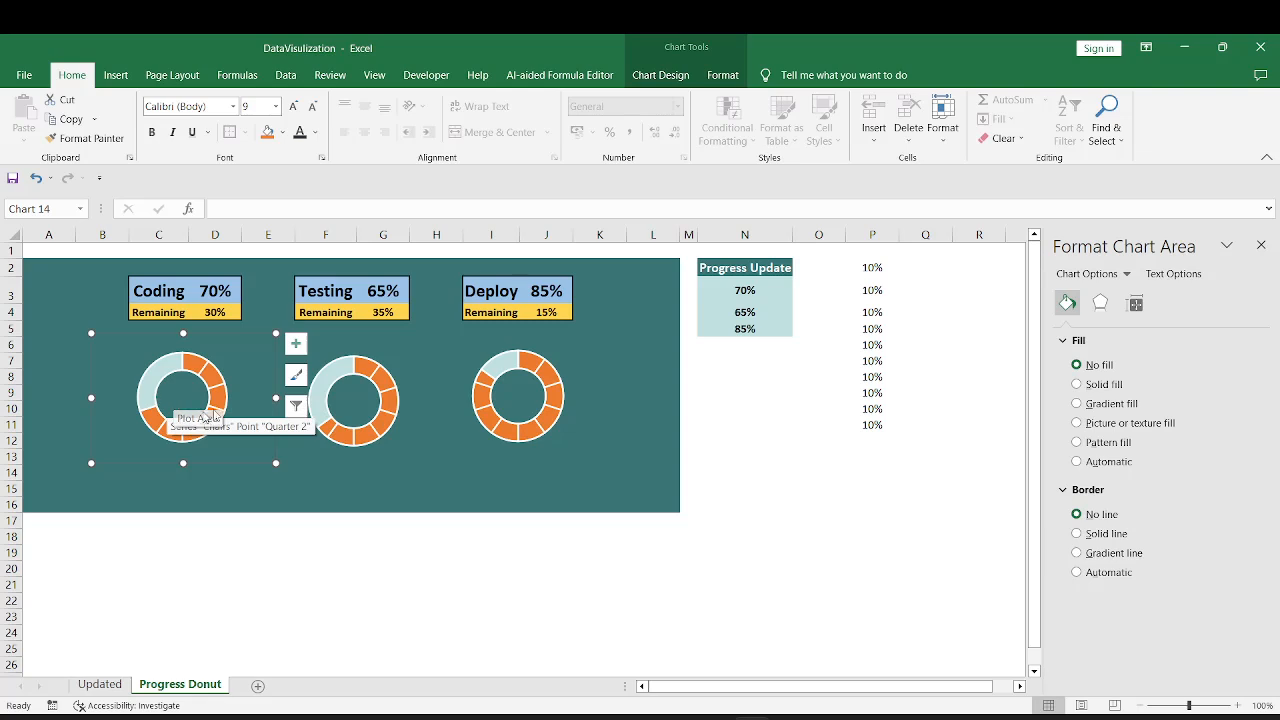
left_click(117, 81)
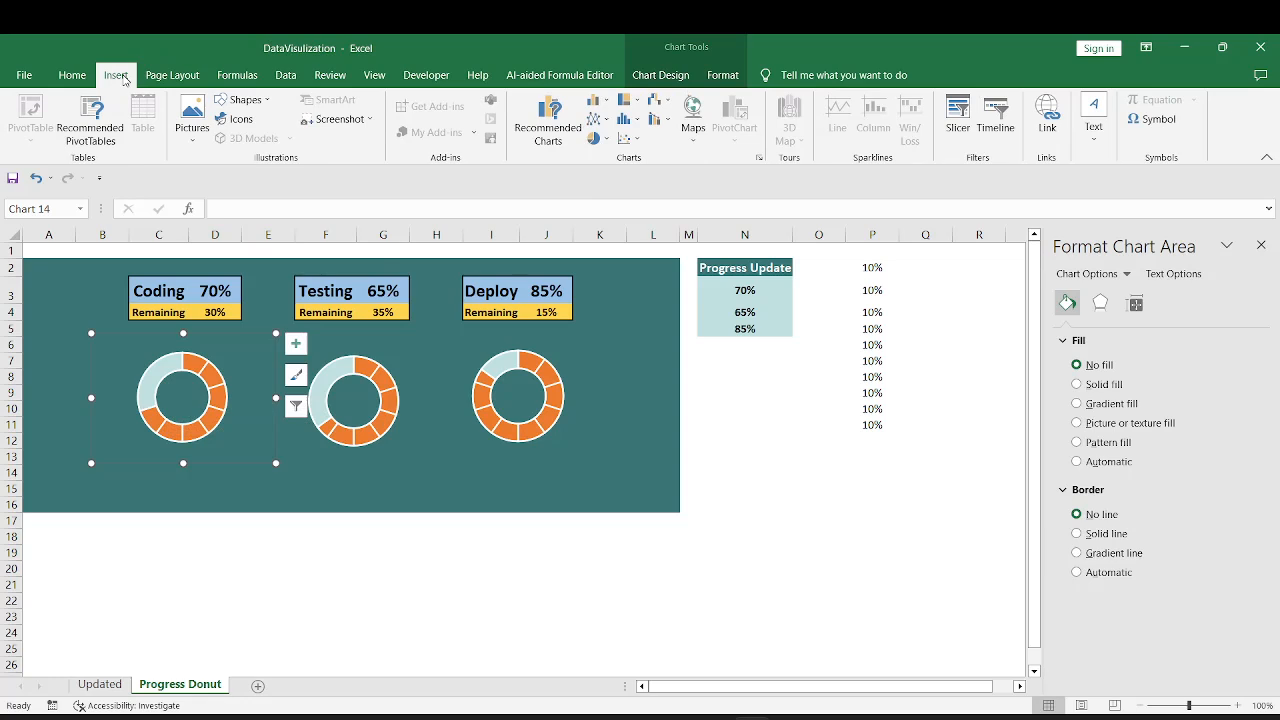
left_click(1094, 130)
left_click(1090, 195)
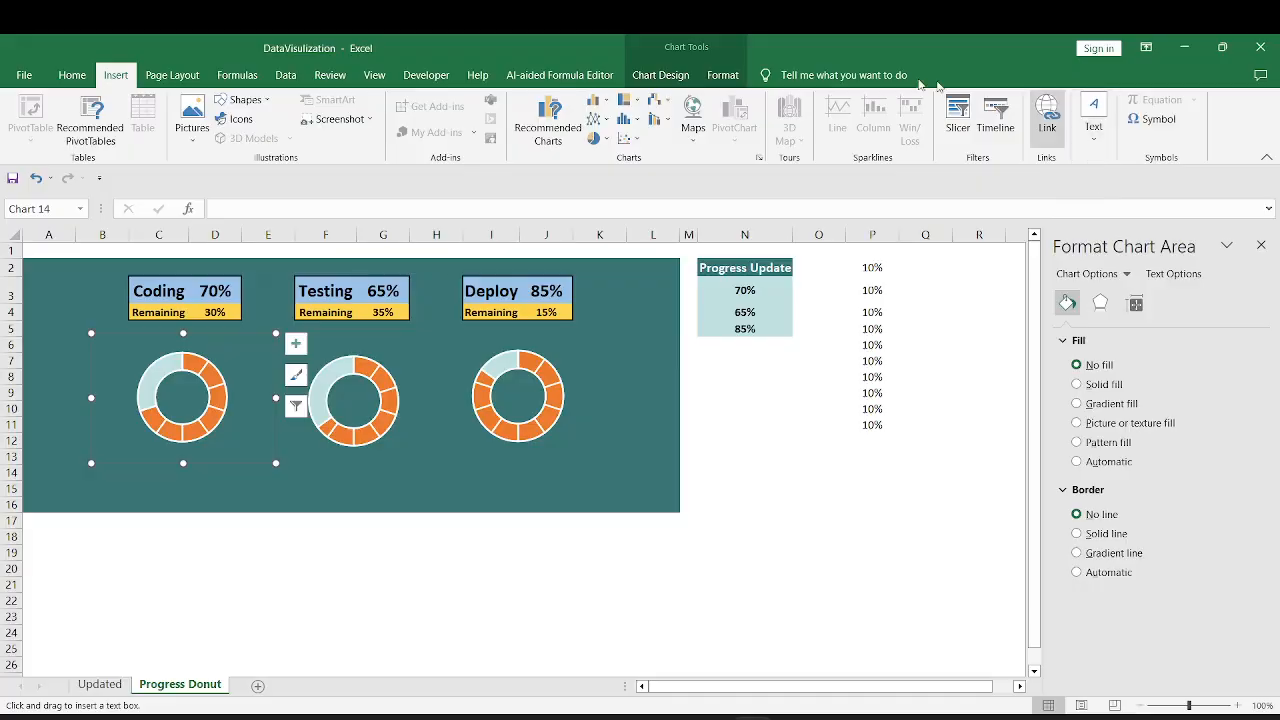
left_click(1094, 118)
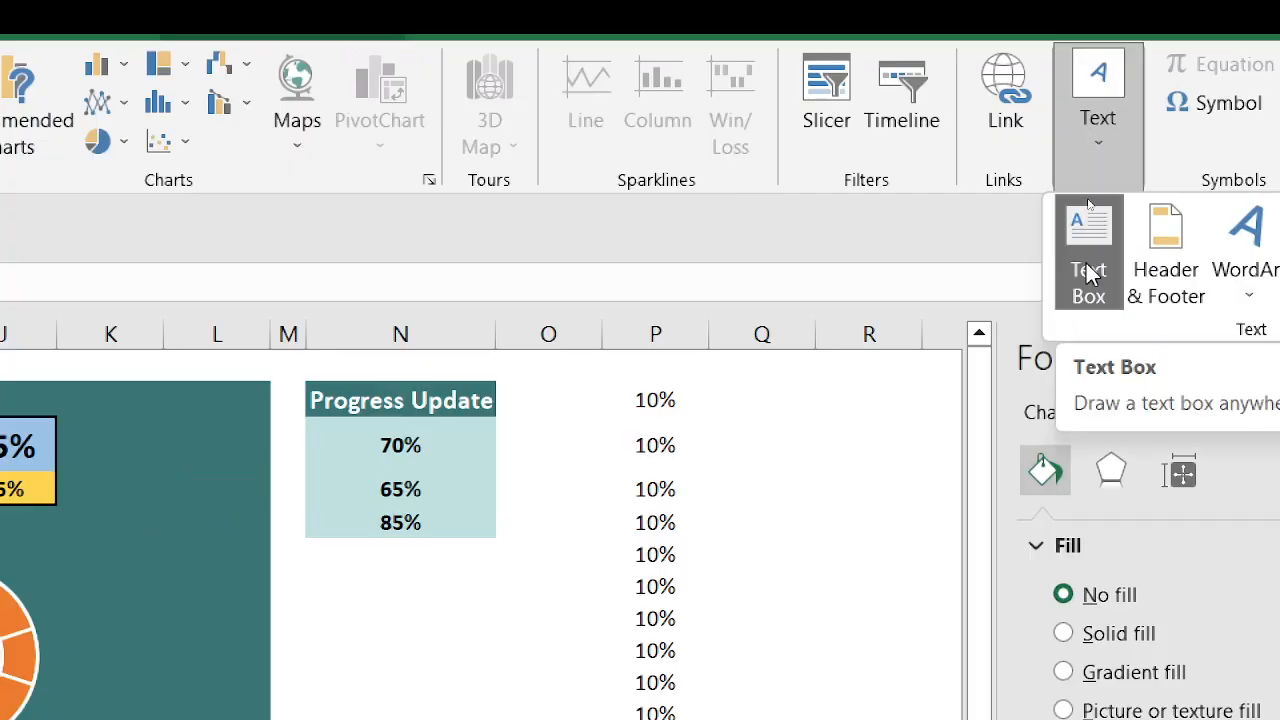
left_click(1088, 268)
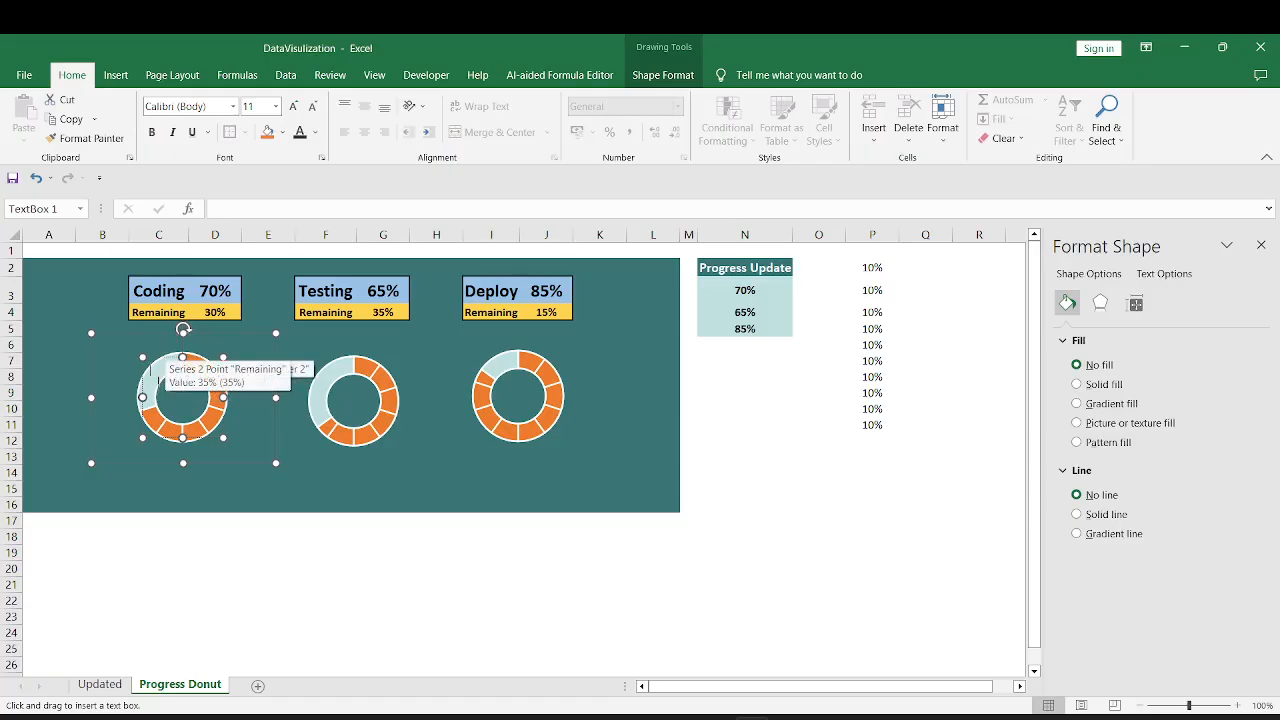
left_click_drag(161, 385, 204, 412)
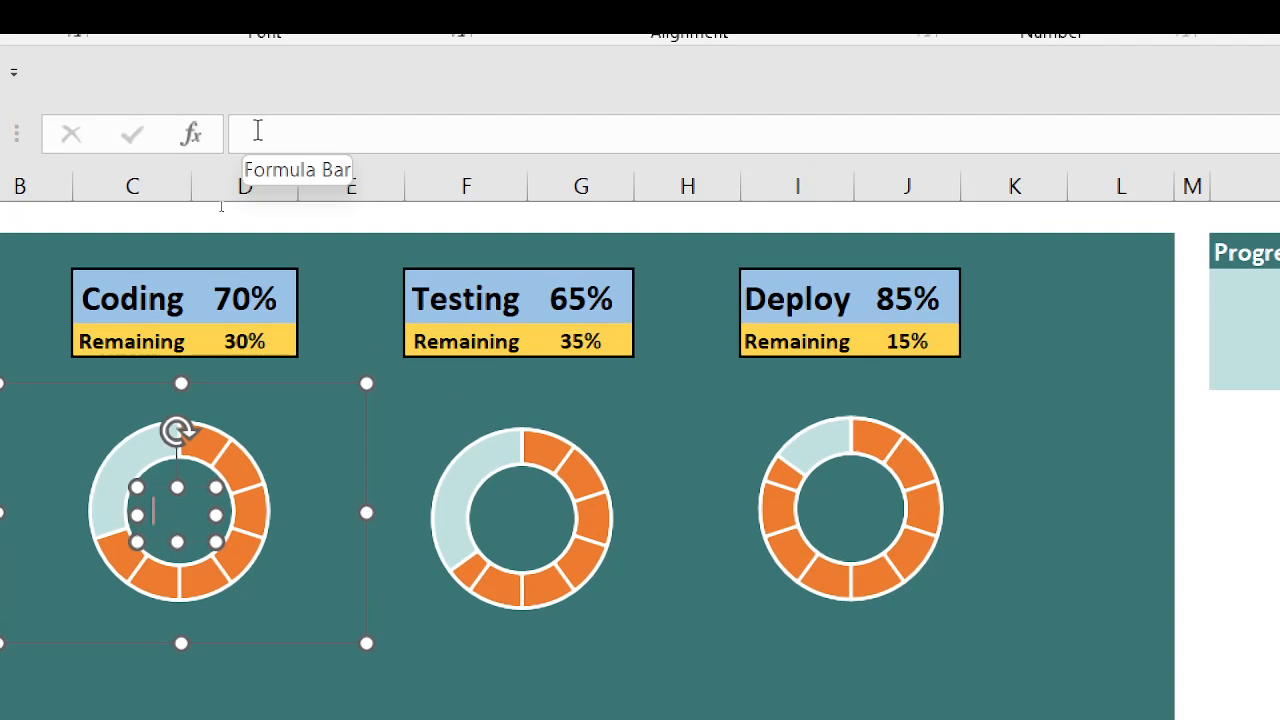
Link the Coding chart's text box to the progress value in cell D3 with the formula ='Progress Donut'!$D$3
left_click(257, 130)
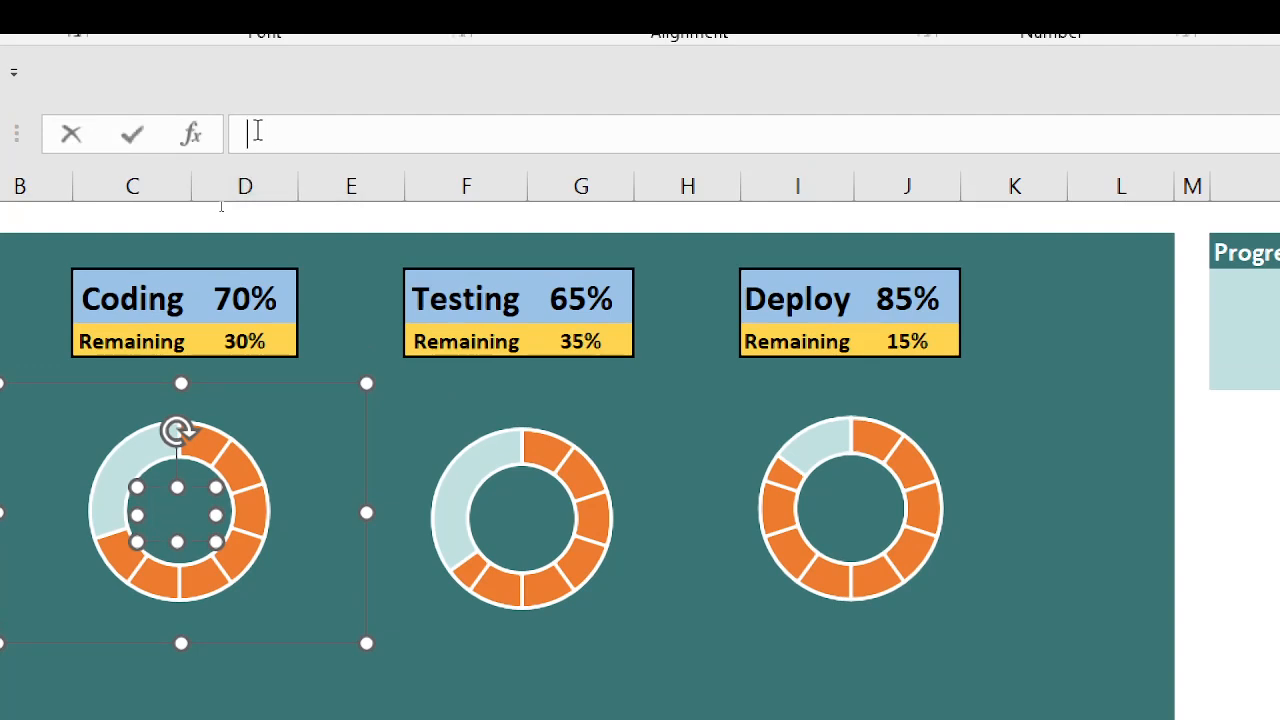
type("=")
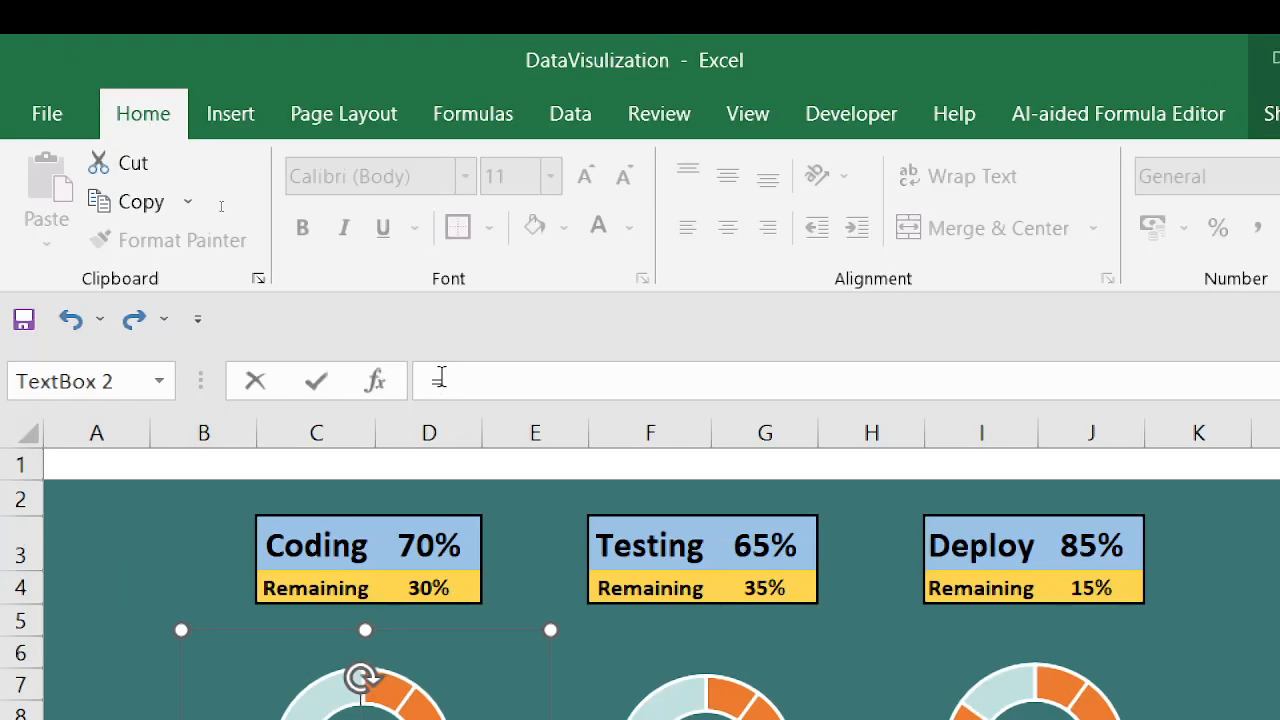
left_click(427, 535)
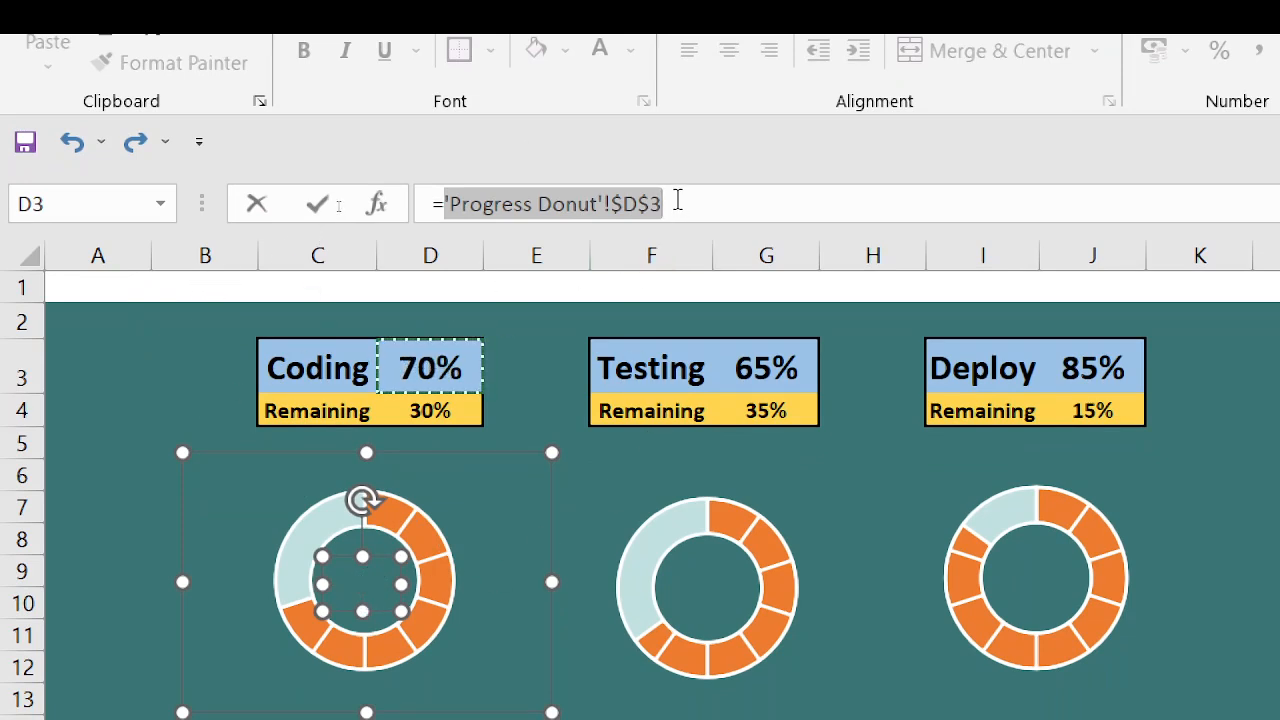
key("Return")
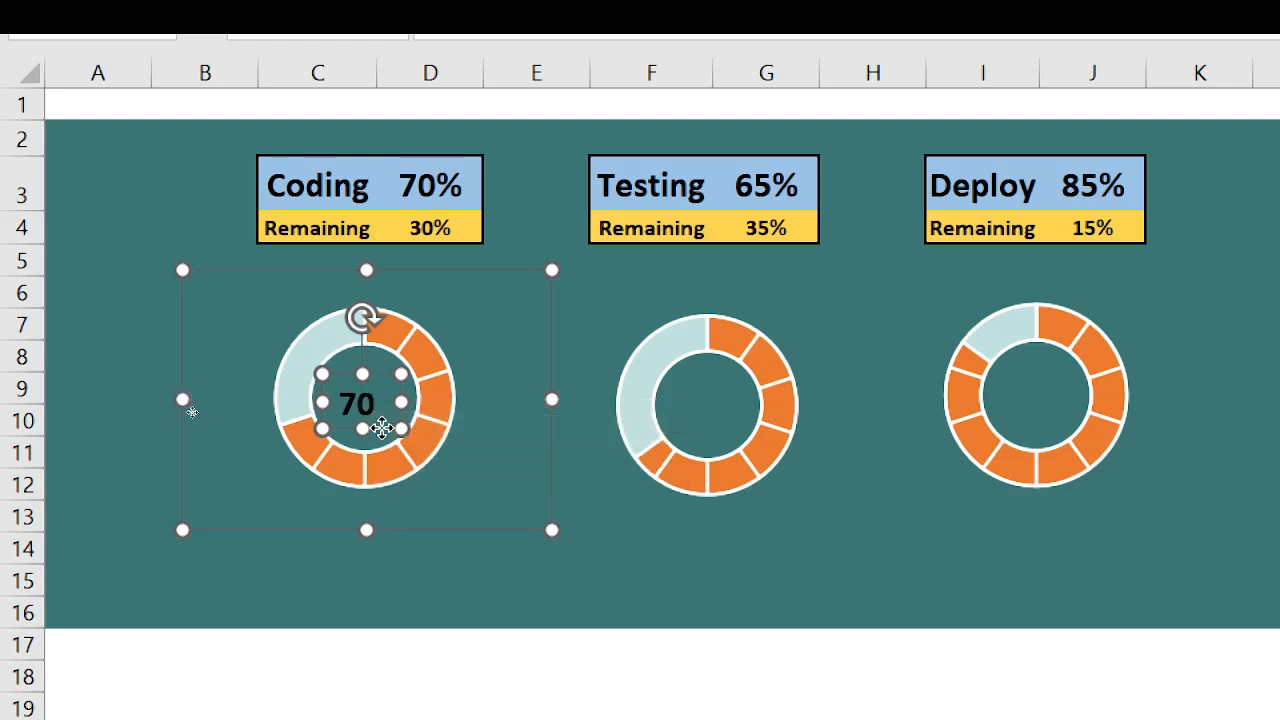
Centre the linked text box in the Coding ring and format its text in yellow with a larger font size
left_click_drag(382, 428, 389, 421)
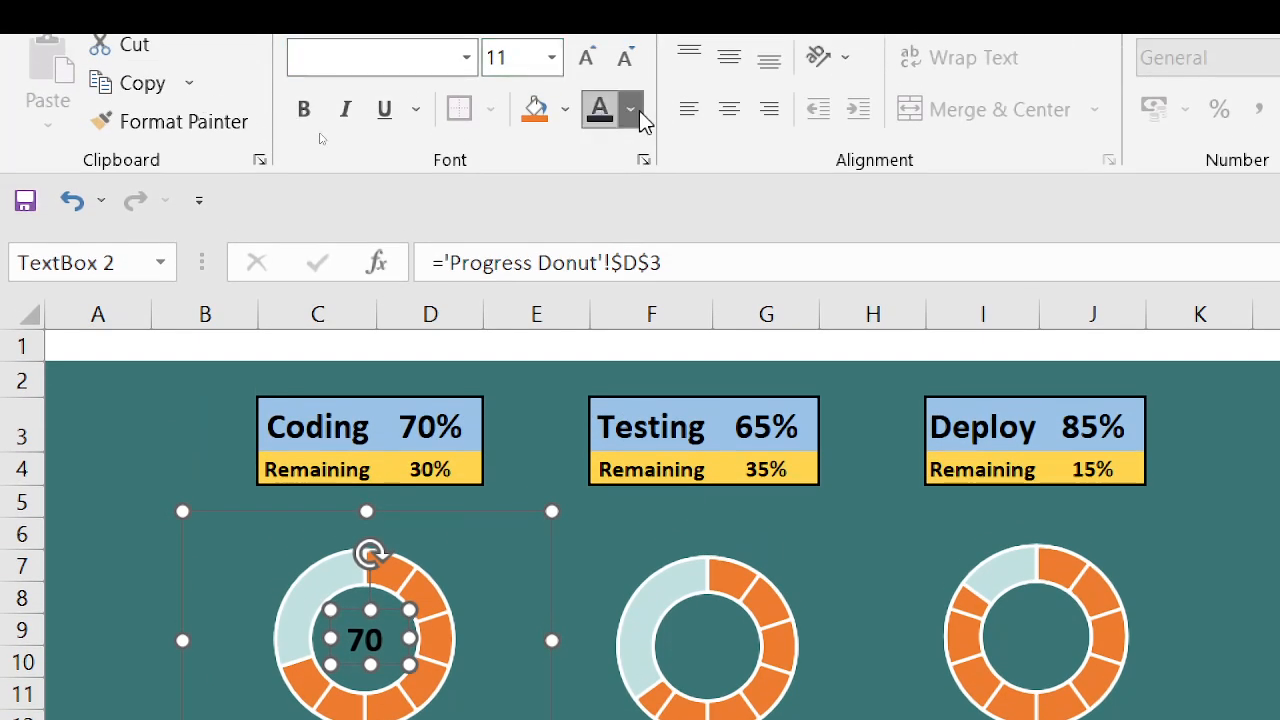
left_click(640, 115)
left_click(597, 221)
left_click(628, 112)
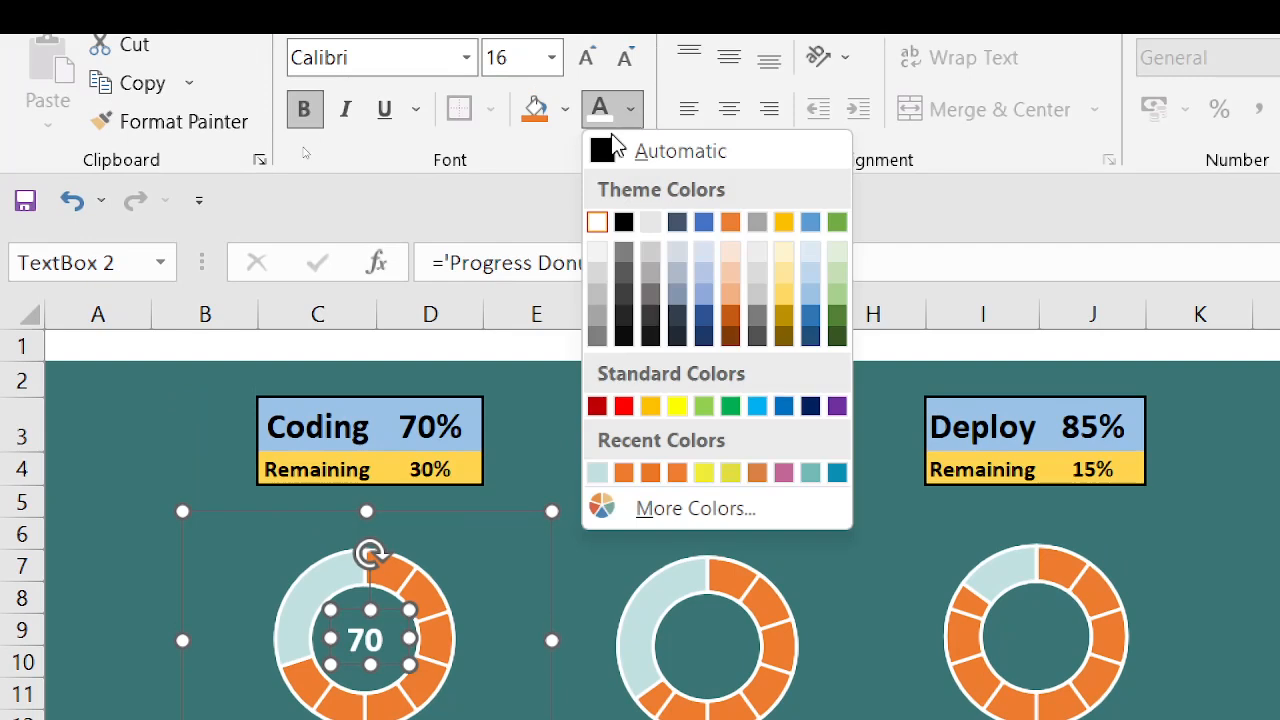
left_click(677, 405)
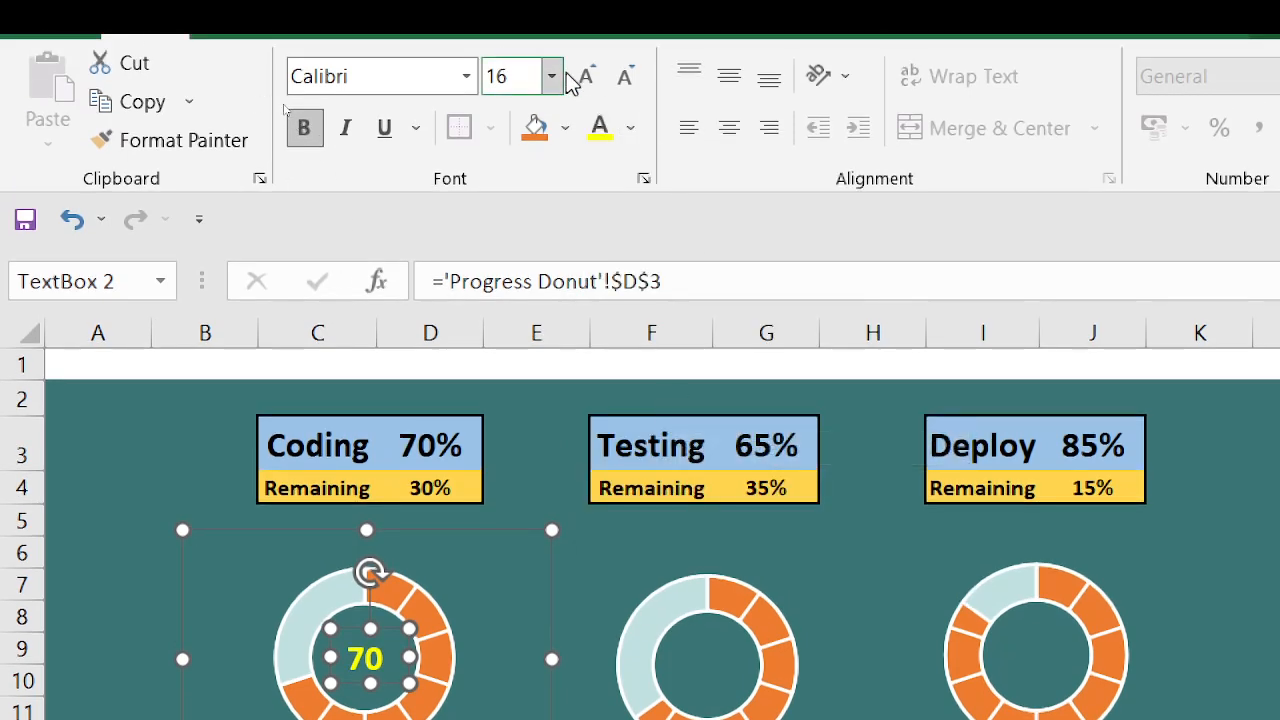
left_click(587, 58)
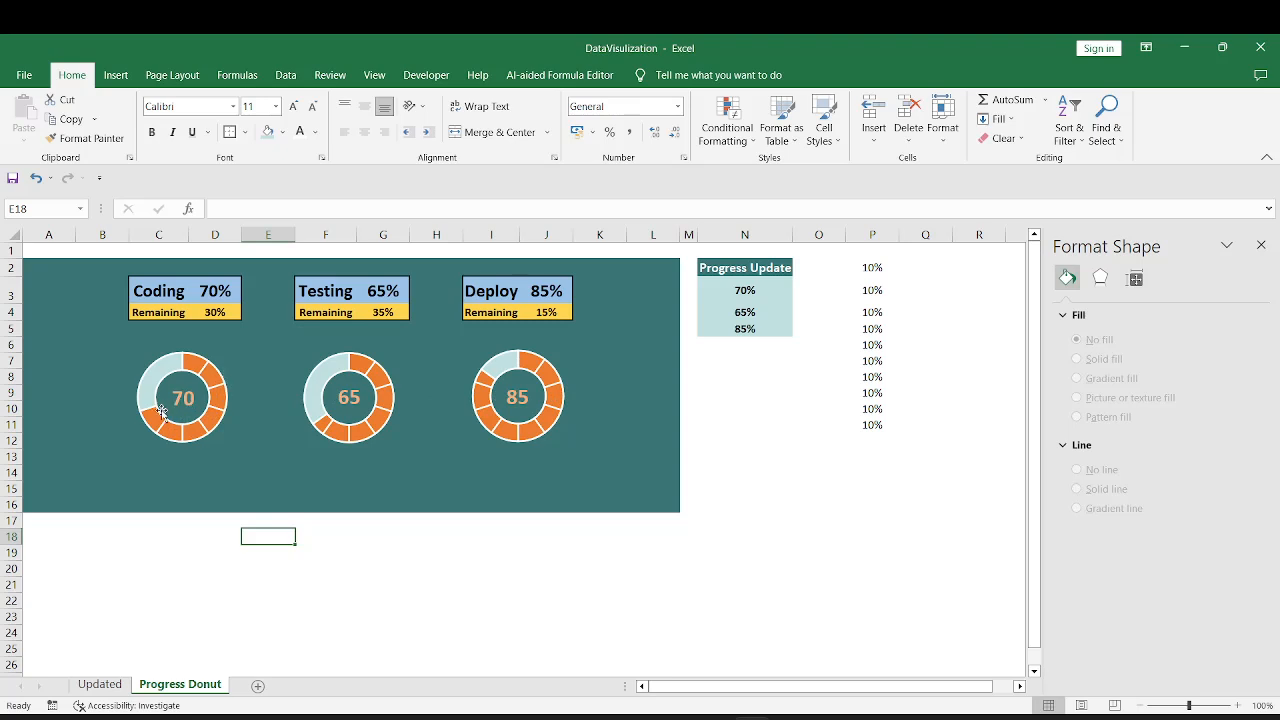
Select the Coding progress cell N3 in the Progress Update column
left_click(760, 290)
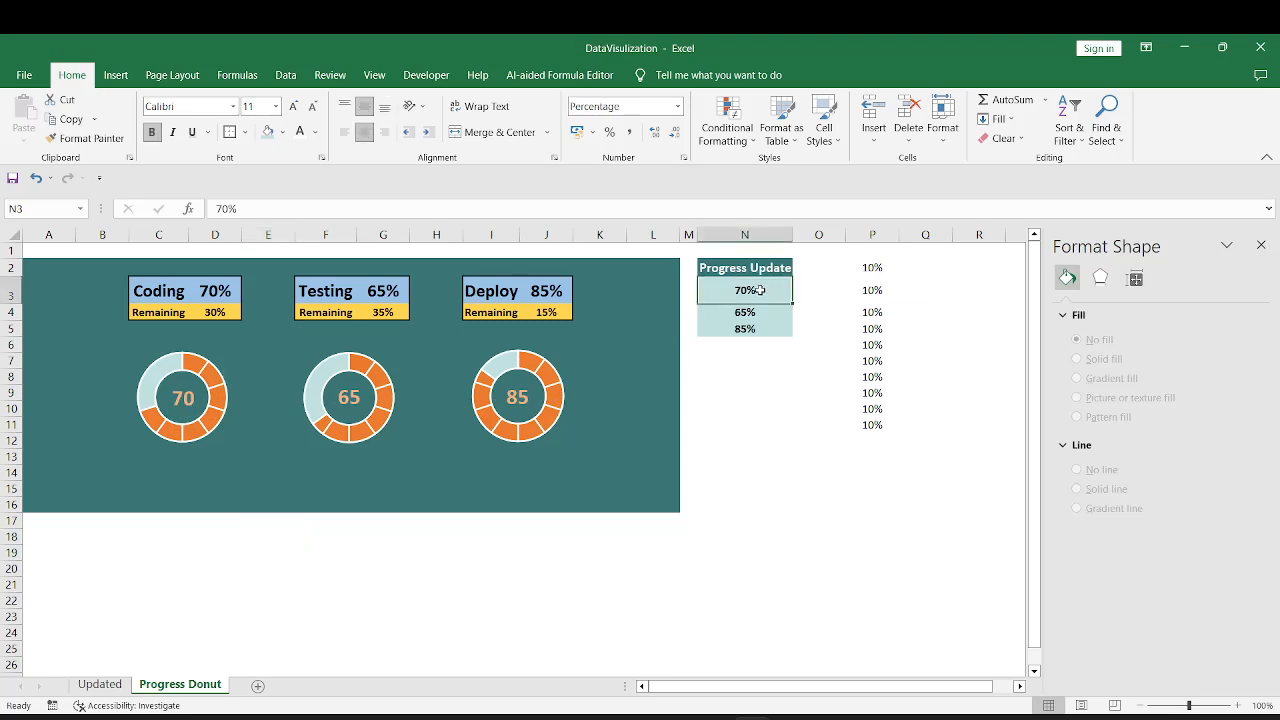